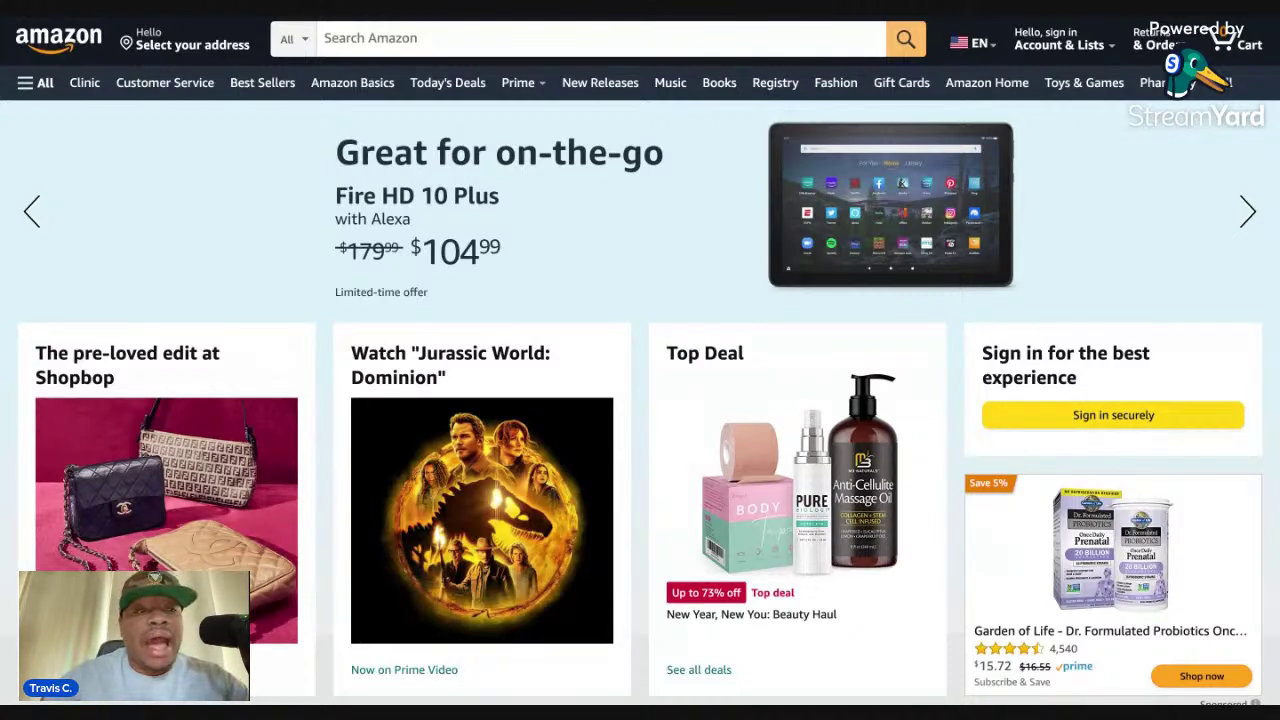
{"action": "left_click", "coordinate": [379, 48]}
{"action": "type", "text": "01"}
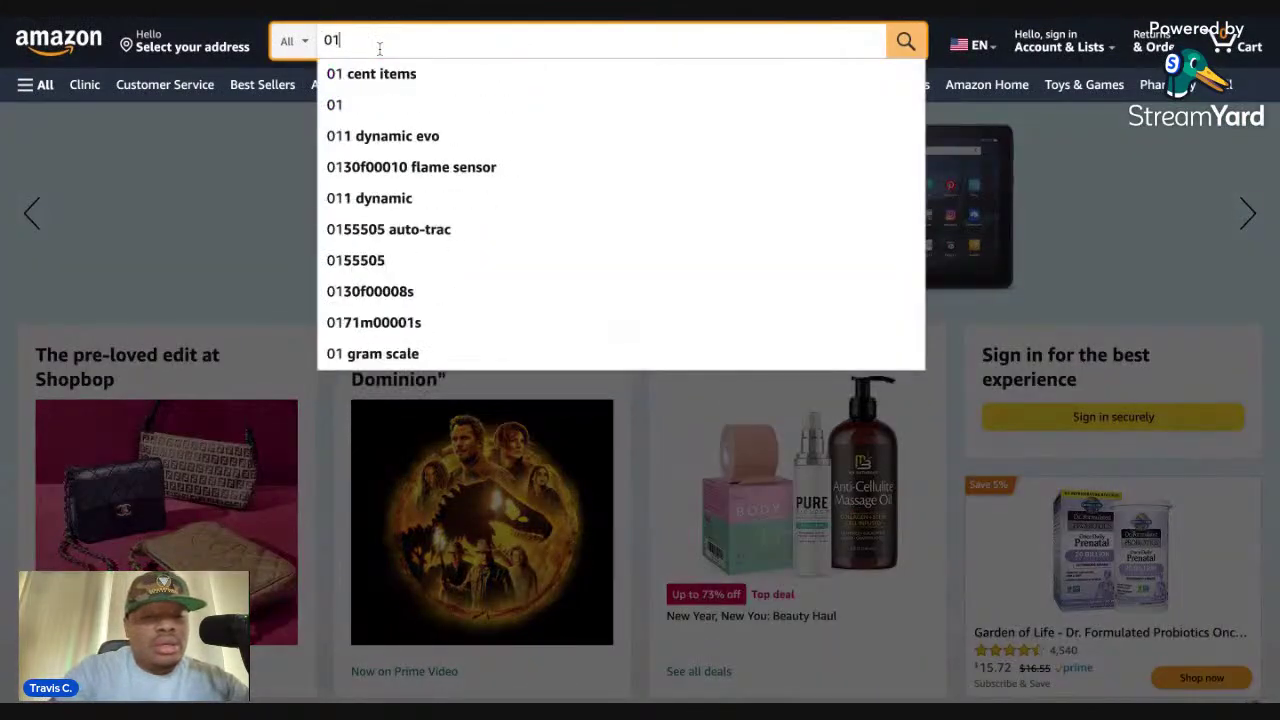
{"action": "type", "text": "370"}
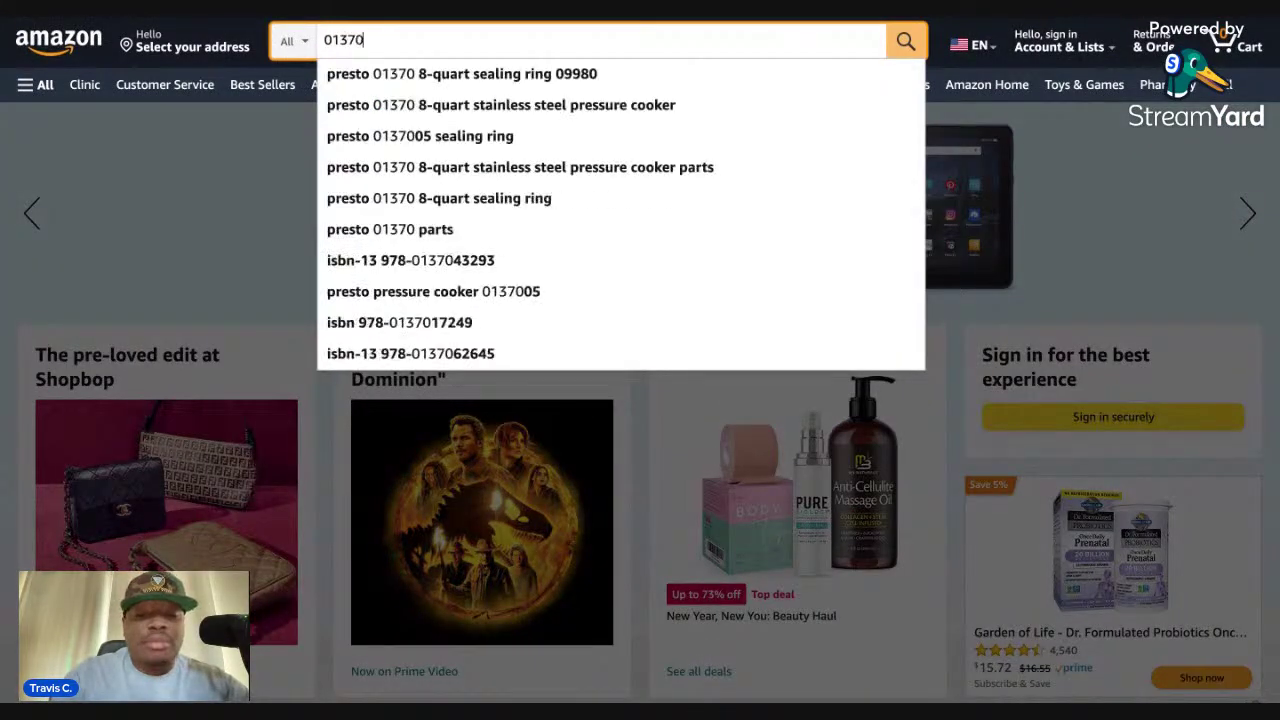
{"action": "type", "text": "48327"}
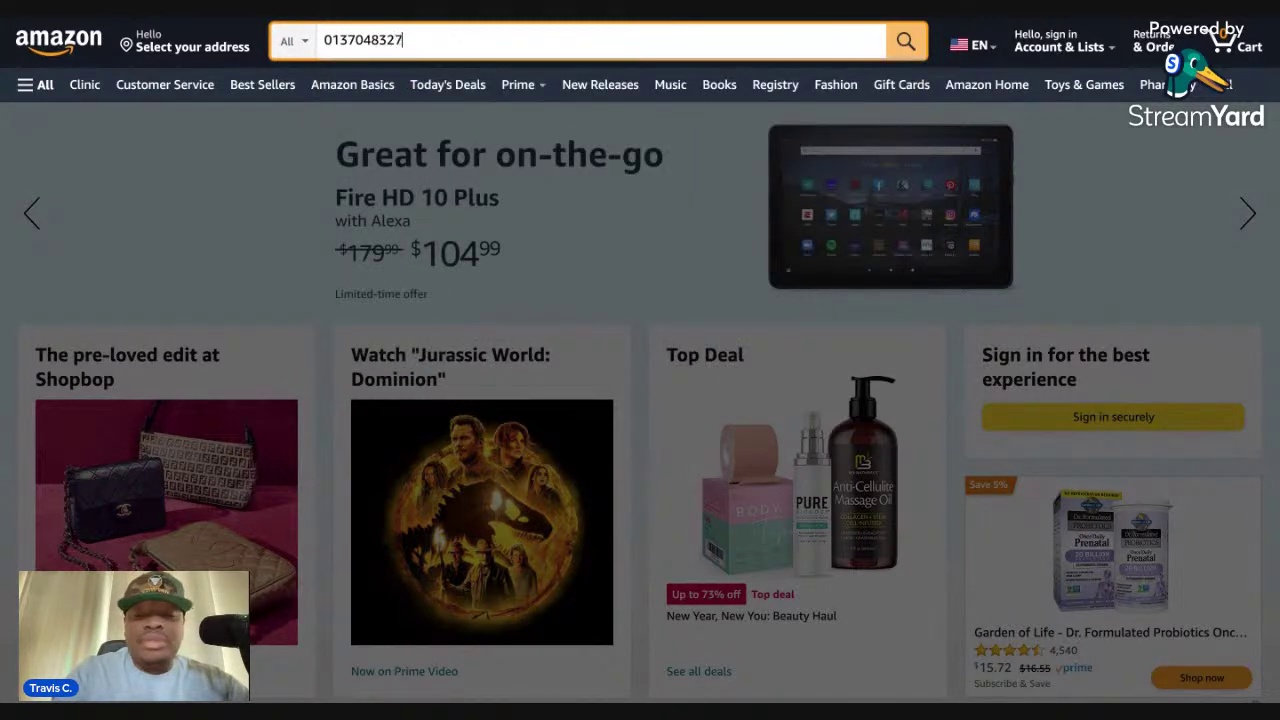
{"action": "key", "text": "Return"}
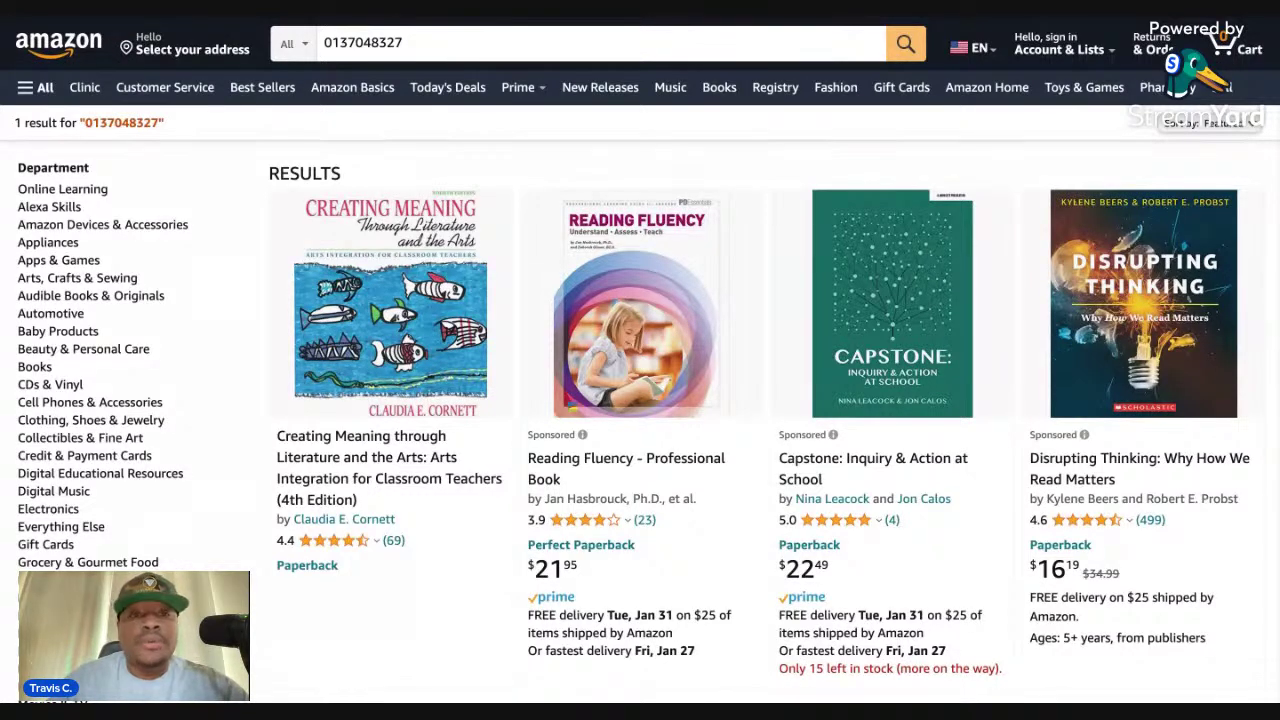
{"action": "left_click", "coordinate": [369, 291]}
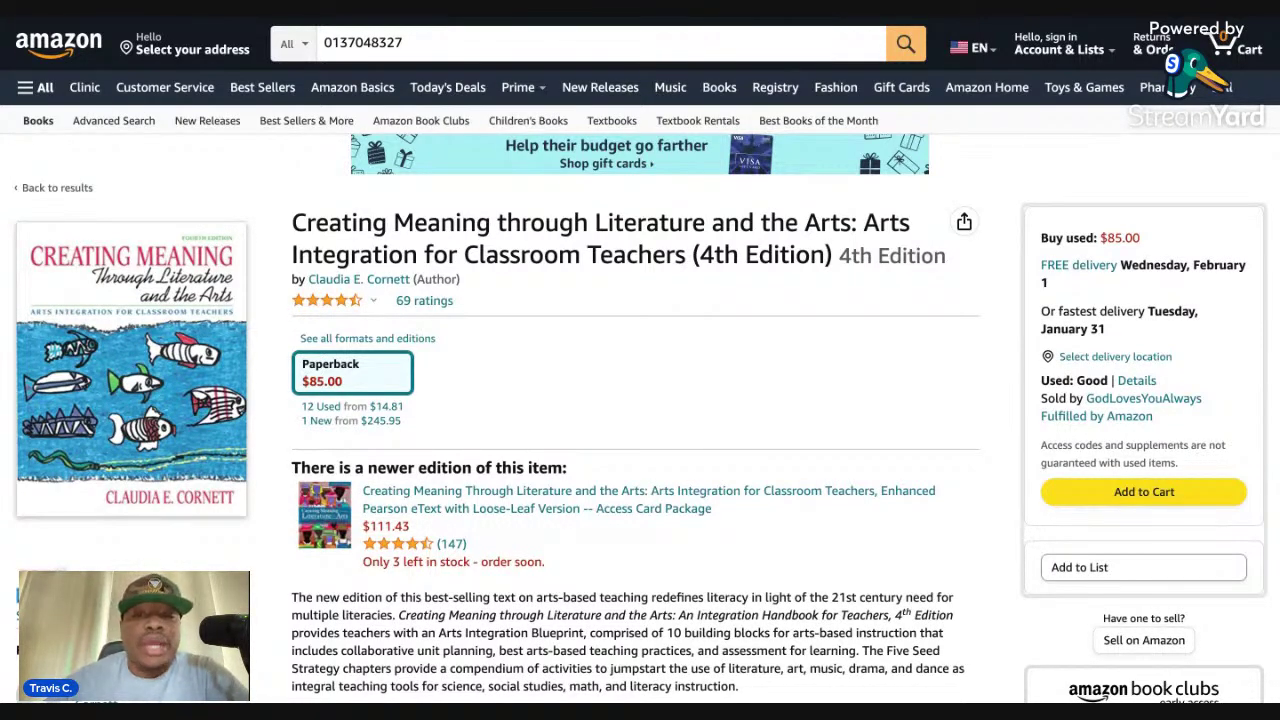
Examine the book's three-month Keepa price history, covering sales rank, Buy Box Used price and used offer count.
{"action": "scroll", "coordinate": [640, 400], "scroll_direction": "down", "scroll_amount": 1}
{"action": "scroll", "coordinate": [640, 400], "scroll_direction": "down", "scroll_amount": 7}
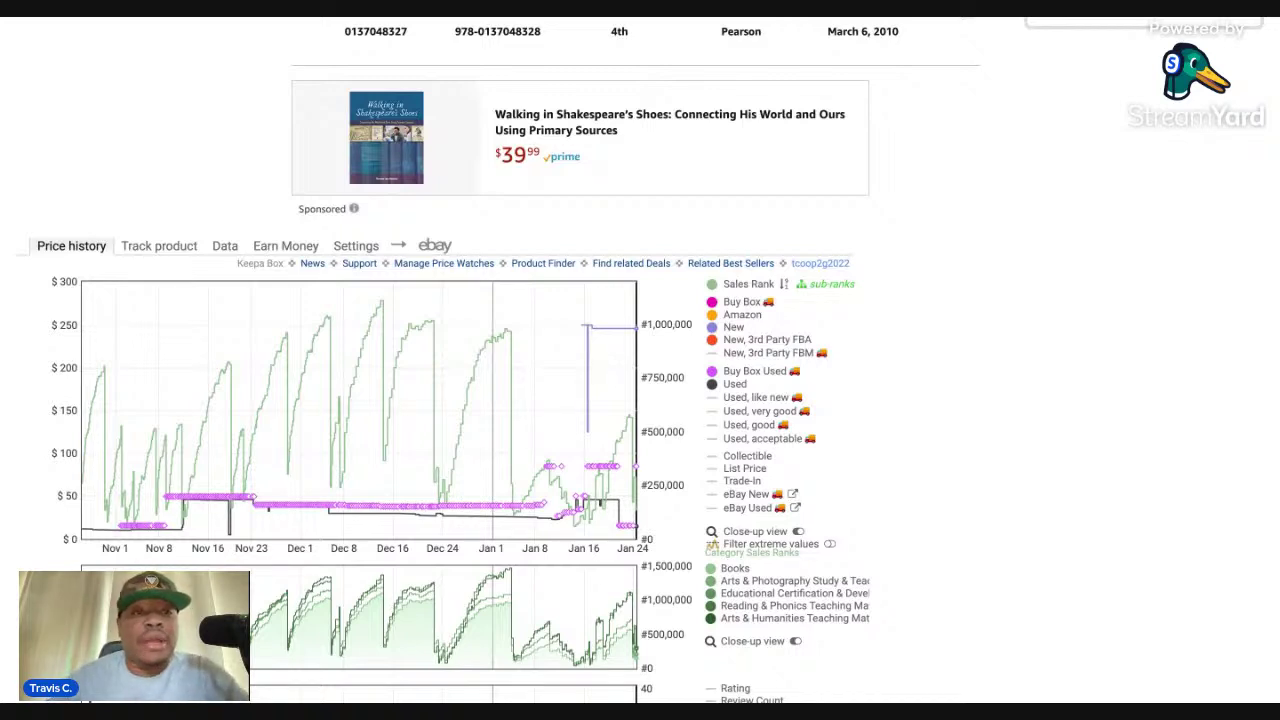
{"action": "scroll", "coordinate": [560, 300], "scroll_direction": "down", "scroll_amount": 1}
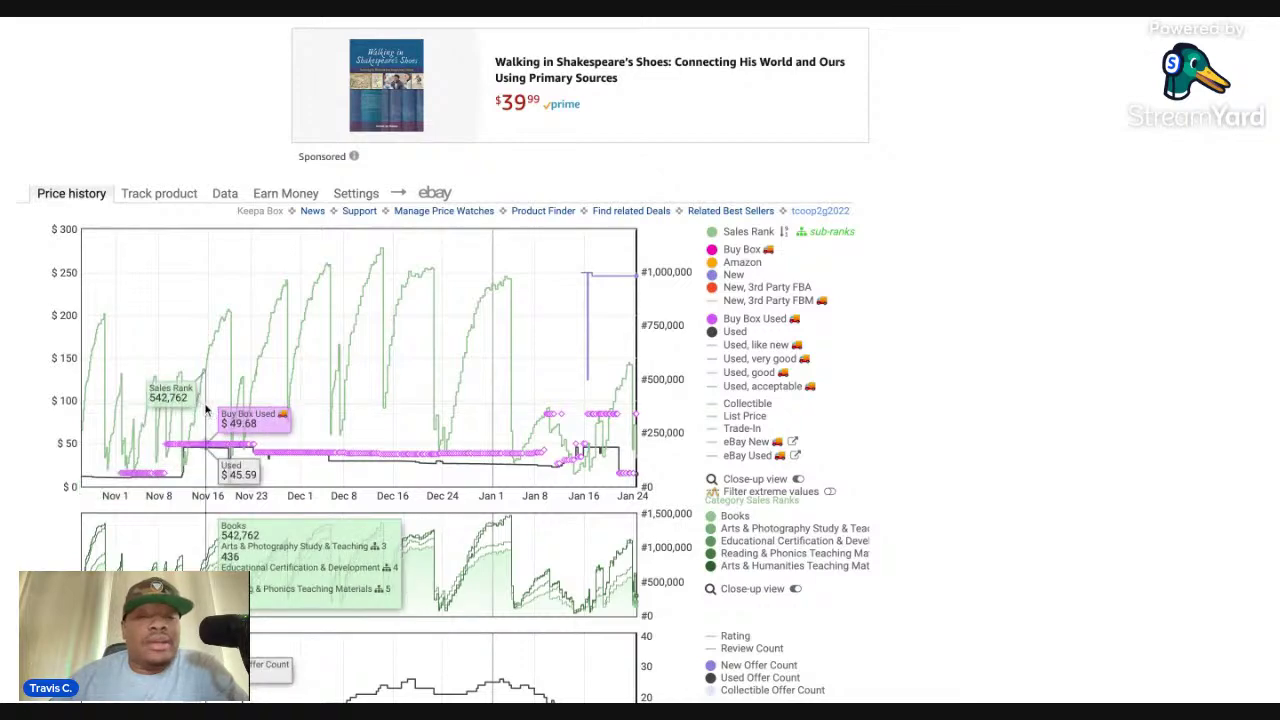
{"action": "scroll", "coordinate": [931, 516], "scroll_direction": "down", "scroll_amount": 1}
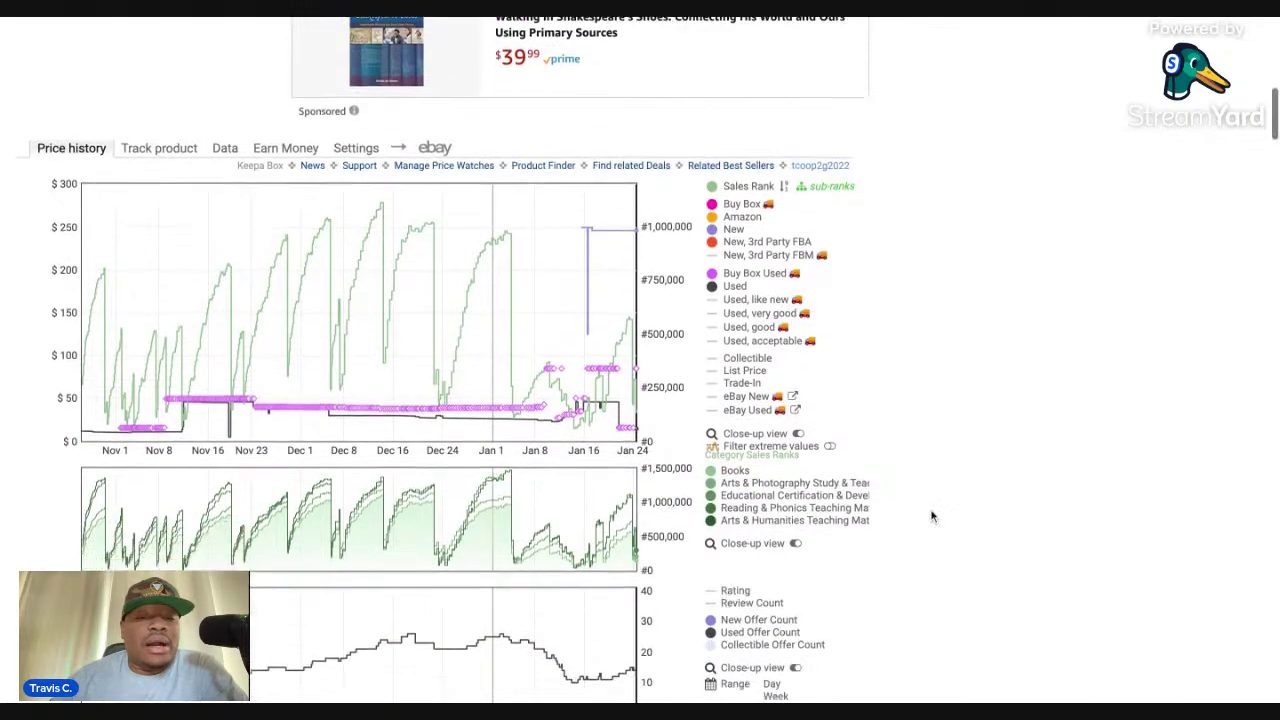
{"action": "scroll", "coordinate": [931, 516], "scroll_direction": "down", "scroll_amount": 3}
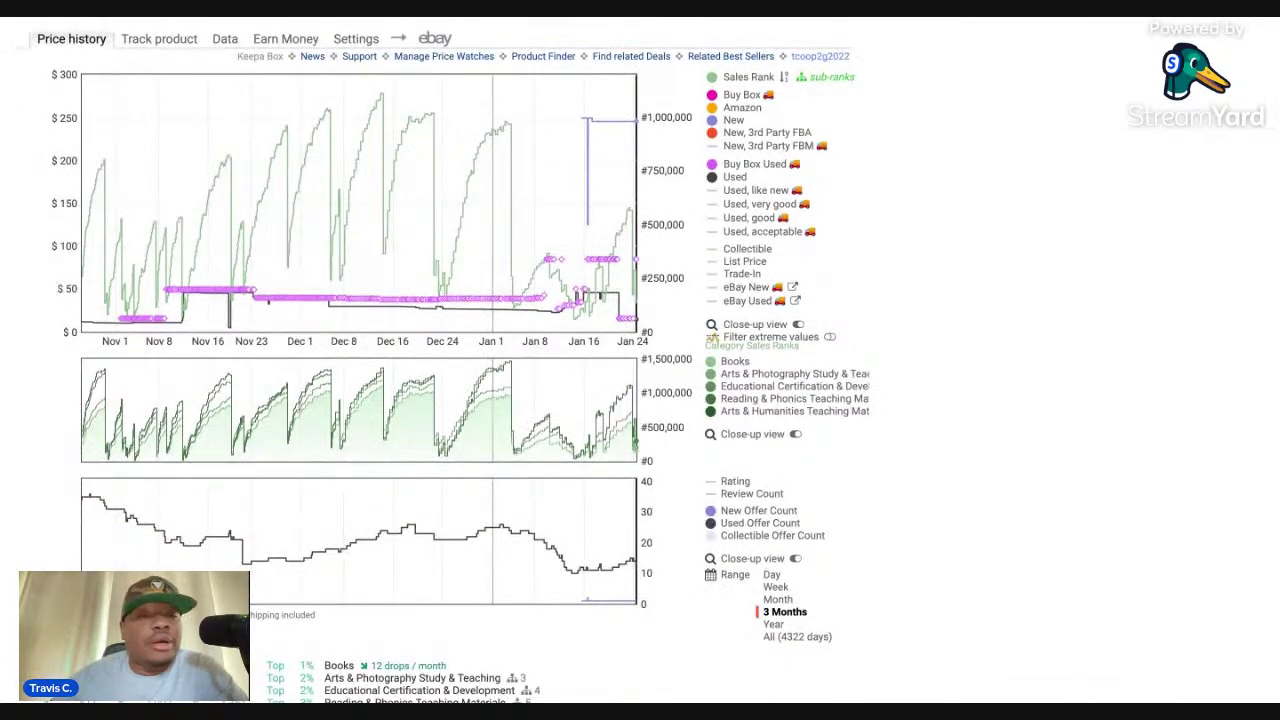
{"action": "left_click", "coordinate": [755, 302]}
{"action": "scroll", "coordinate": [755, 303], "scroll_direction": "up", "scroll_amount": 1}
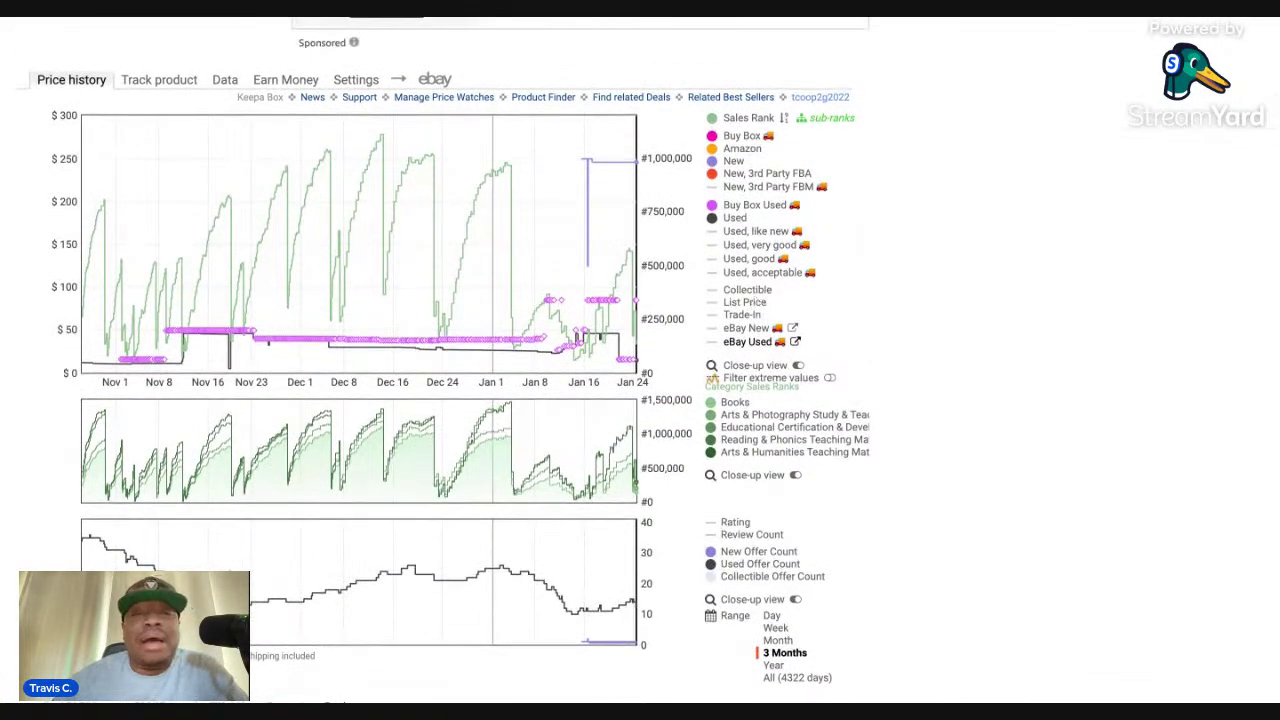
Compare the Buy Box Used and Used prices for December on the Keepa chart and return to the book's listing details.
{"action": "scroll", "coordinate": [640, 360], "scroll_direction": "up", "scroll_amount": 2}
{"action": "scroll", "coordinate": [640, 360], "scroll_direction": "up", "scroll_amount": 5}
{"action": "scroll", "coordinate": [512, 337], "scroll_direction": "down", "scroll_amount": 5}
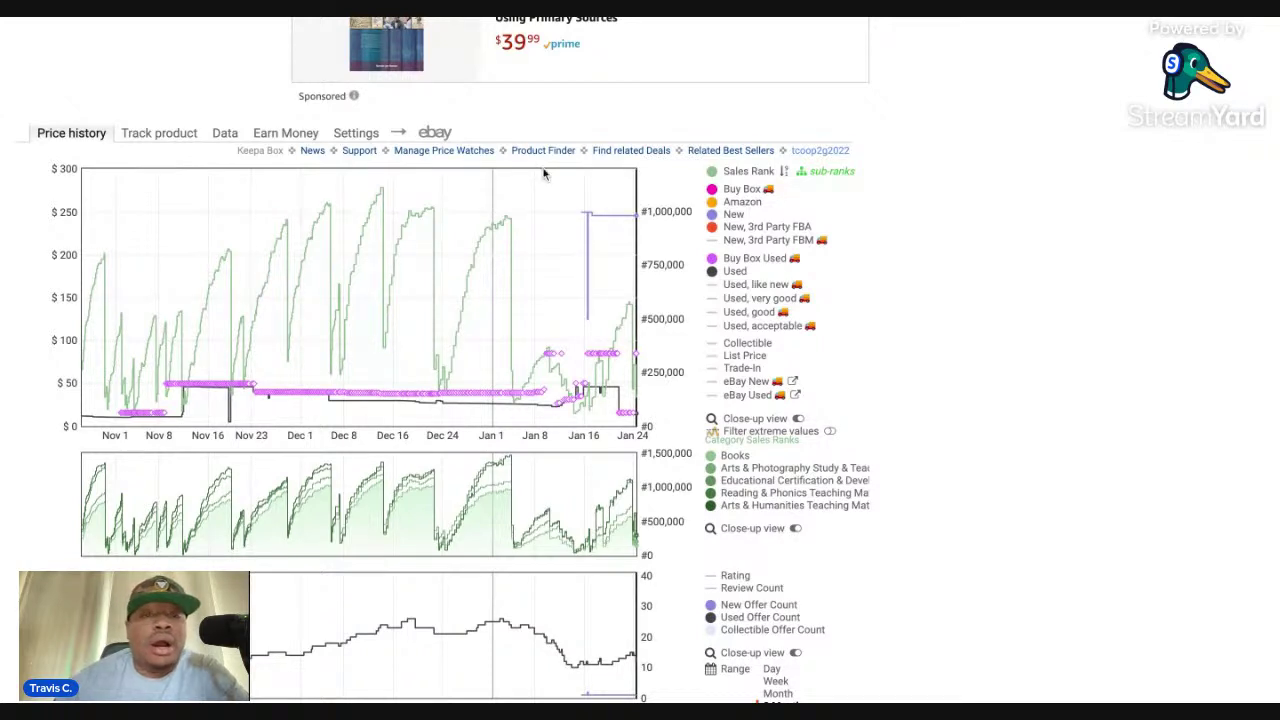
{"action": "mouse_move", "coordinate": [420, 395]}
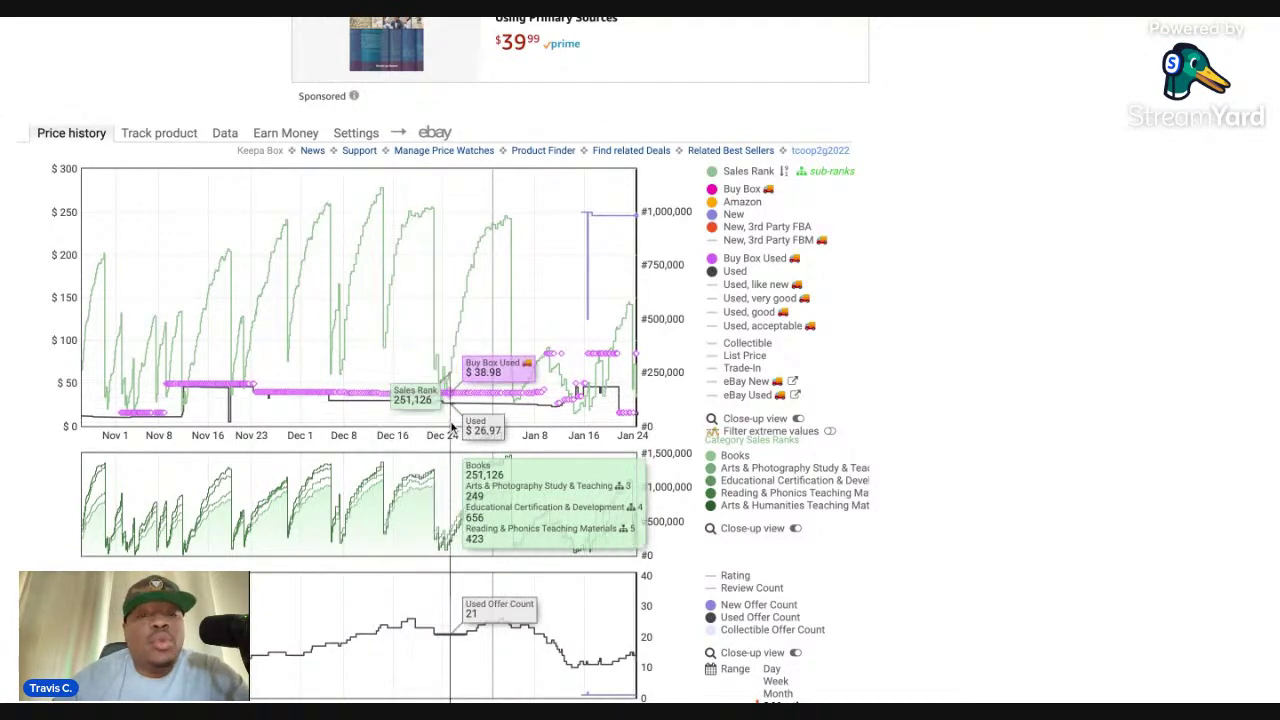
{"action": "scroll", "coordinate": [451, 427], "scroll_direction": "up", "scroll_amount": 3}
{"action": "scroll", "coordinate": [451, 427], "scroll_direction": "down", "scroll_amount": 2}
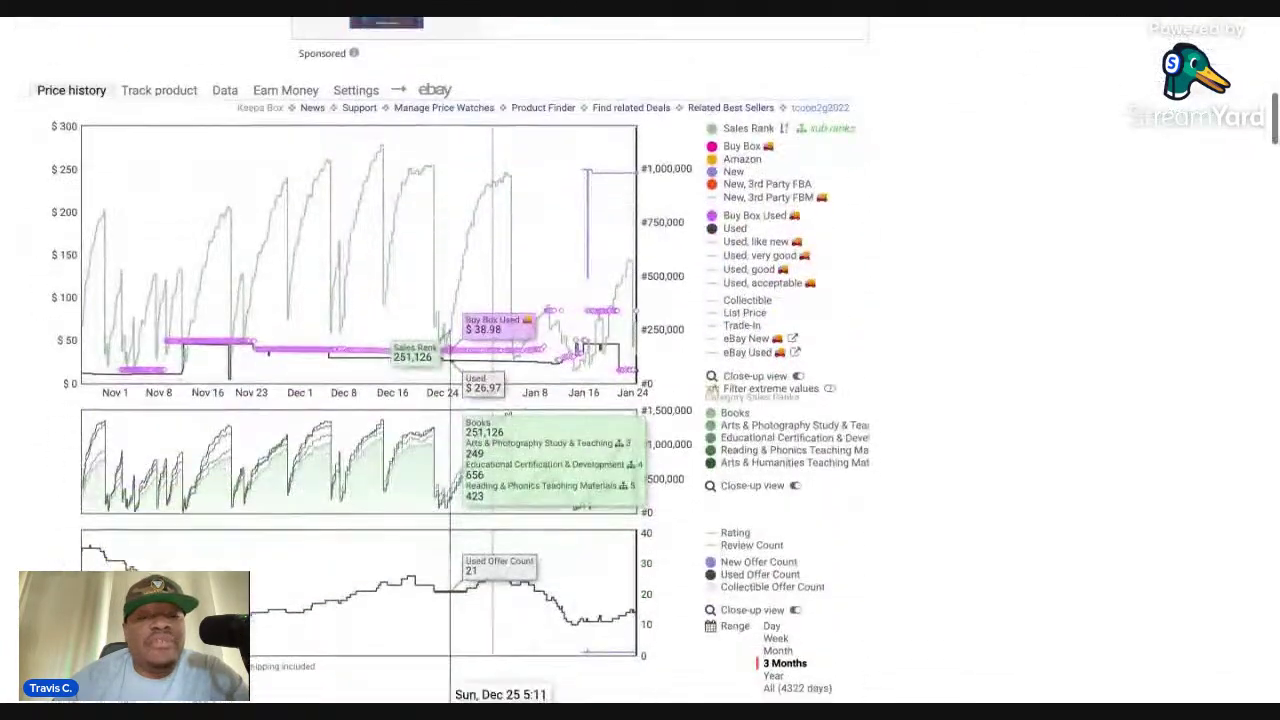
{"action": "scroll", "coordinate": [395, 347], "scroll_direction": "up", "scroll_amount": 1}
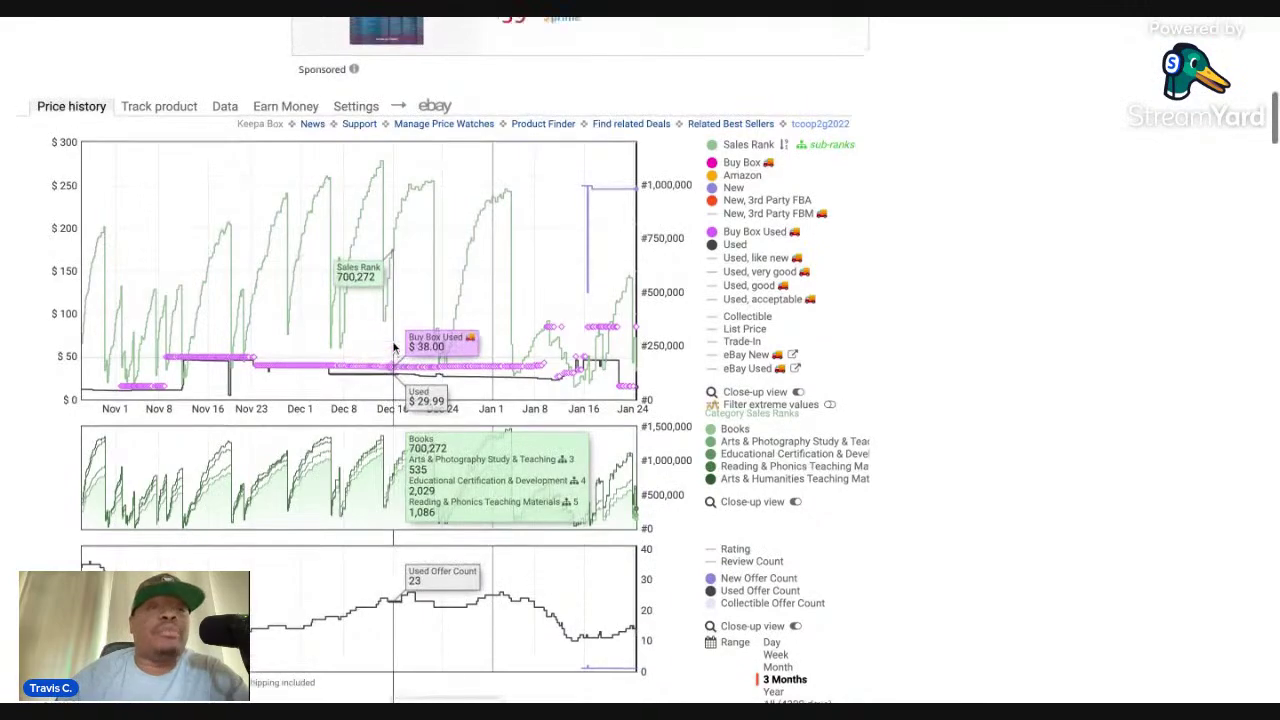
{"action": "scroll", "coordinate": [395, 347], "scroll_direction": "up", "scroll_amount": 10}
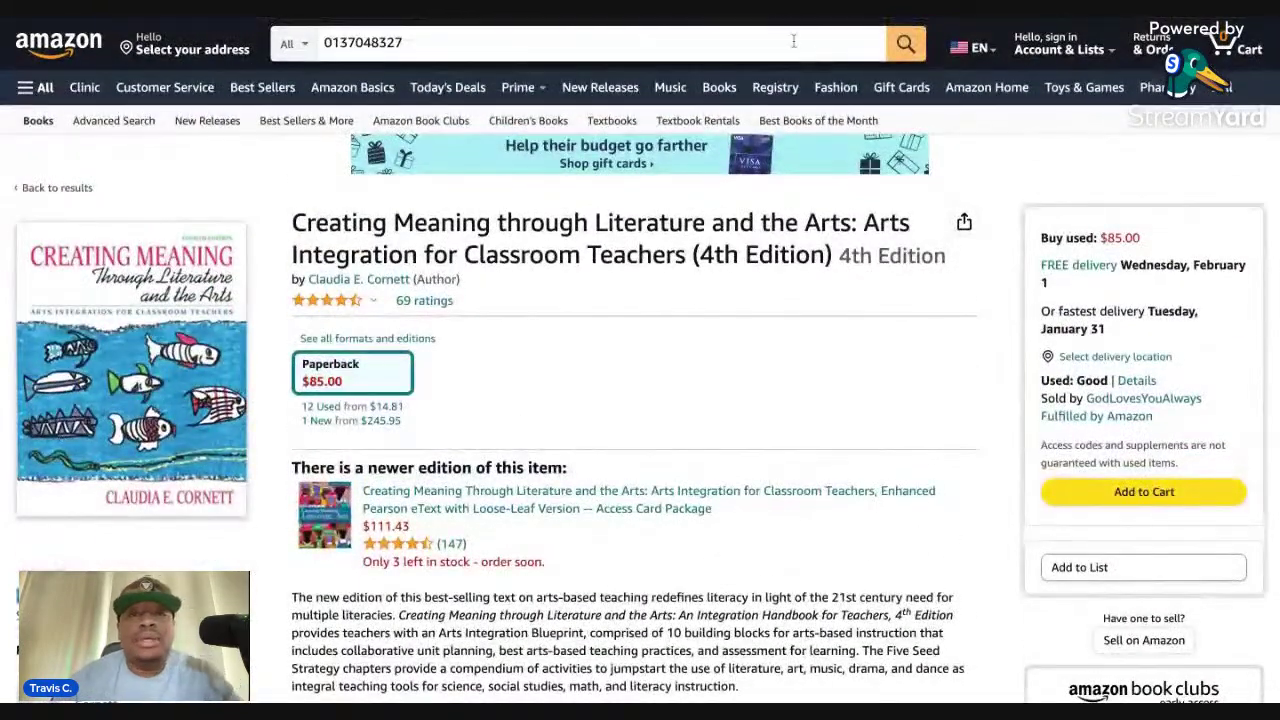
Switch to the Keepa Deals page and browse the Books deals of type Used, like new.
{"action": "scroll", "coordinate": [780, 20], "scroll_direction": "down", "scroll_amount": 1}
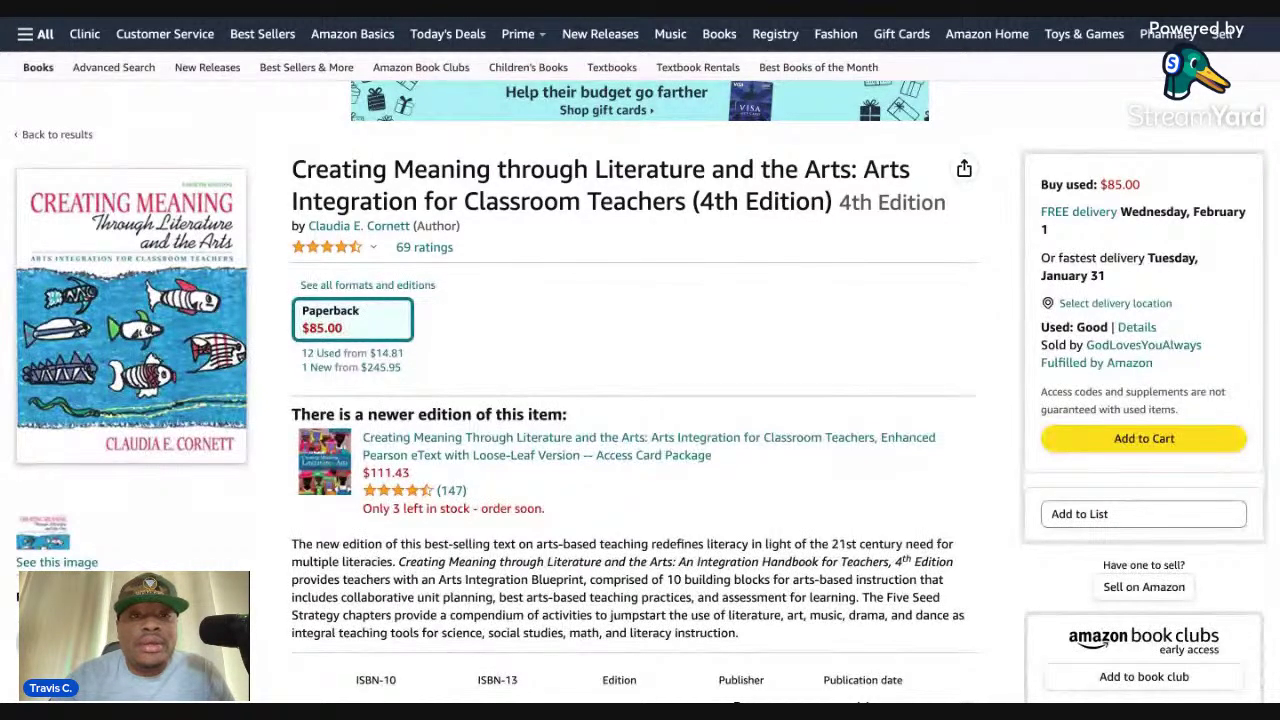
{"action": "key", "text": "ctrl+Tab"}
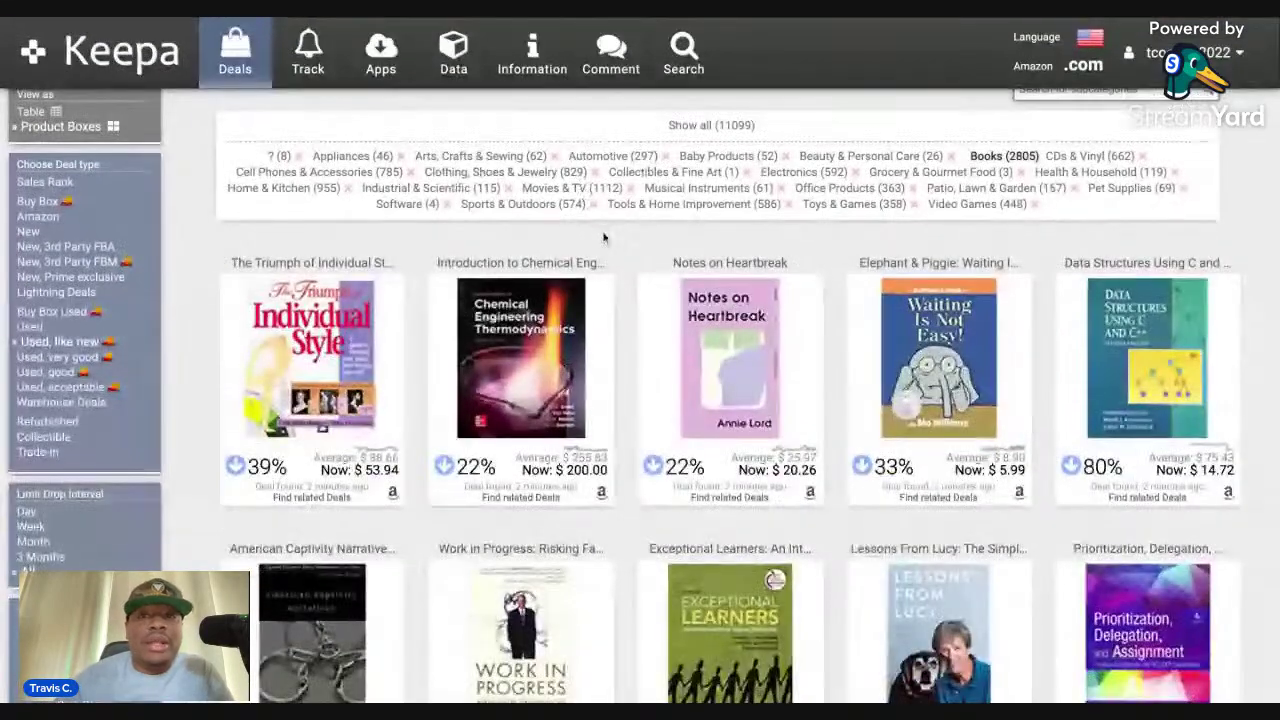
{"action": "scroll", "coordinate": [646, 256], "scroll_direction": "down", "scroll_amount": 1}
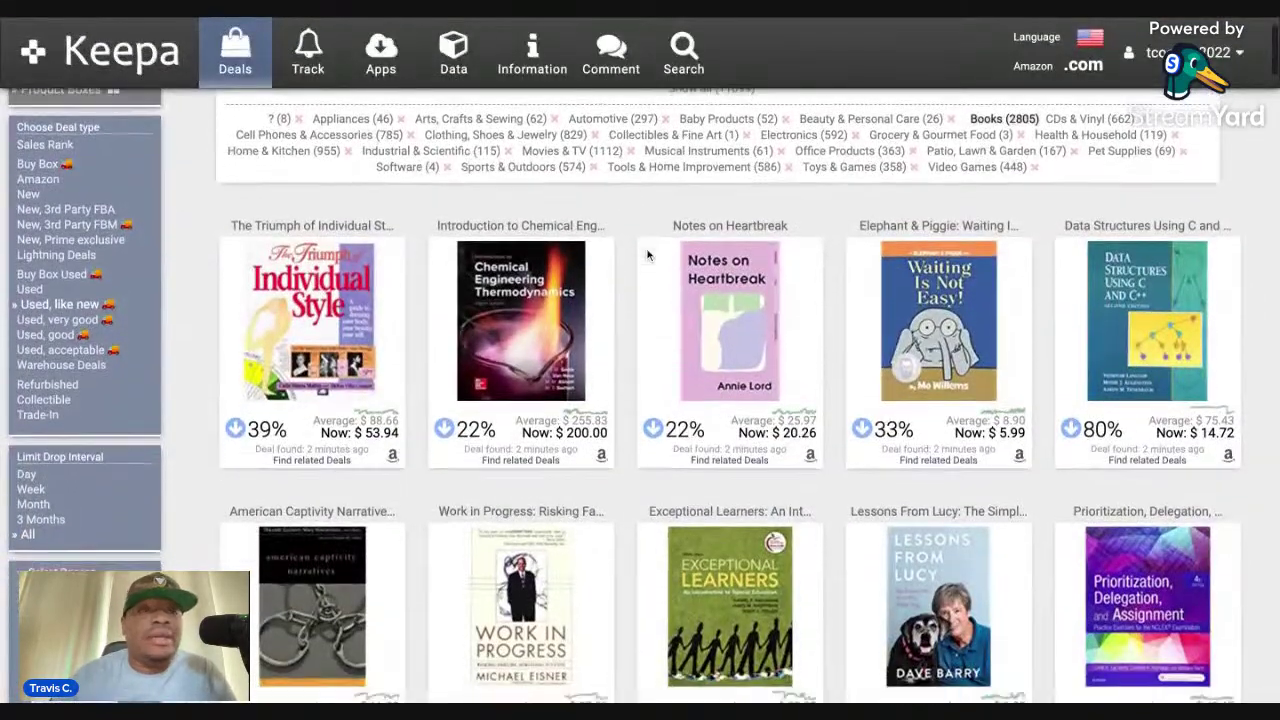
{"action": "scroll", "coordinate": [648, 260], "scroll_direction": "up", "scroll_amount": 1}
{"action": "scroll", "coordinate": [650, 272], "scroll_direction": "up", "scroll_amount": 1}
{"action": "scroll", "coordinate": [651, 278], "scroll_direction": "down", "scroll_amount": 1}
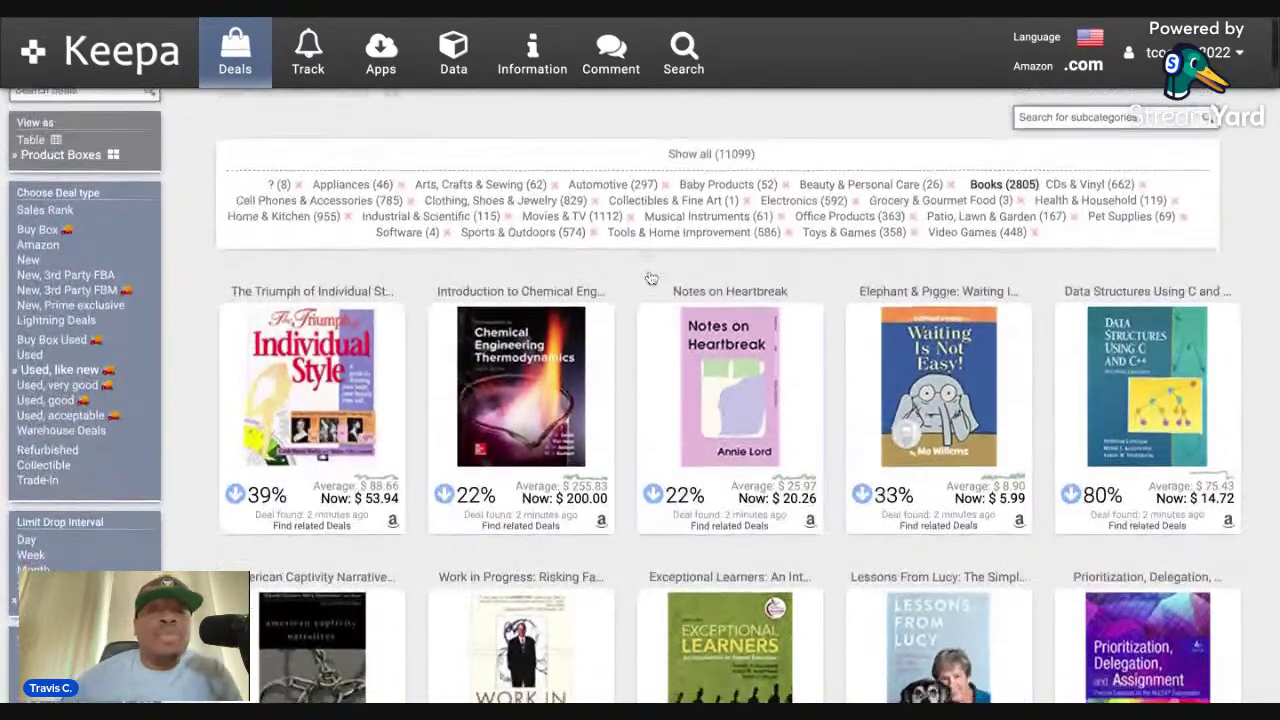
{"action": "scroll", "coordinate": [300, 130], "scroll_direction": "up", "scroll_amount": 1}
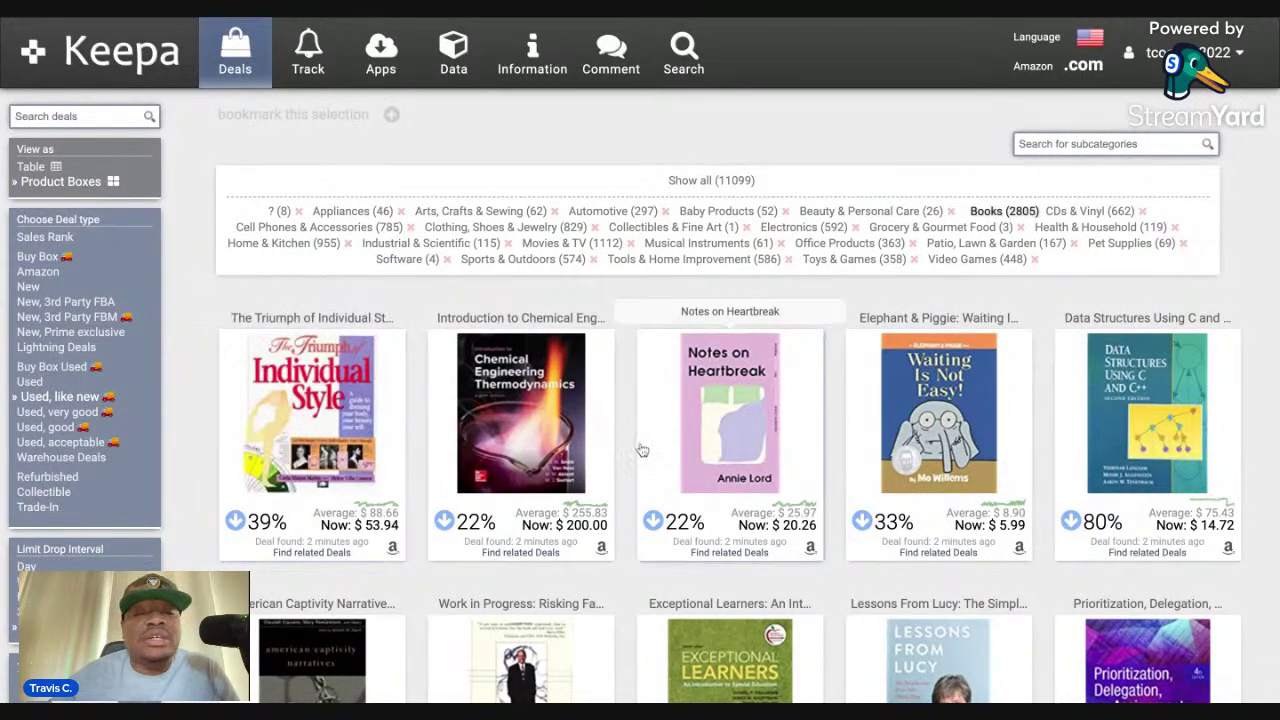
{"action": "scroll", "coordinate": [641, 450], "scroll_direction": "down", "scroll_amount": 3}
{"action": "scroll", "coordinate": [641, 450], "scroll_direction": "down", "scroll_amount": 5}
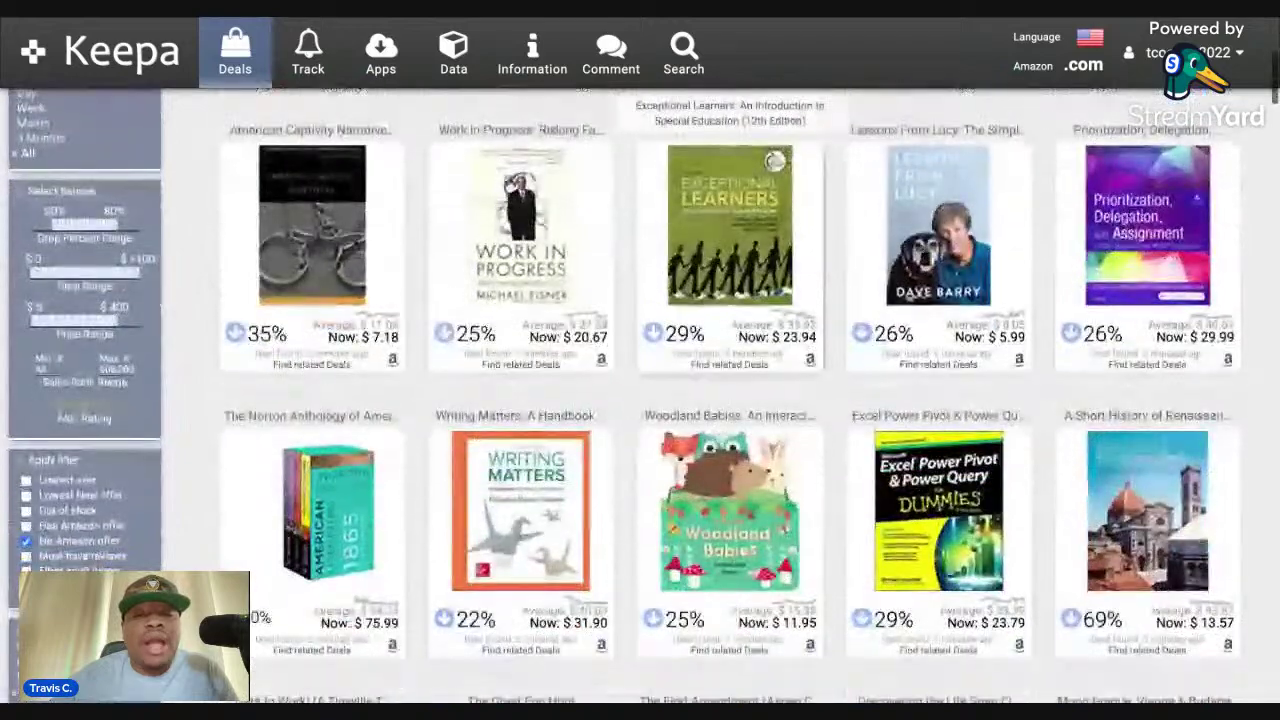
{"action": "scroll", "coordinate": [730, 400], "scroll_direction": "up", "scroll_amount": 4}
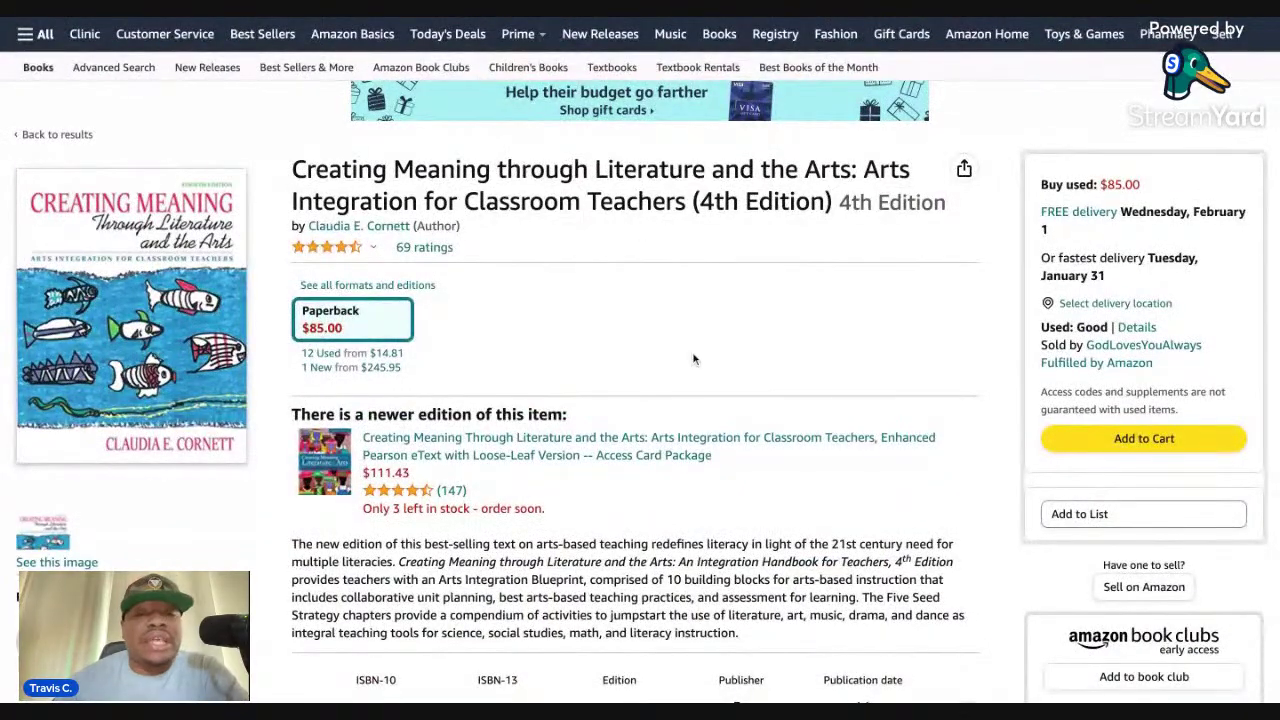
Return to the book's Amazon page, recheck its price history, and review the paperback's used offers before closing the offer list.
{"action": "scroll", "coordinate": [694, 359], "scroll_direction": "down", "scroll_amount": 3}
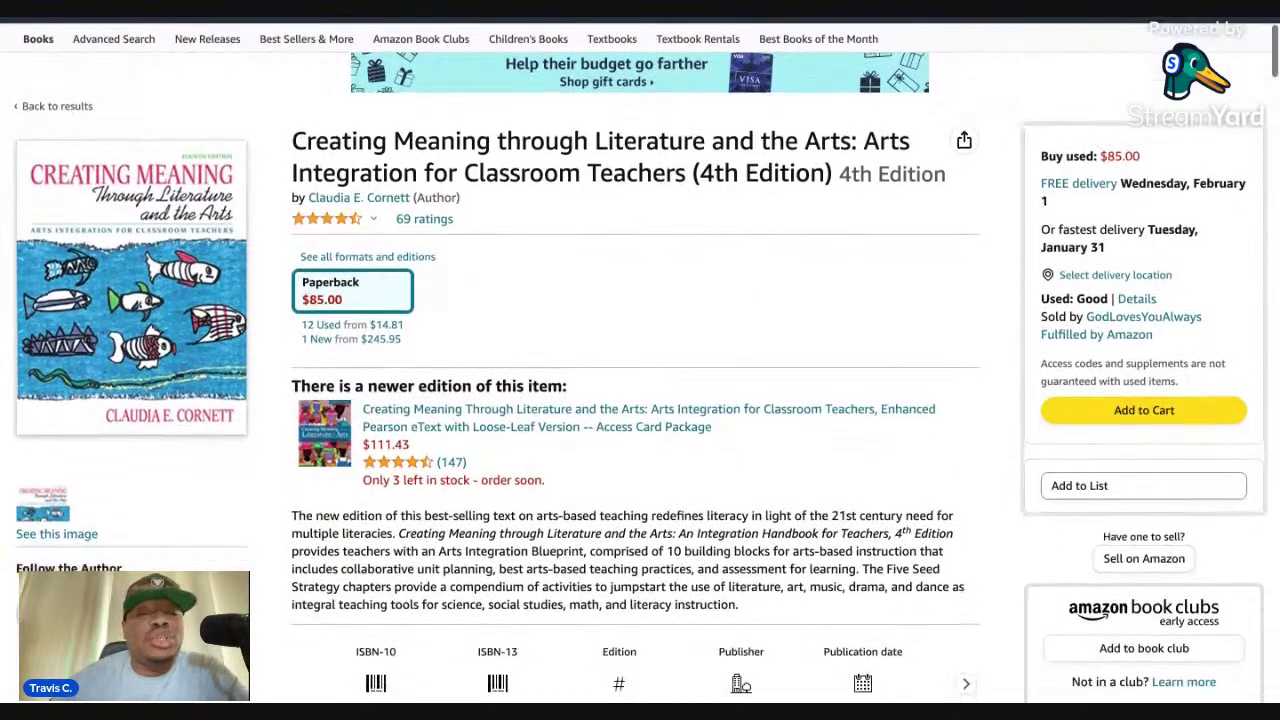
{"action": "scroll", "coordinate": [152, 333], "scroll_direction": "down", "scroll_amount": 10}
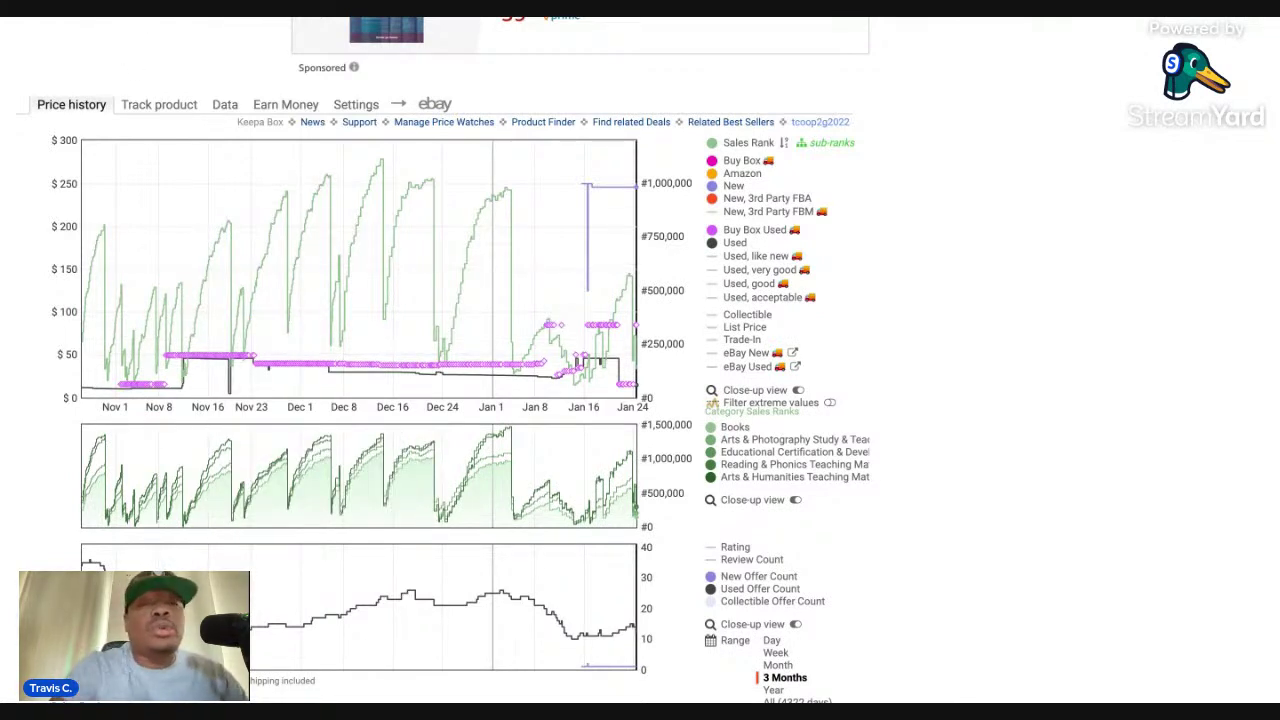
{"action": "scroll", "coordinate": [330, 172], "scroll_direction": "up", "scroll_amount": 5}
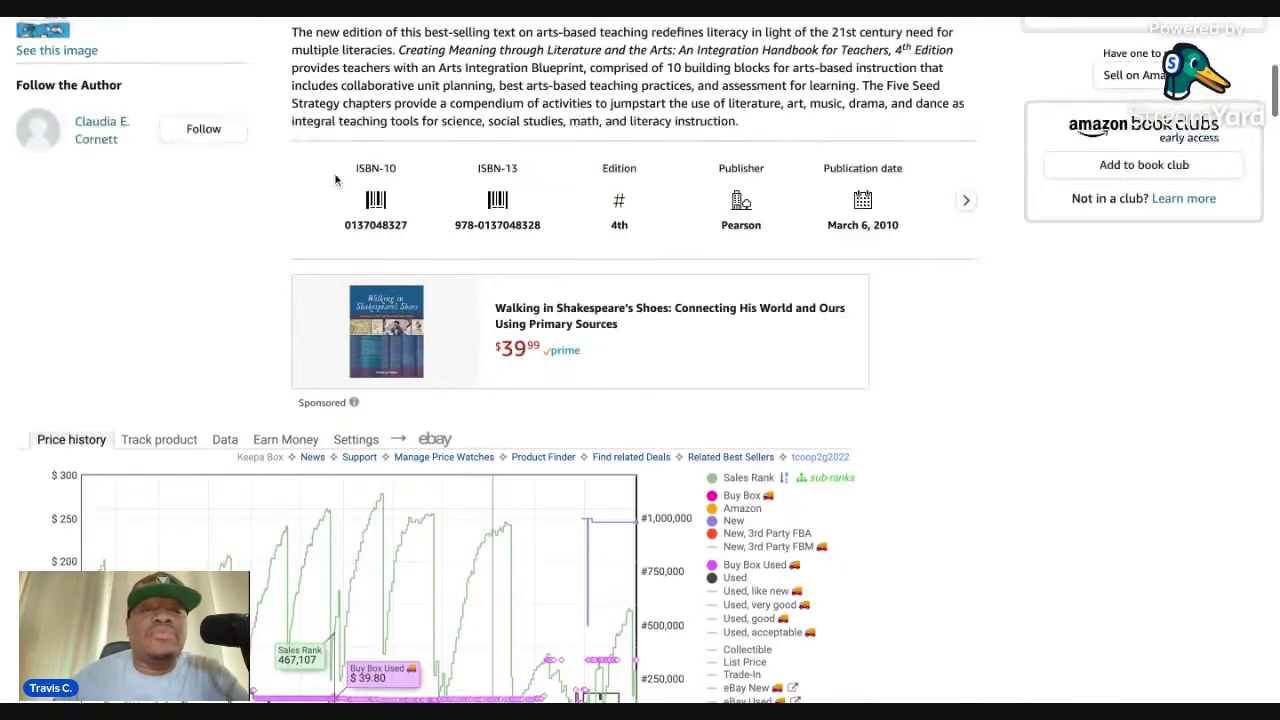
{"action": "scroll", "coordinate": [337, 180], "scroll_direction": "up", "scroll_amount": 3}
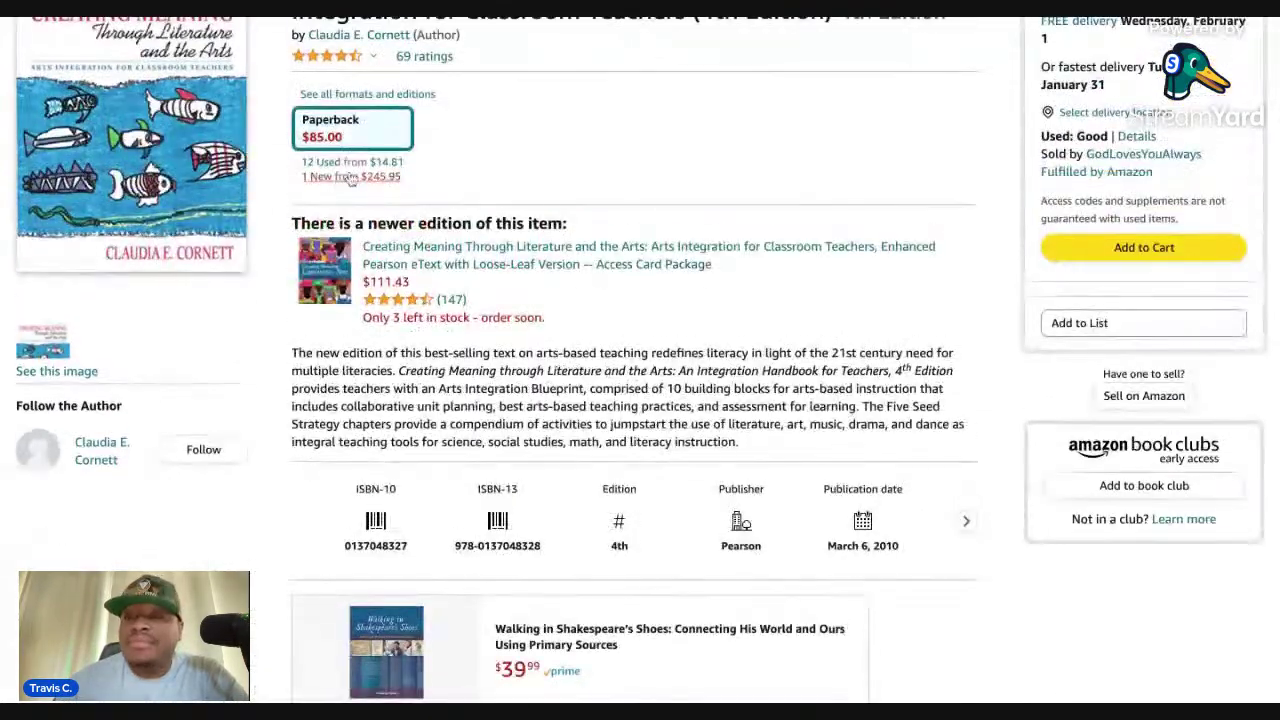
{"action": "scroll", "coordinate": [411, 177], "scroll_direction": "up", "scroll_amount": 1}
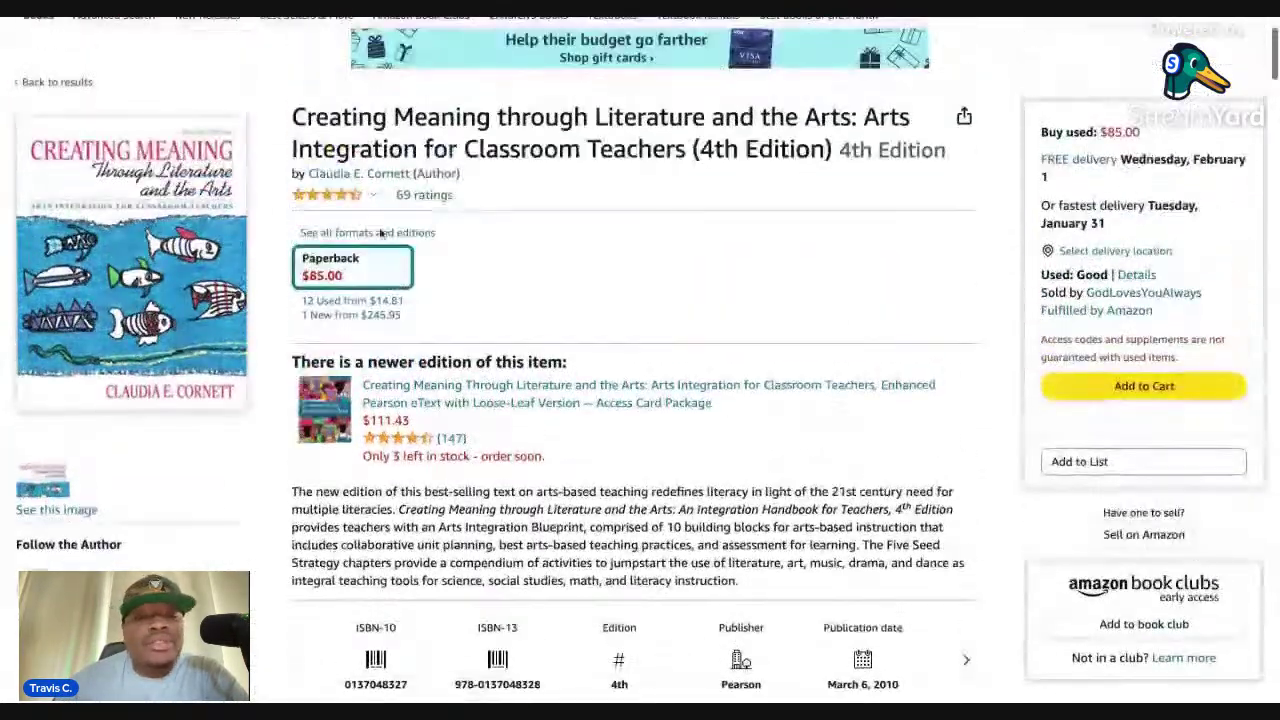
{"action": "left_click", "coordinate": [320, 303]}
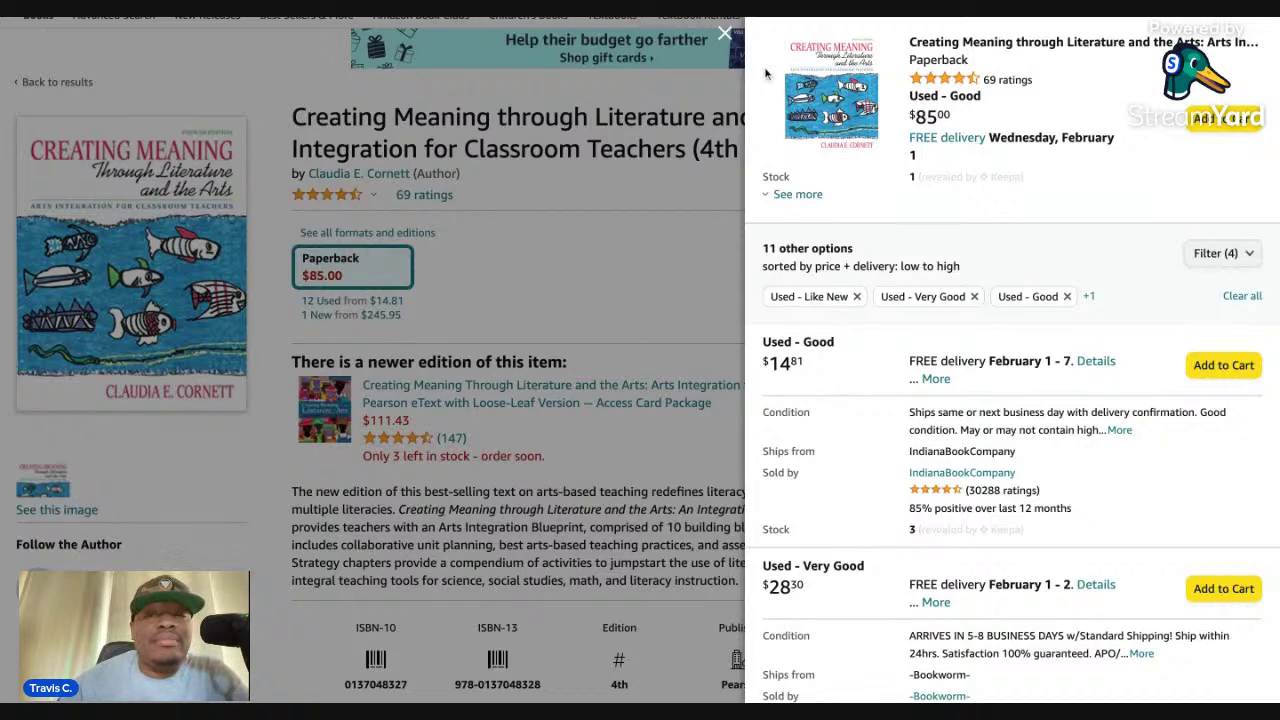
{"action": "left_click", "coordinate": [724, 34]}
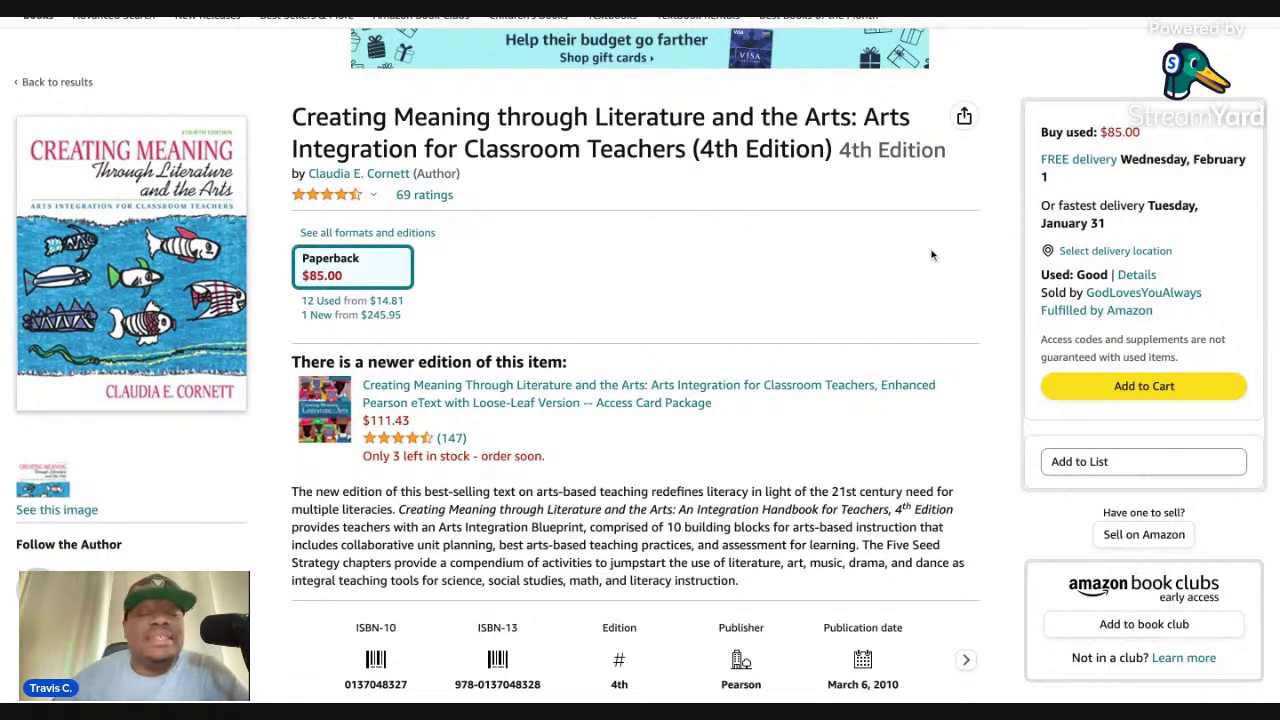
Zoom the Keepa price history chart in on January to inspect the recent prices, and restore the 3 Months range.
{"action": "scroll", "coordinate": [931, 255], "scroll_direction": "down", "scroll_amount": 2}
{"action": "scroll", "coordinate": [931, 255], "scroll_direction": "down", "scroll_amount": 6}
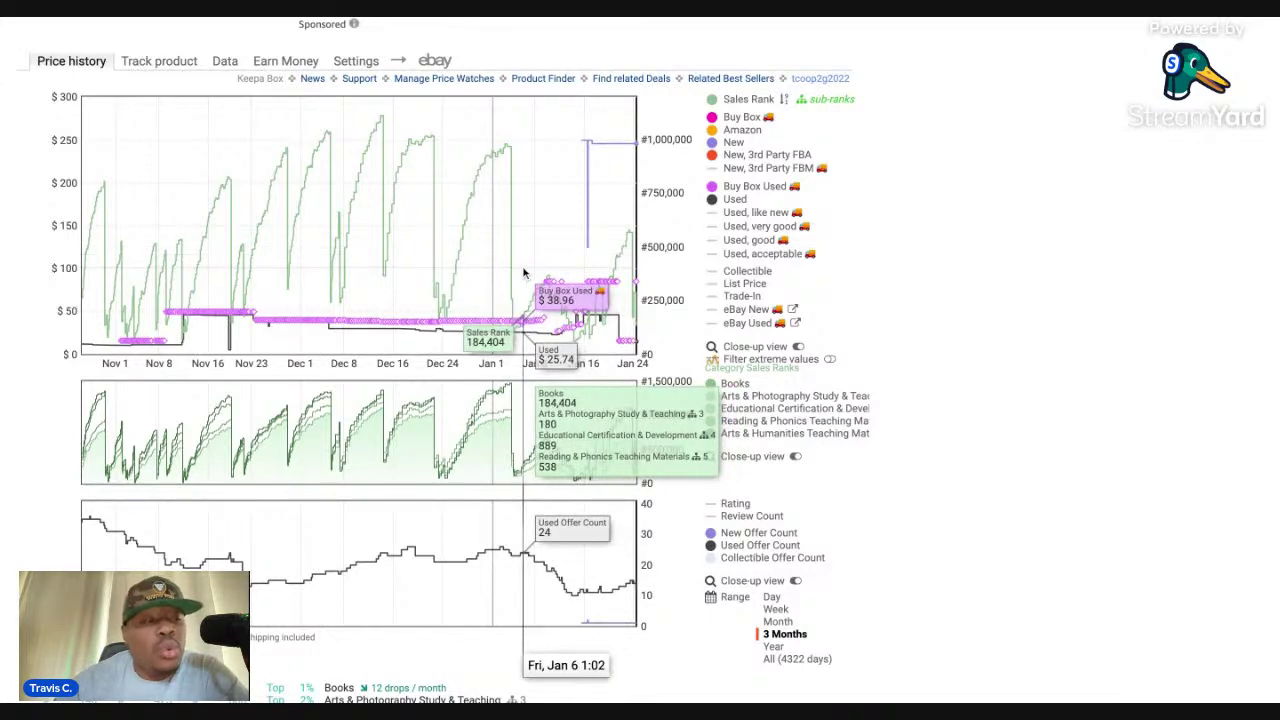
{"action": "left_click_drag", "start_coordinate": [523, 272], "coordinate": [523, 274]}
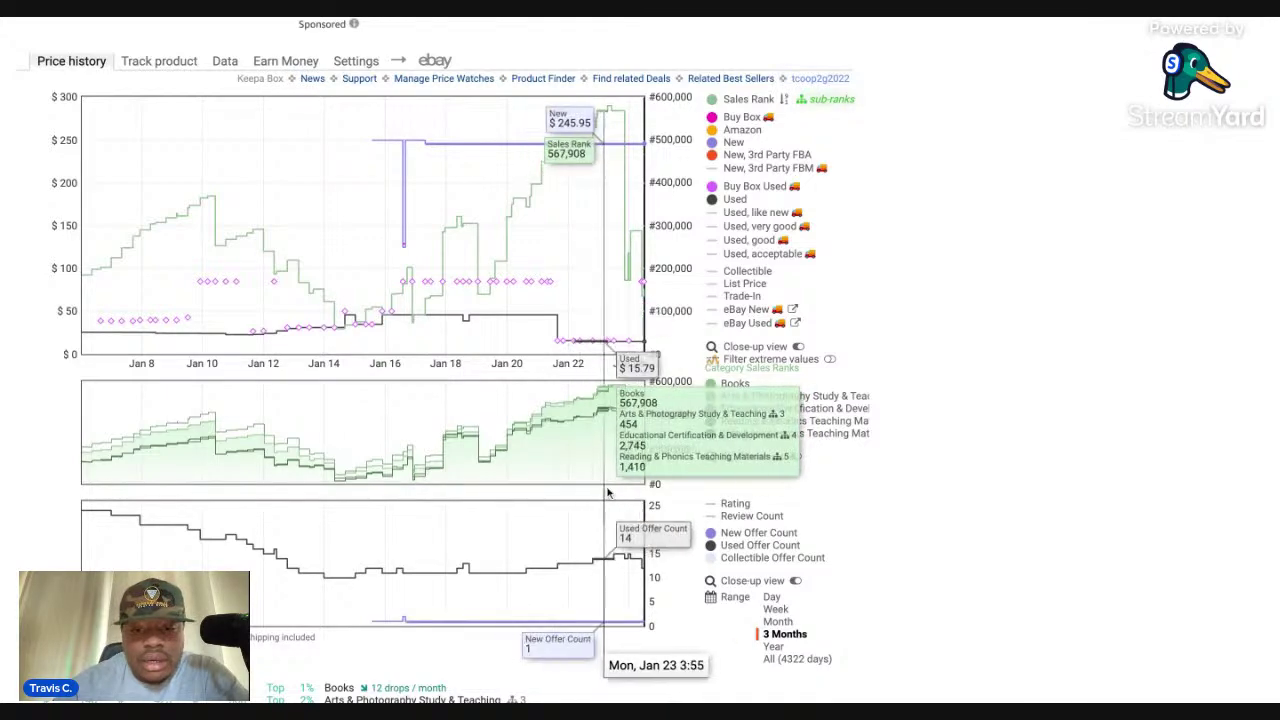
{"action": "left_click", "coordinate": [790, 635]}
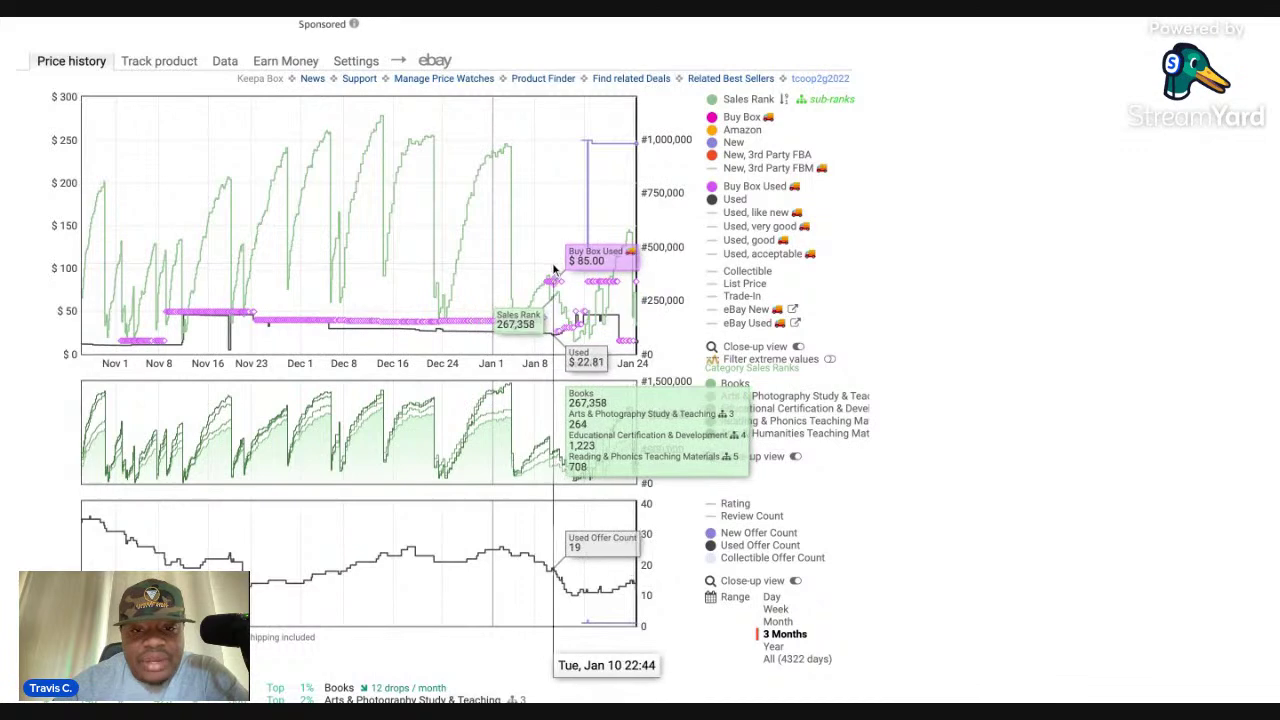
Zoom the chart in on January again, view the offer details of the January 10 Buy Box Used point, and close them.
{"action": "left_click_drag", "start_coordinate": [535, 280], "coordinate": [582, 282]}
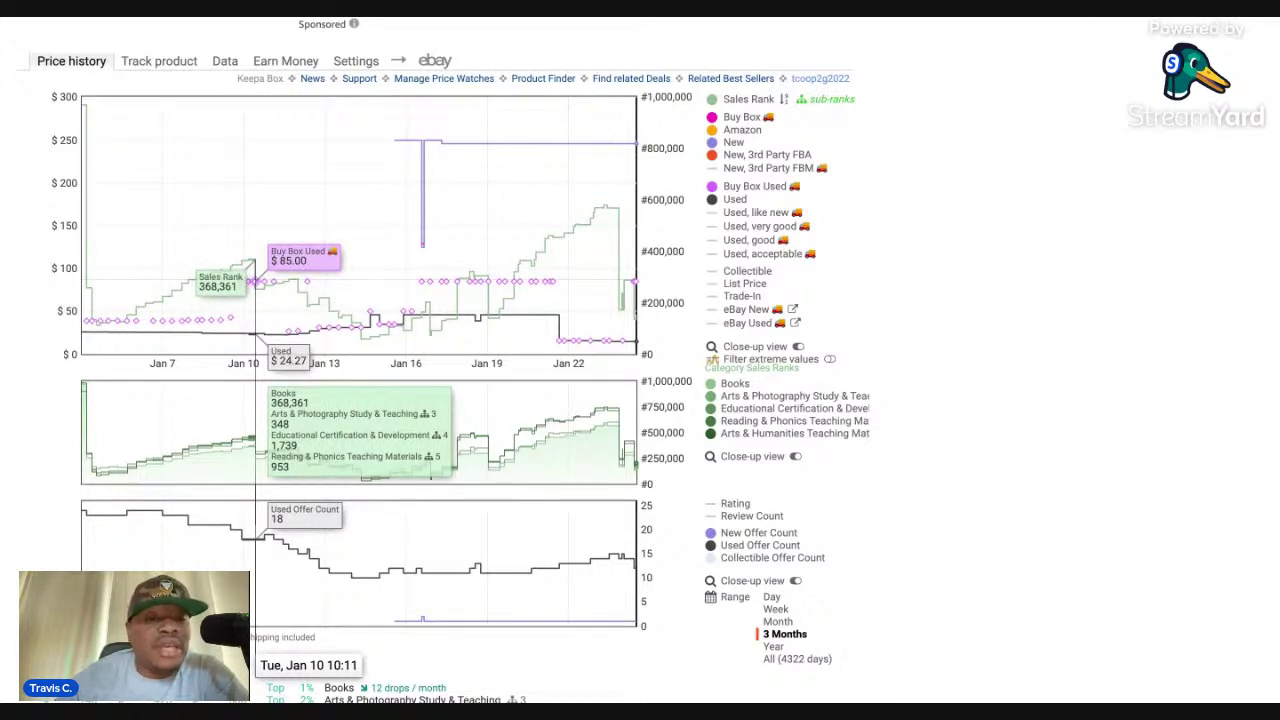
{"action": "left_click", "coordinate": [256, 281]}
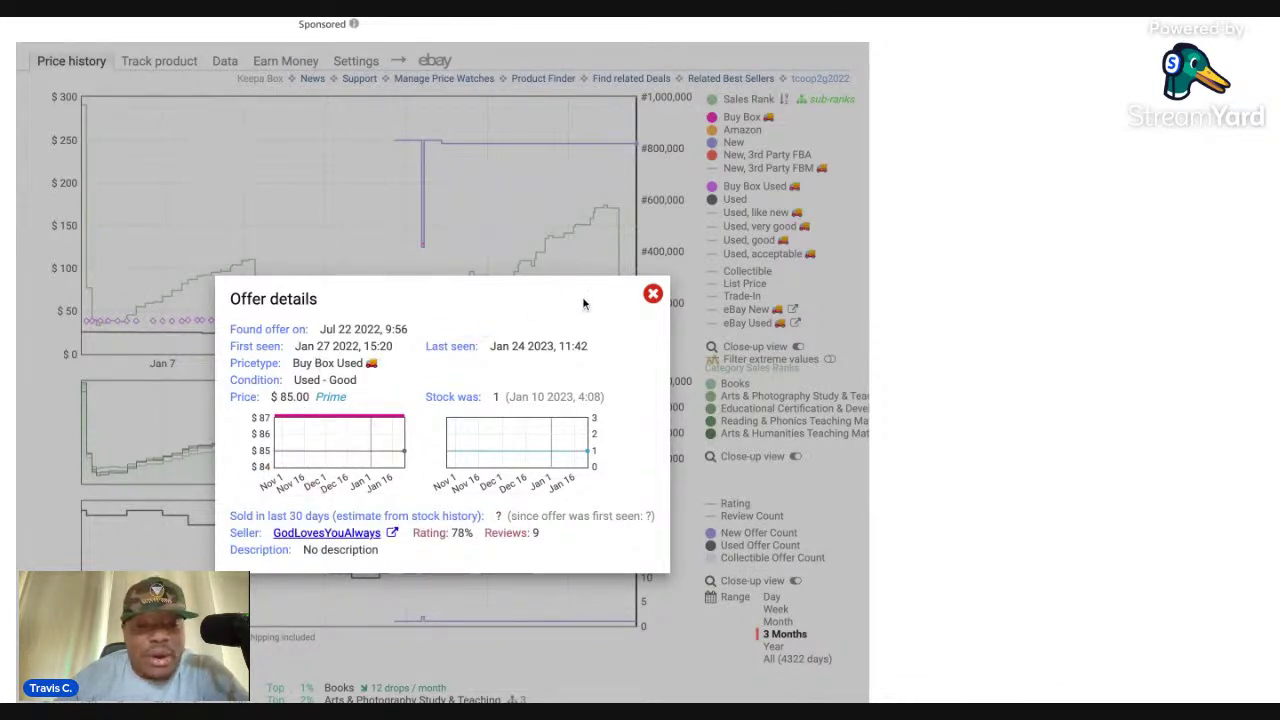
{"action": "left_click", "coordinate": [652, 291]}
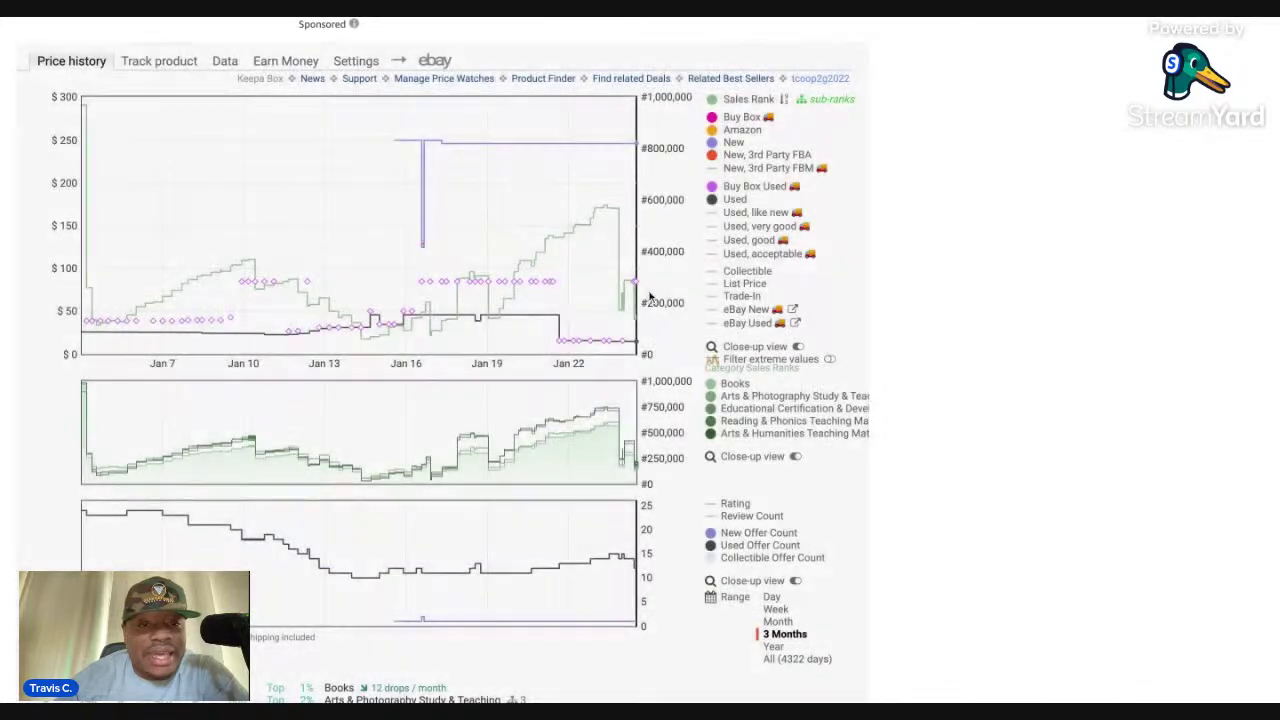
Re-examine the offer details of the January 10 Buy Box Used point, checking its price, stock and seller, and close them.
{"action": "left_click", "coordinate": [257, 288]}
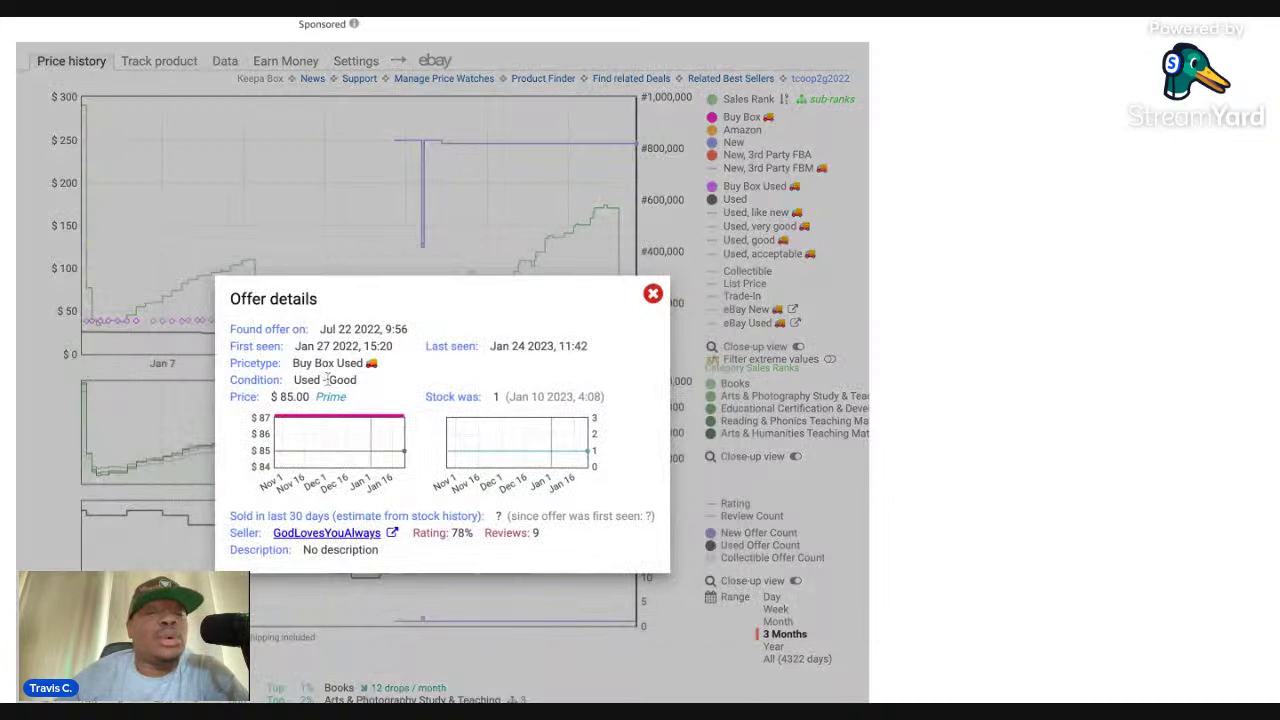
{"action": "left_click", "coordinate": [652, 293]}
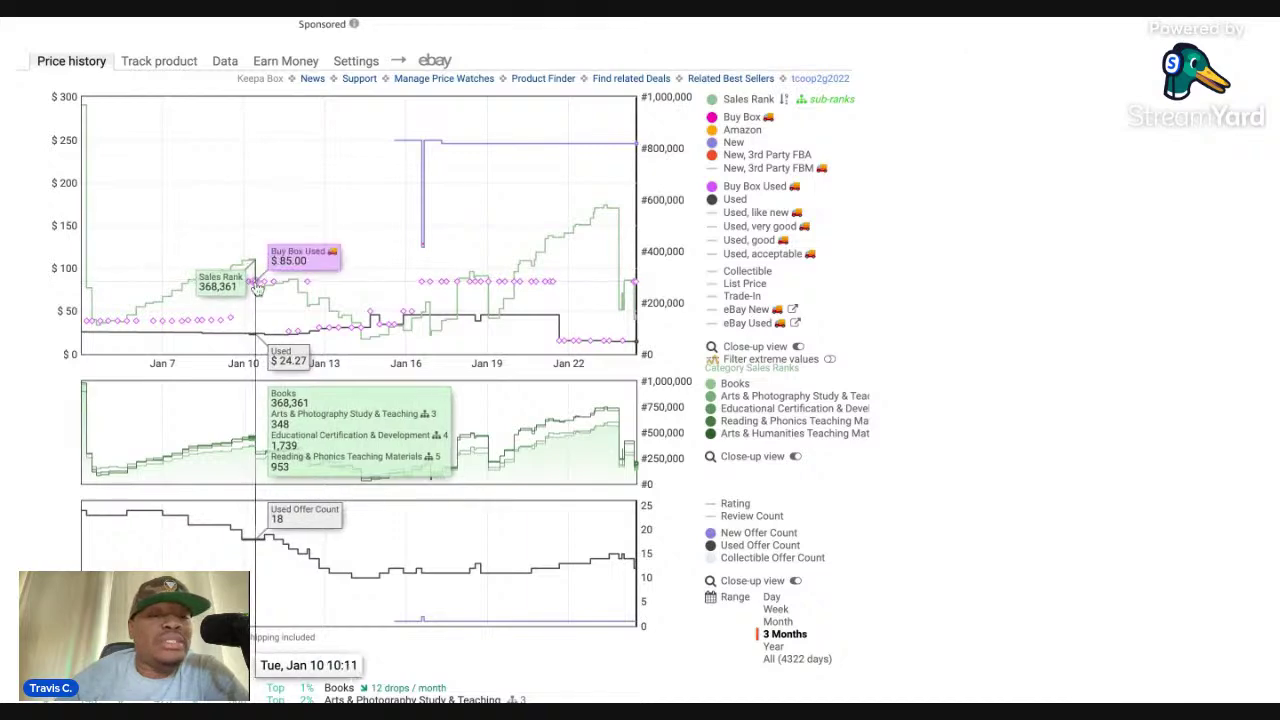
{"action": "left_click", "coordinate": [257, 288]}
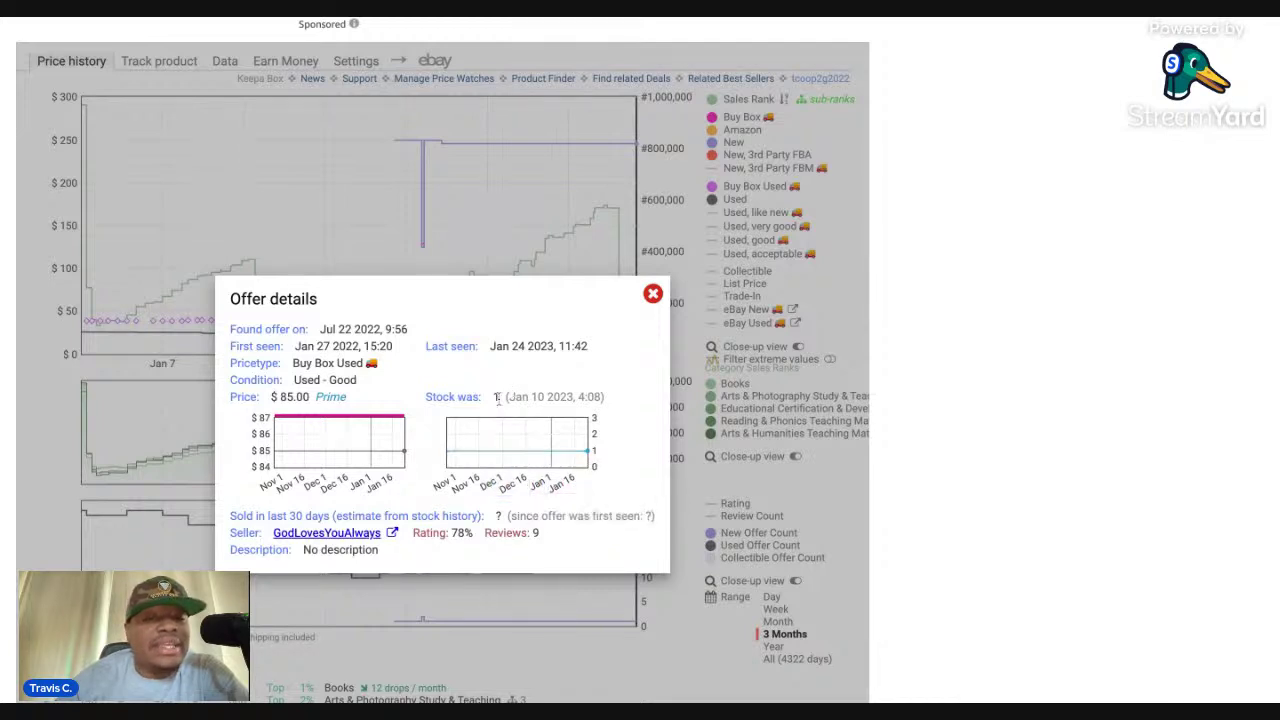
{"action": "left_click", "coordinate": [652, 293]}
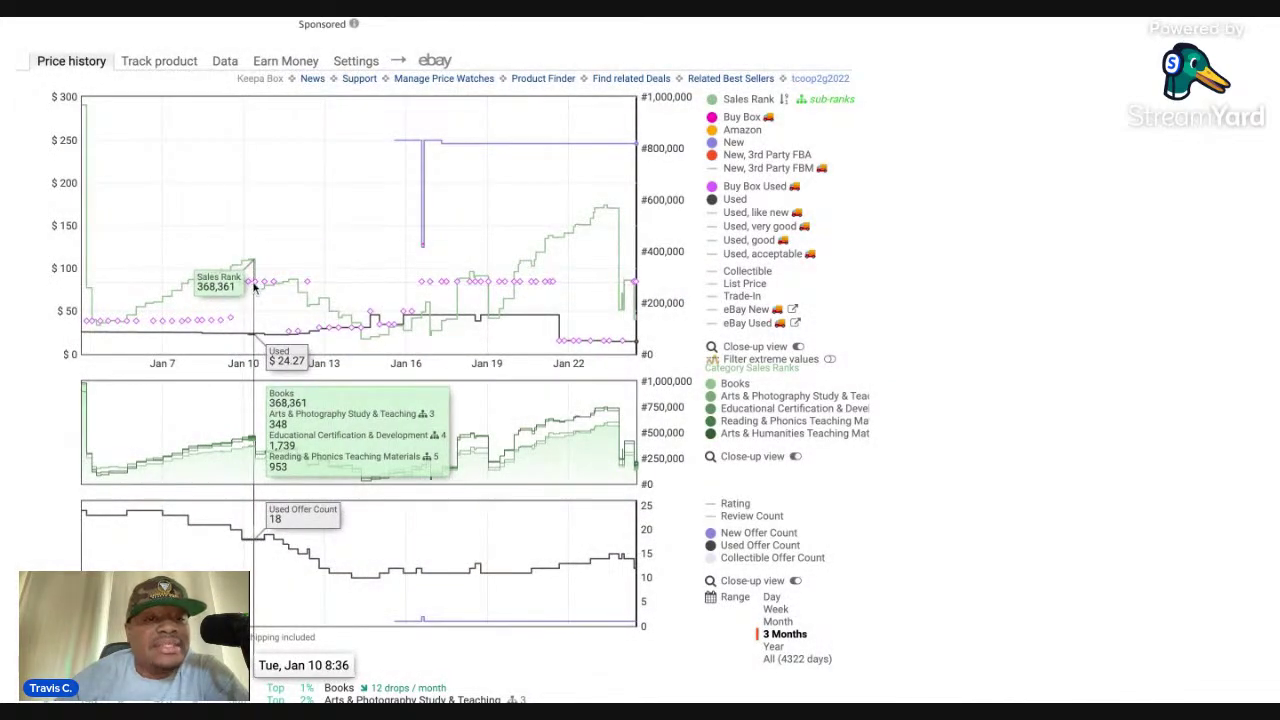
{"action": "left_click", "coordinate": [254, 287]}
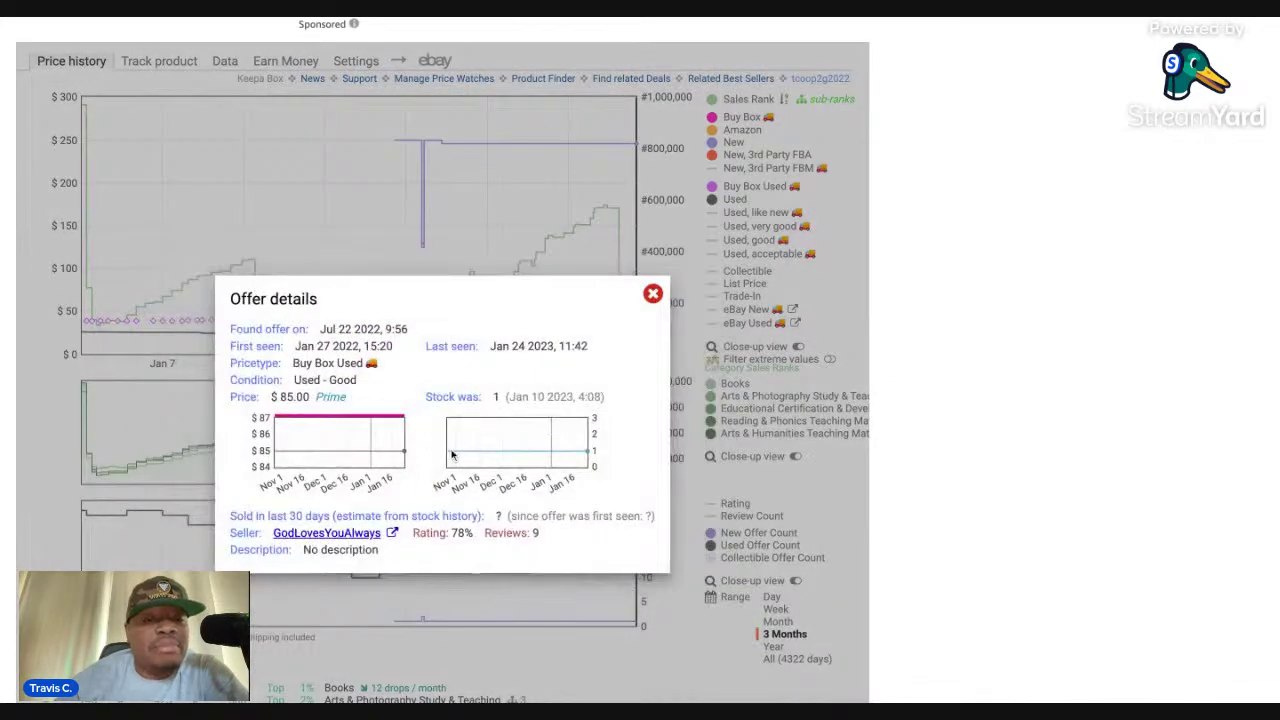
{"action": "left_click", "coordinate": [652, 293]}
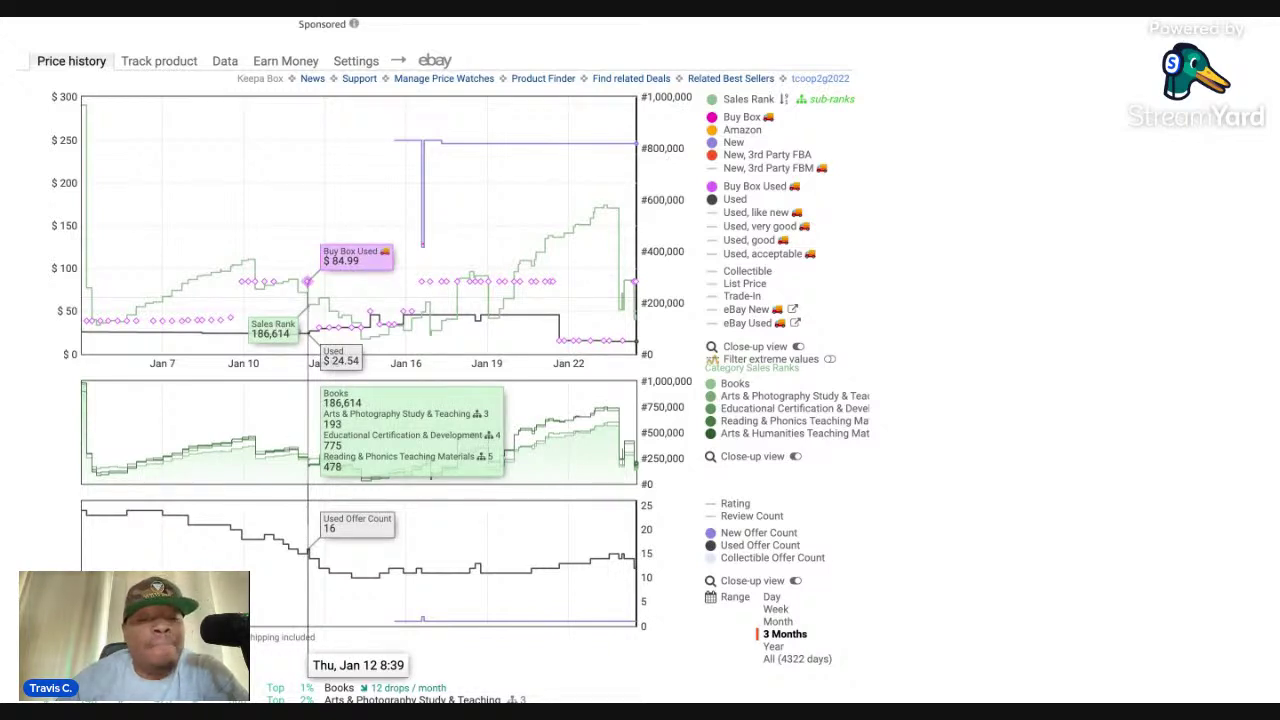
View the offer details of the January 12 Buy Box Used point, highlight its Last seen date, and close them.
{"action": "left_click", "coordinate": [309, 288]}
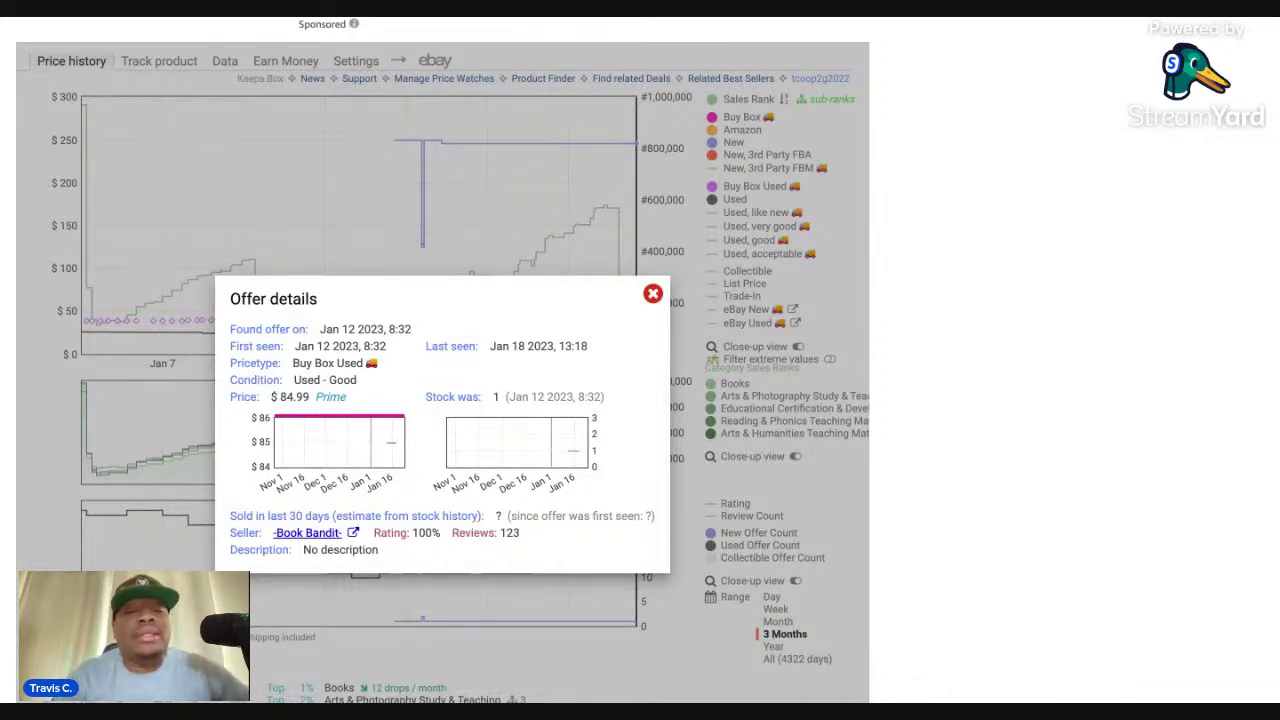
{"action": "mouse_move", "coordinate": [366, 452]}
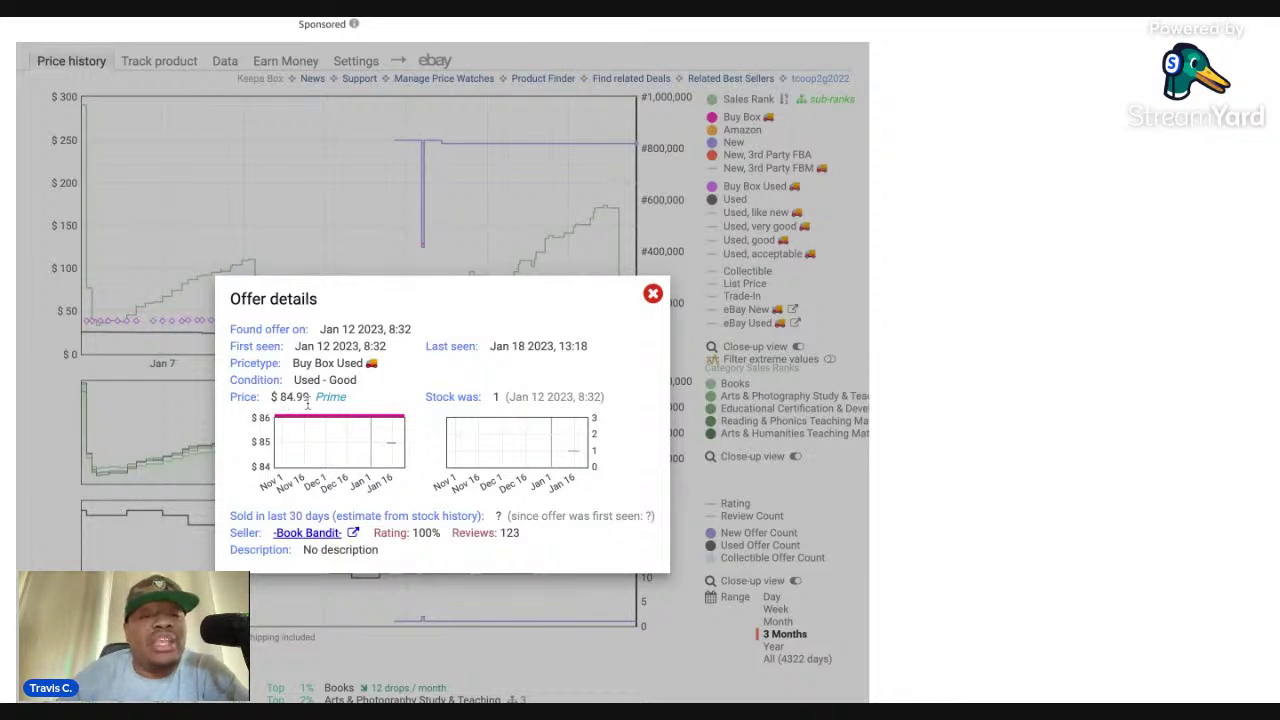
{"action": "mouse_move", "coordinate": [389, 450]}
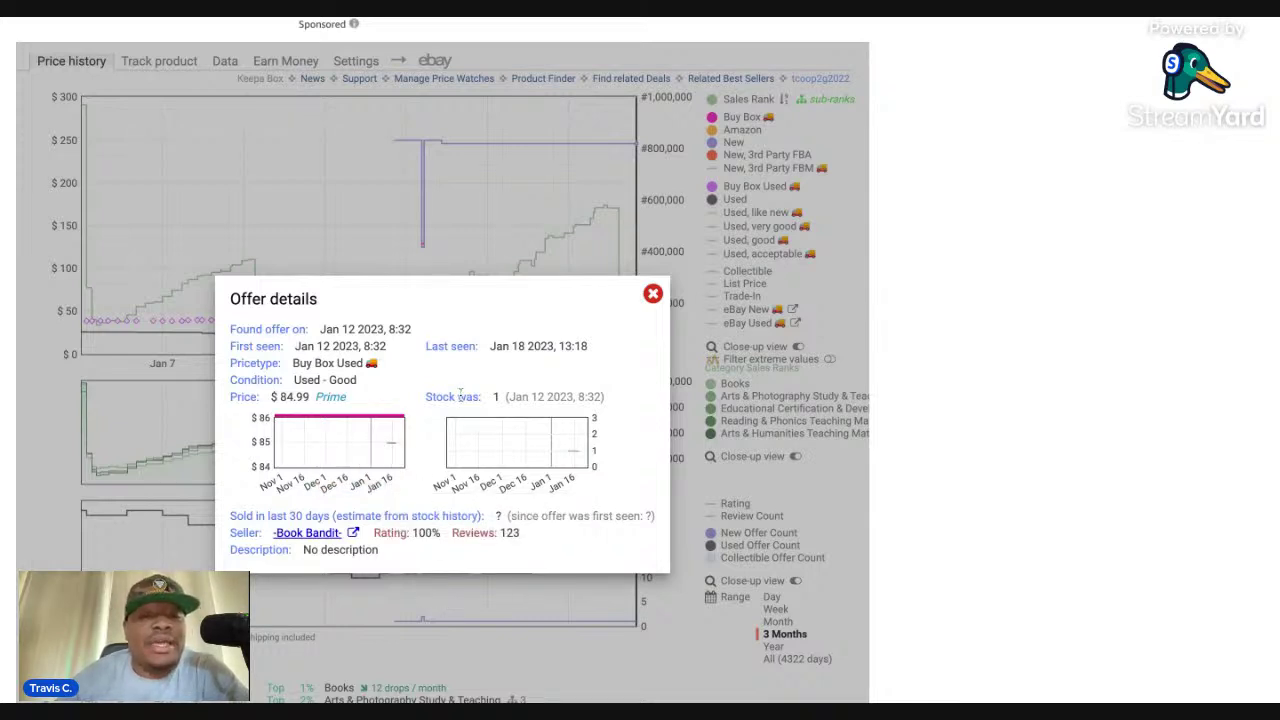
{"action": "mouse_move", "coordinate": [470, 426]}
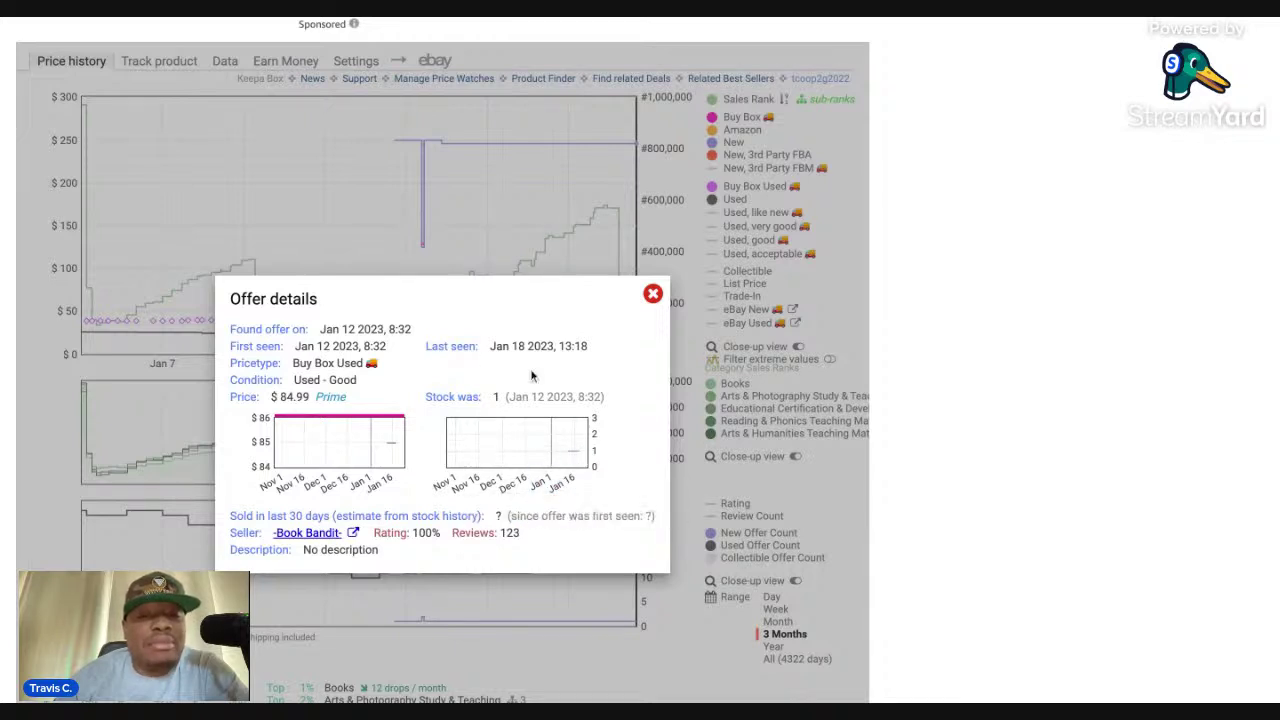
{"action": "triple_click", "coordinate": [426, 346]}
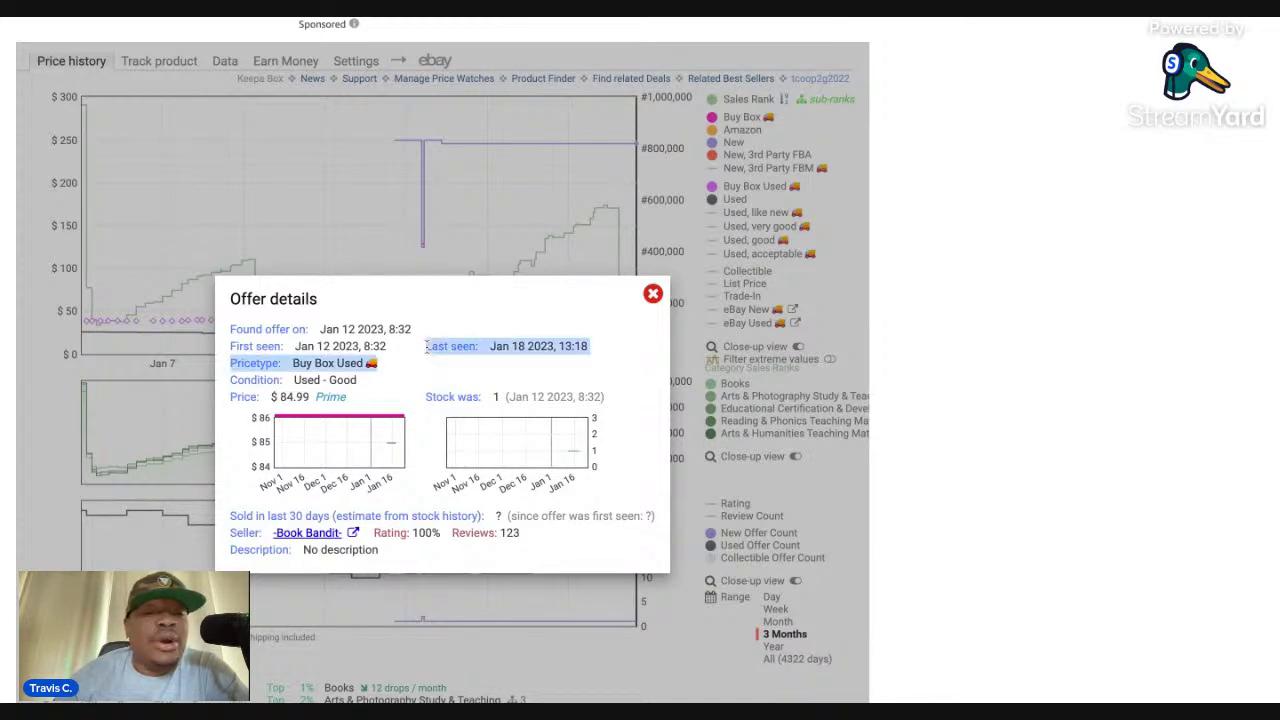
{"action": "left_click_drag", "start_coordinate": [427, 346], "coordinate": [581, 346]}
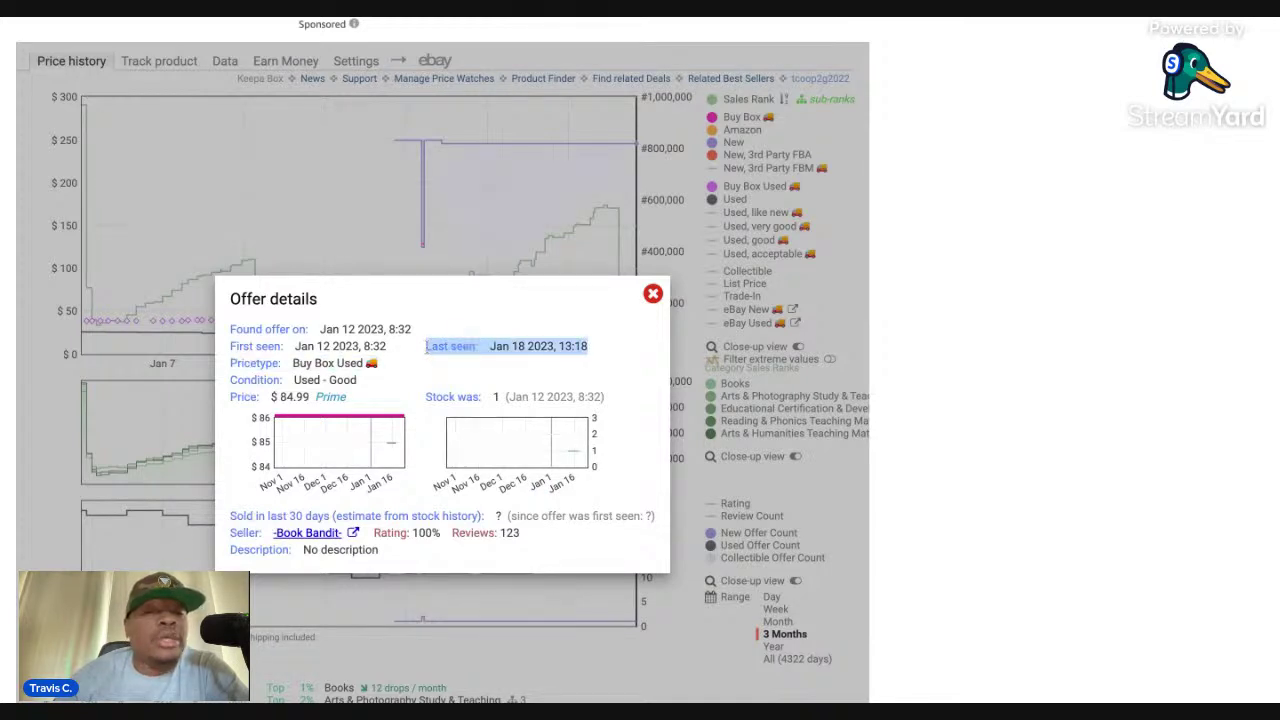
{"action": "left_click", "coordinate": [478, 372]}
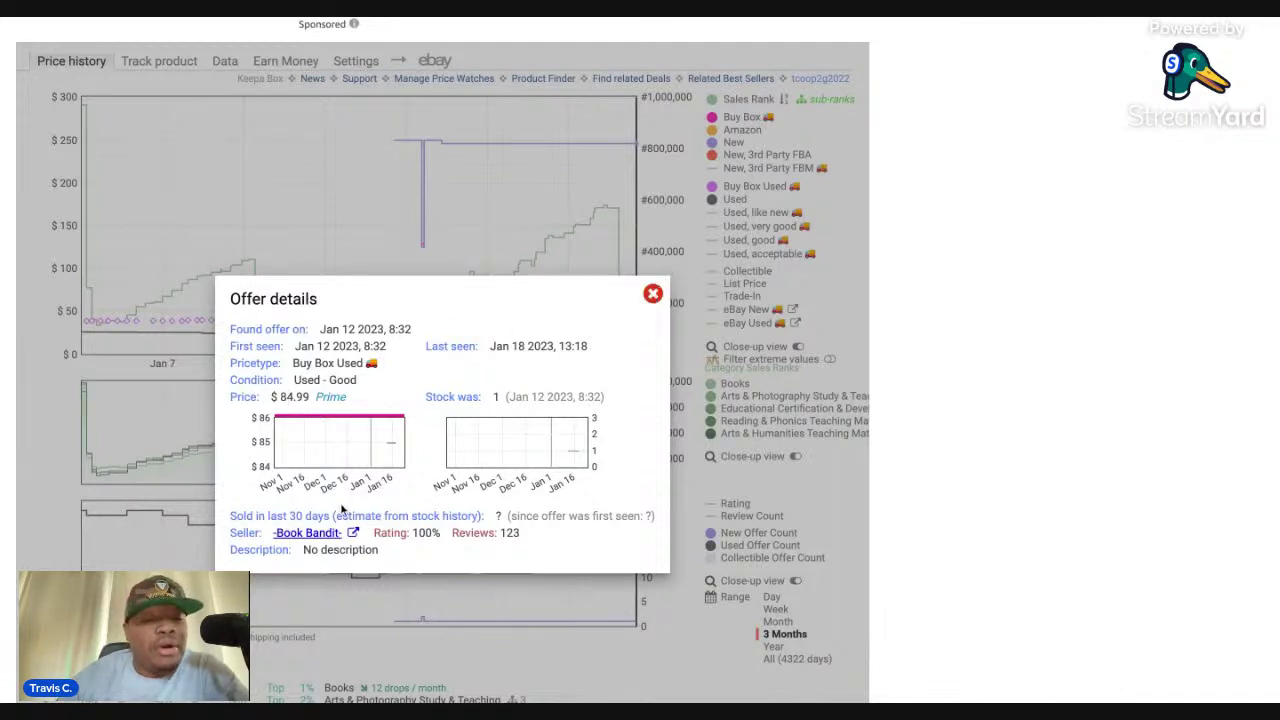
{"action": "left_click", "coordinate": [653, 296]}
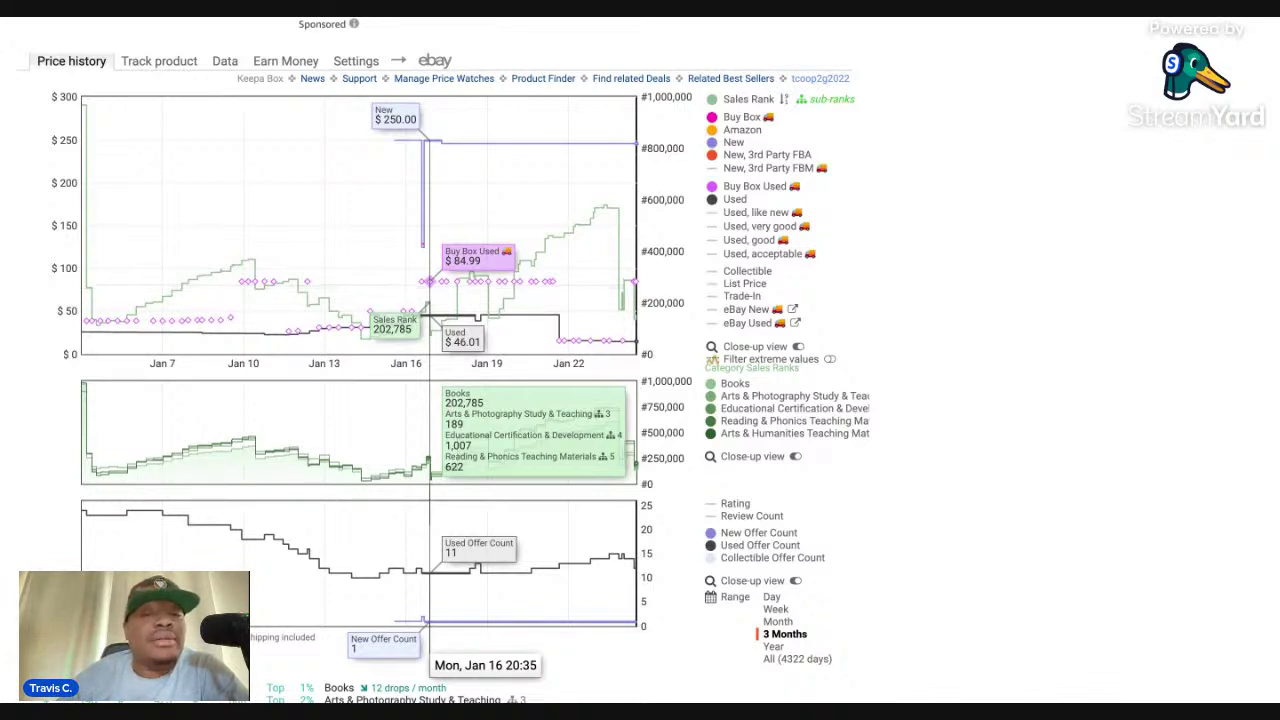
Compare the offer details of the Buy Box Used points on January 16 and near January 19, closing each one.
{"action": "left_click", "coordinate": [432, 285]}
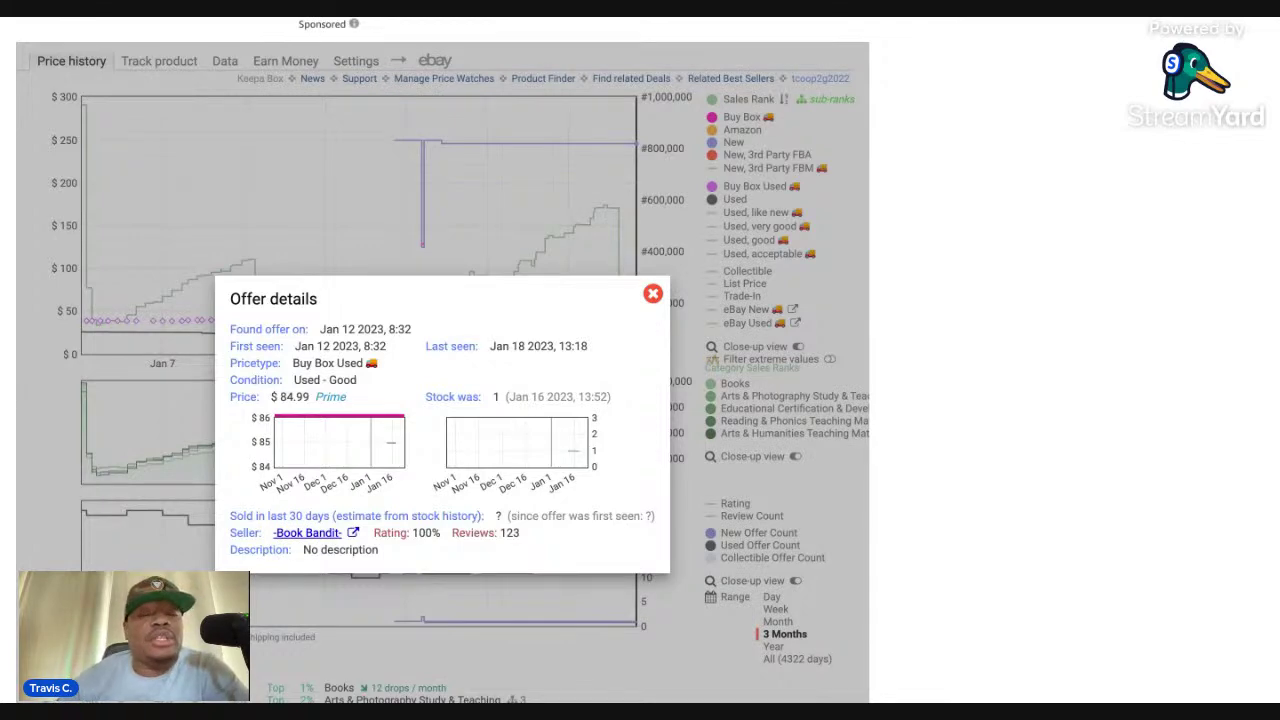
{"action": "key", "text": "Escape"}
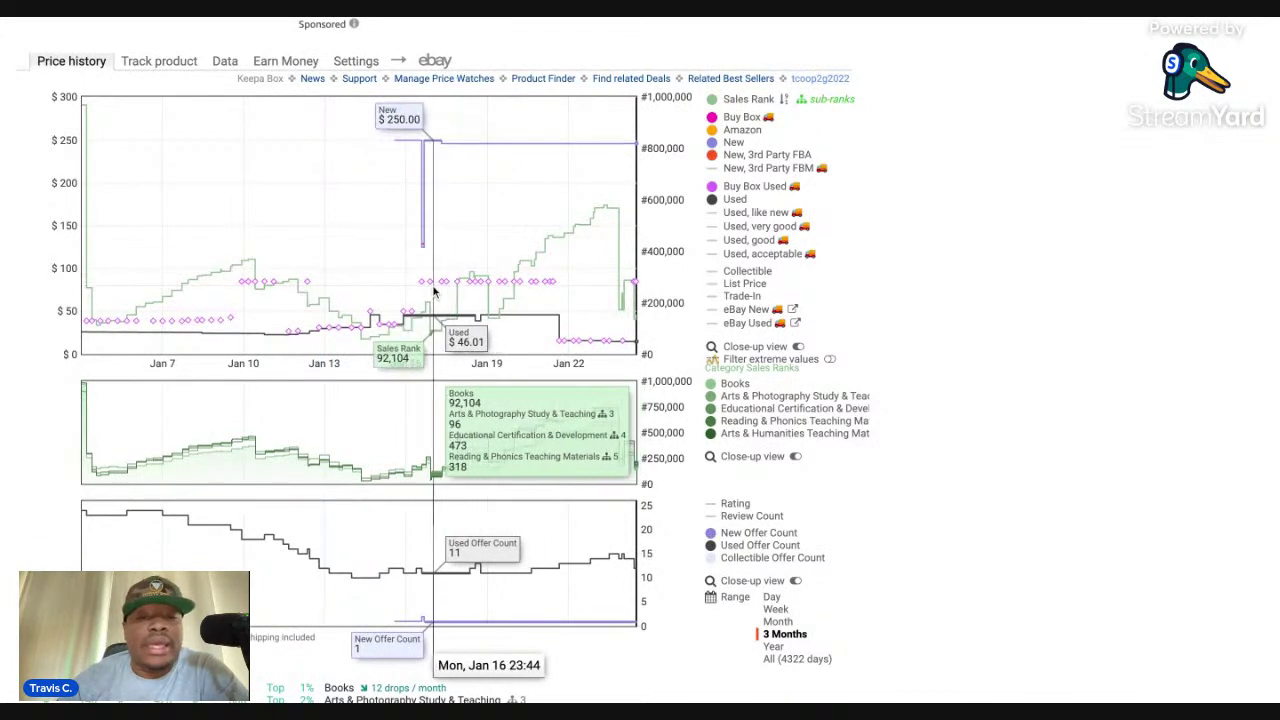
{"action": "left_click", "coordinate": [490, 288]}
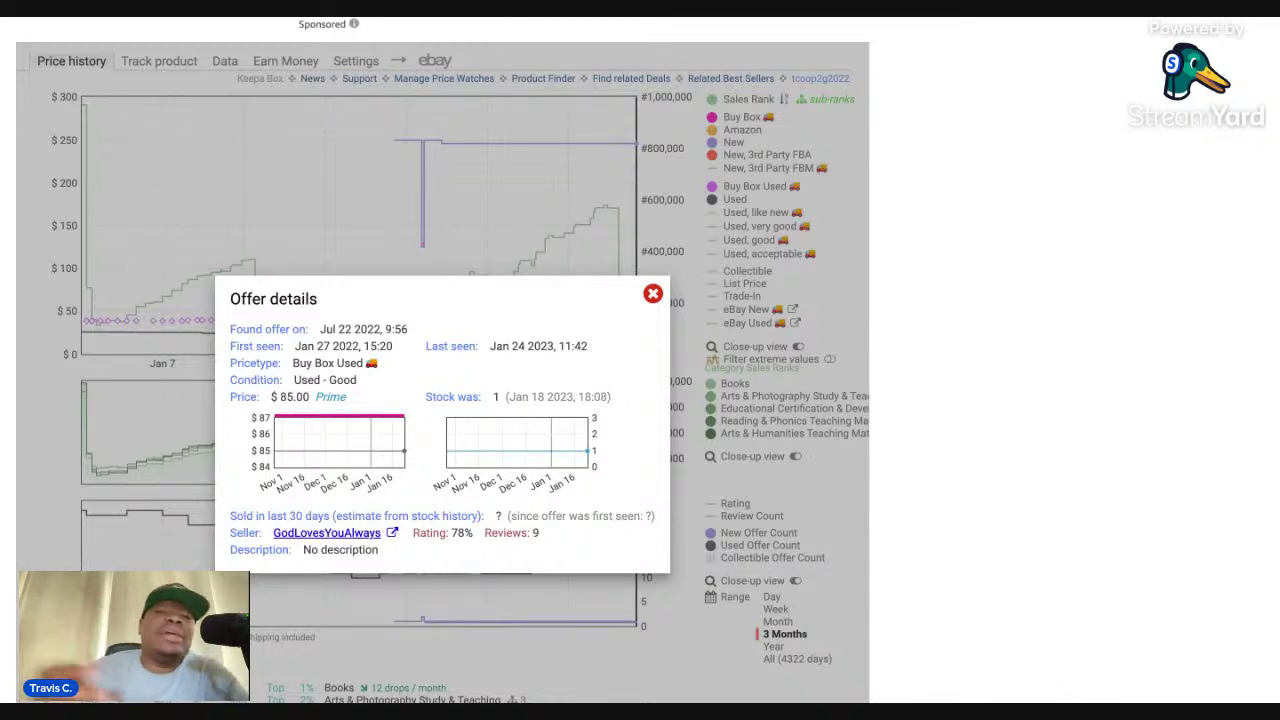
{"action": "left_click", "coordinate": [653, 294]}
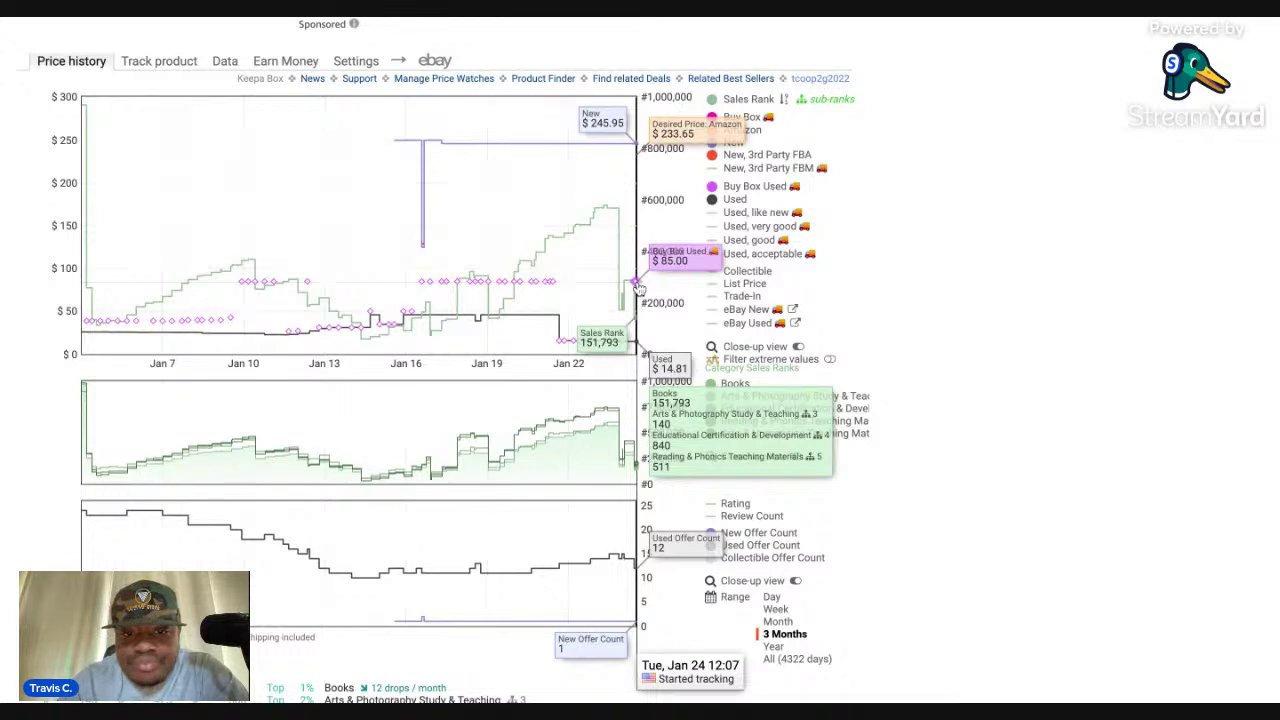
Zoom the price history chart in on January 24, view that morning's Buy Box Used offer details, and close them.
{"action": "left_click_drag", "start_coordinate": [509, 295], "coordinate": [678, 303]}
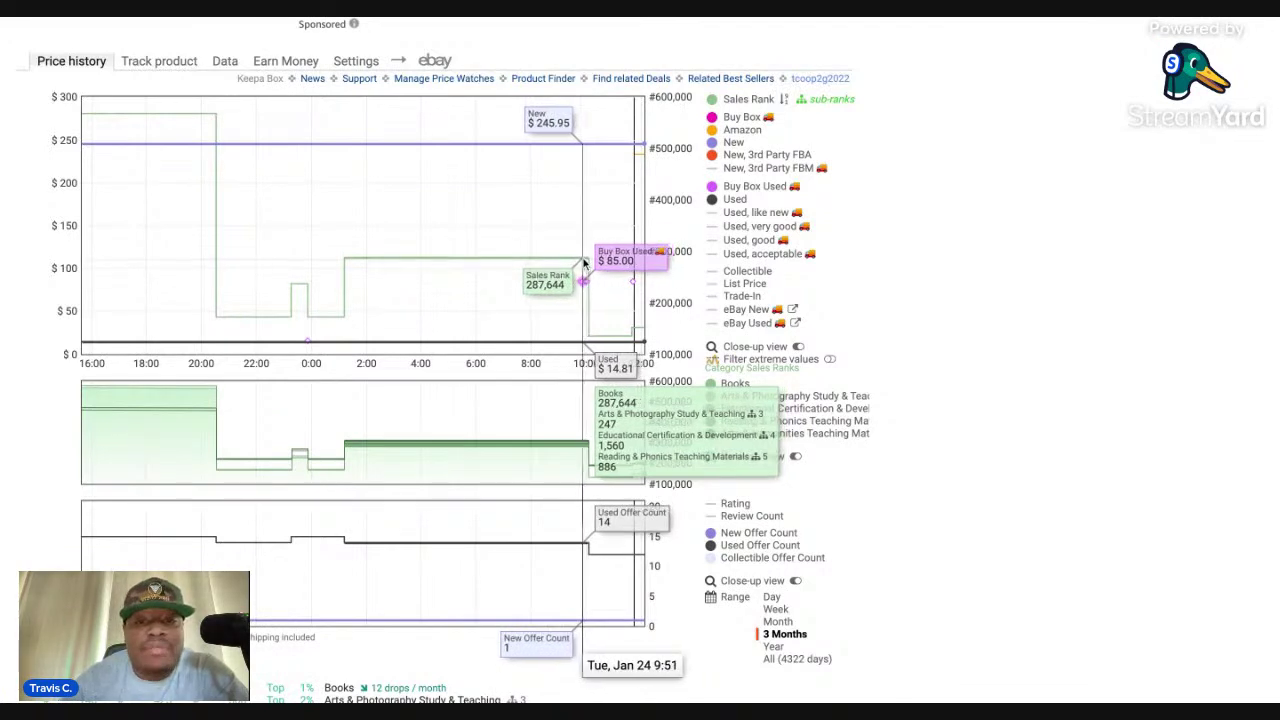
{"action": "left_click", "coordinate": [589, 287]}
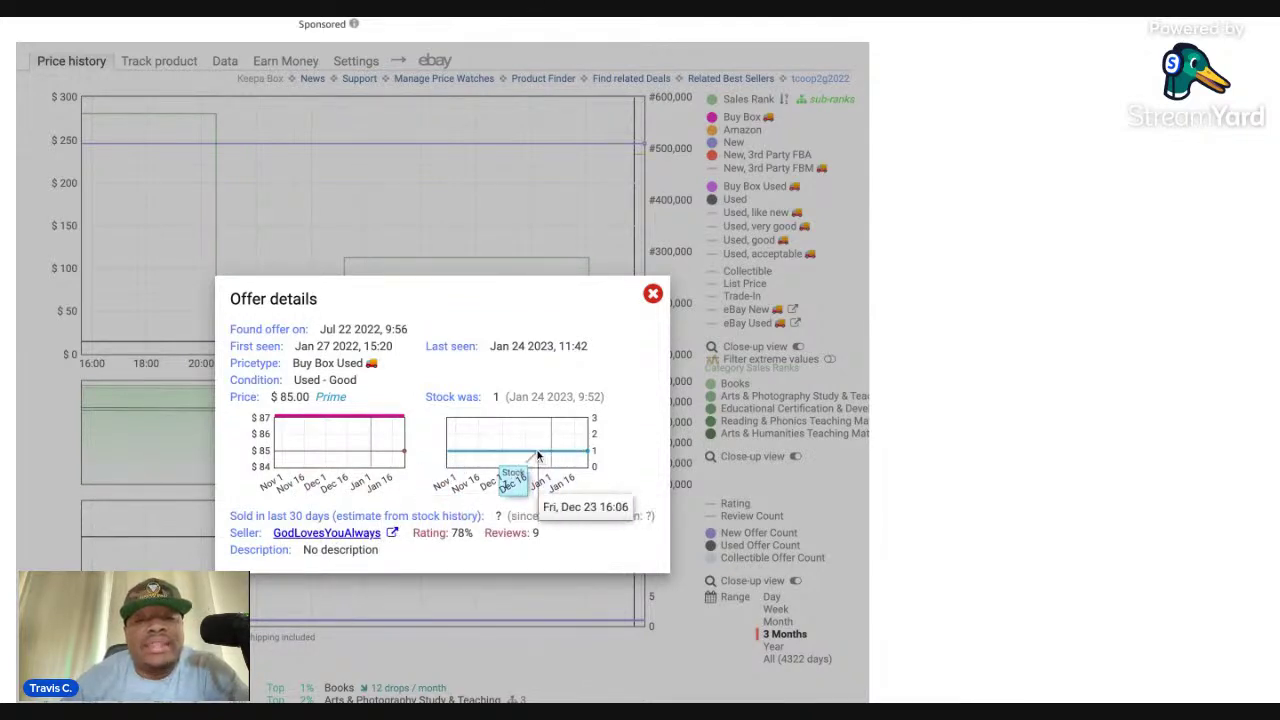
{"action": "left_click", "coordinate": [652, 295]}
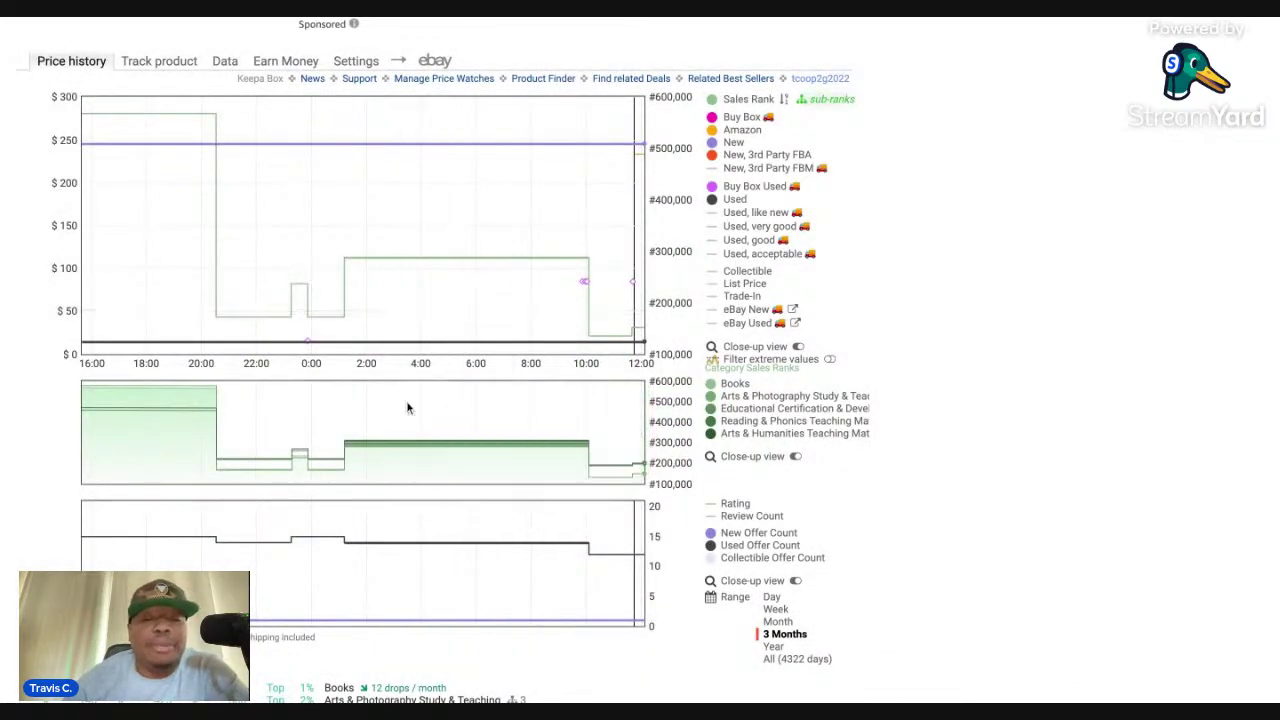
Show the price history over a Year, return it to 3 Months, and review the recent prices and sales ranks.
{"action": "scroll", "coordinate": [395, 420], "scroll_direction": "up", "scroll_amount": 3}
{"action": "scroll", "coordinate": [395, 436], "scroll_direction": "down", "scroll_amount": 5}
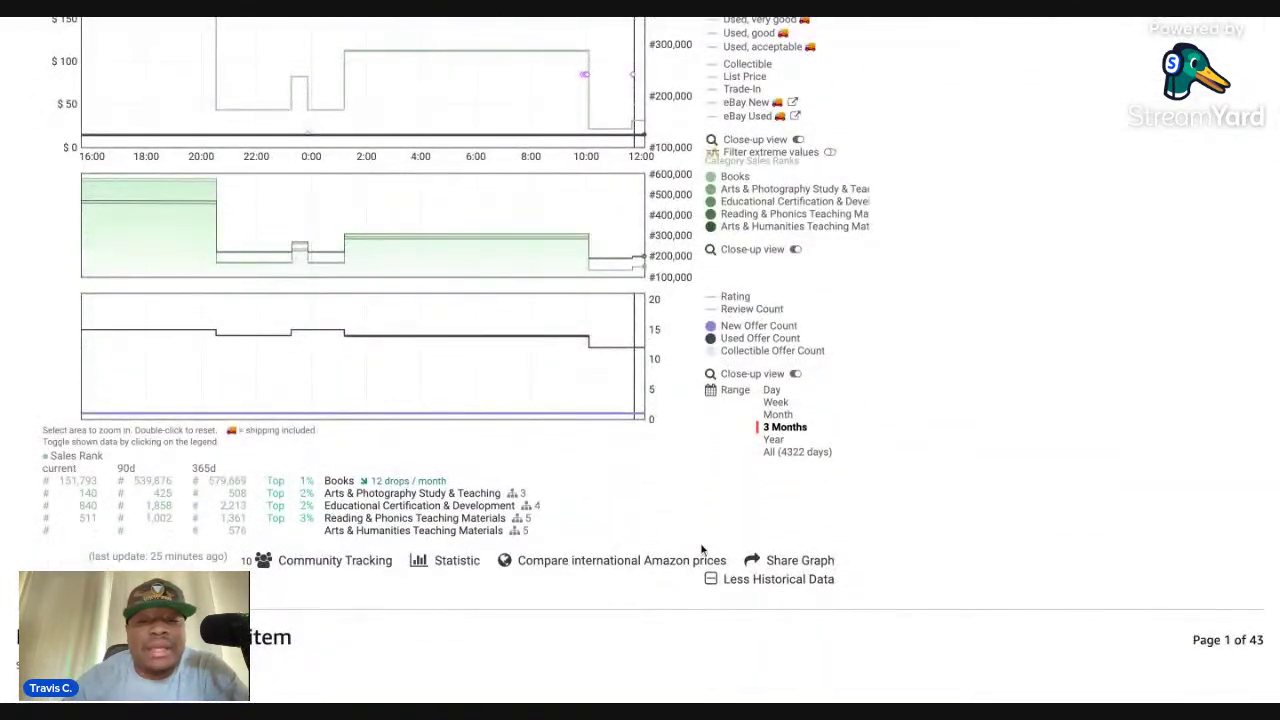
{"action": "left_click", "coordinate": [775, 440]}
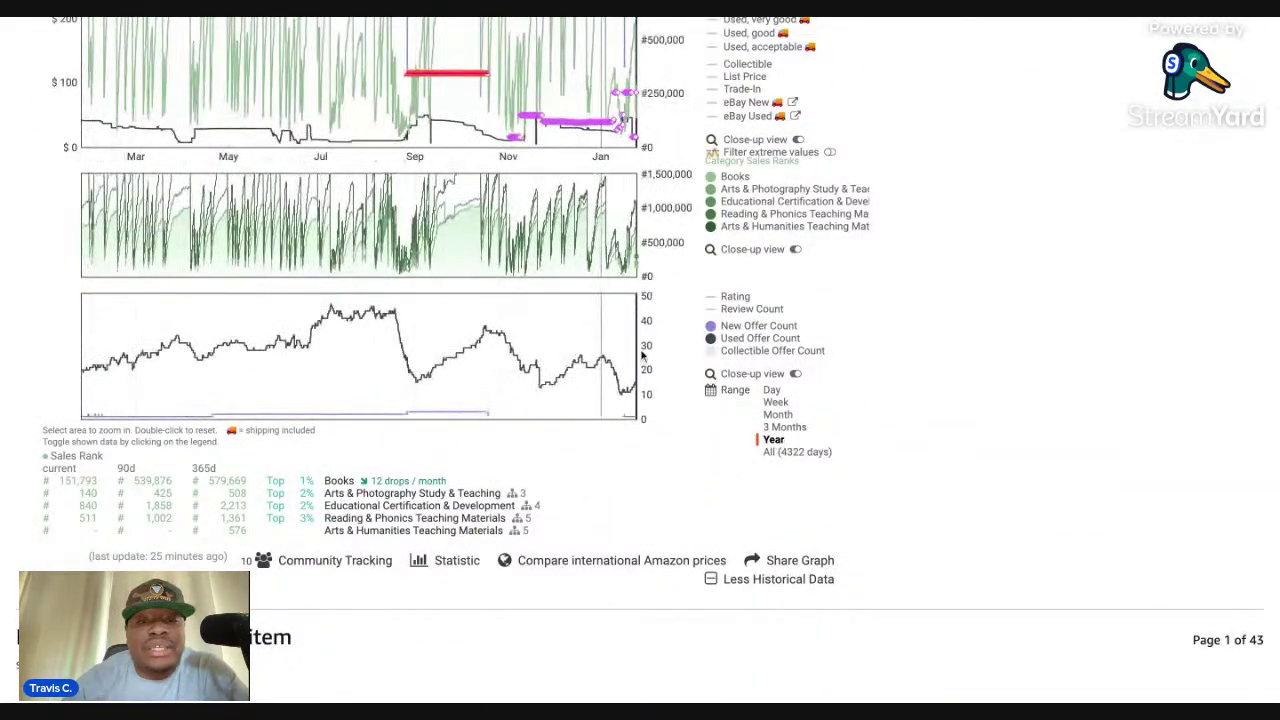
{"action": "left_click", "coordinate": [782, 427]}
{"action": "scroll", "coordinate": [545, 480], "scroll_direction": "up", "scroll_amount": 1}
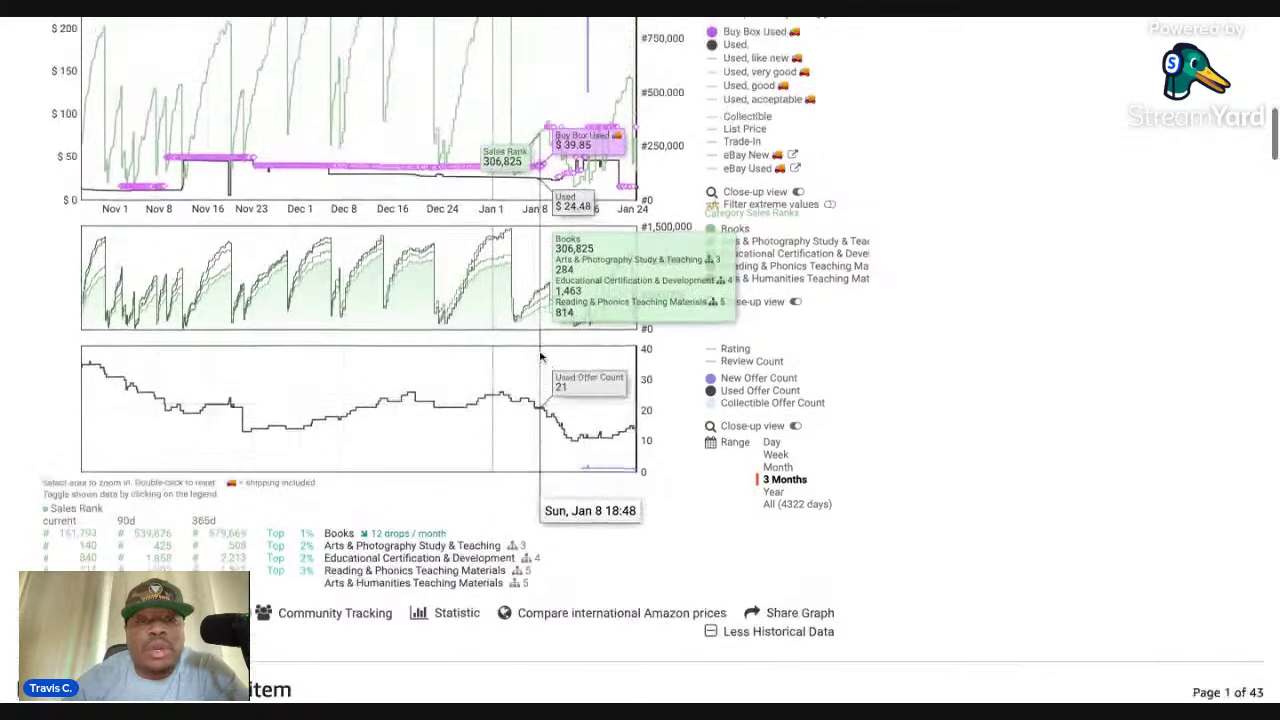
{"action": "scroll", "coordinate": [635, 488], "scroll_direction": "up", "scroll_amount": 1}
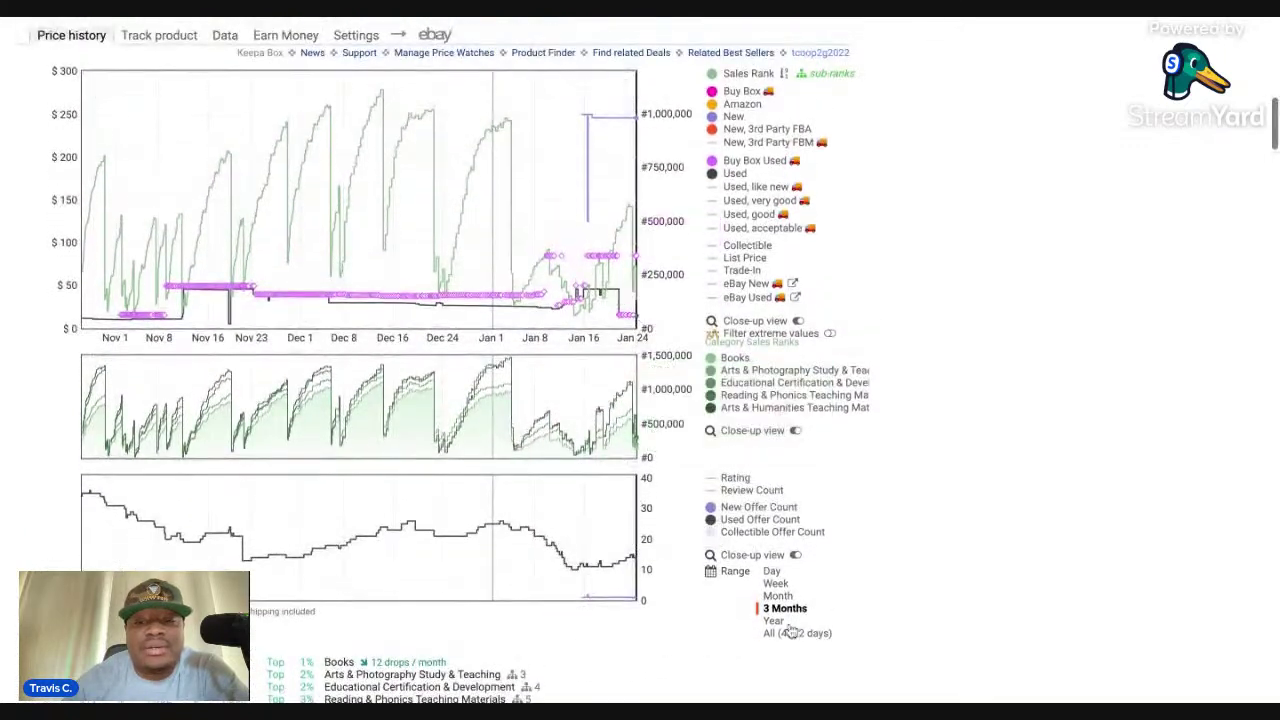
{"action": "scroll", "coordinate": [684, 591], "scroll_direction": "up", "scroll_amount": 1}
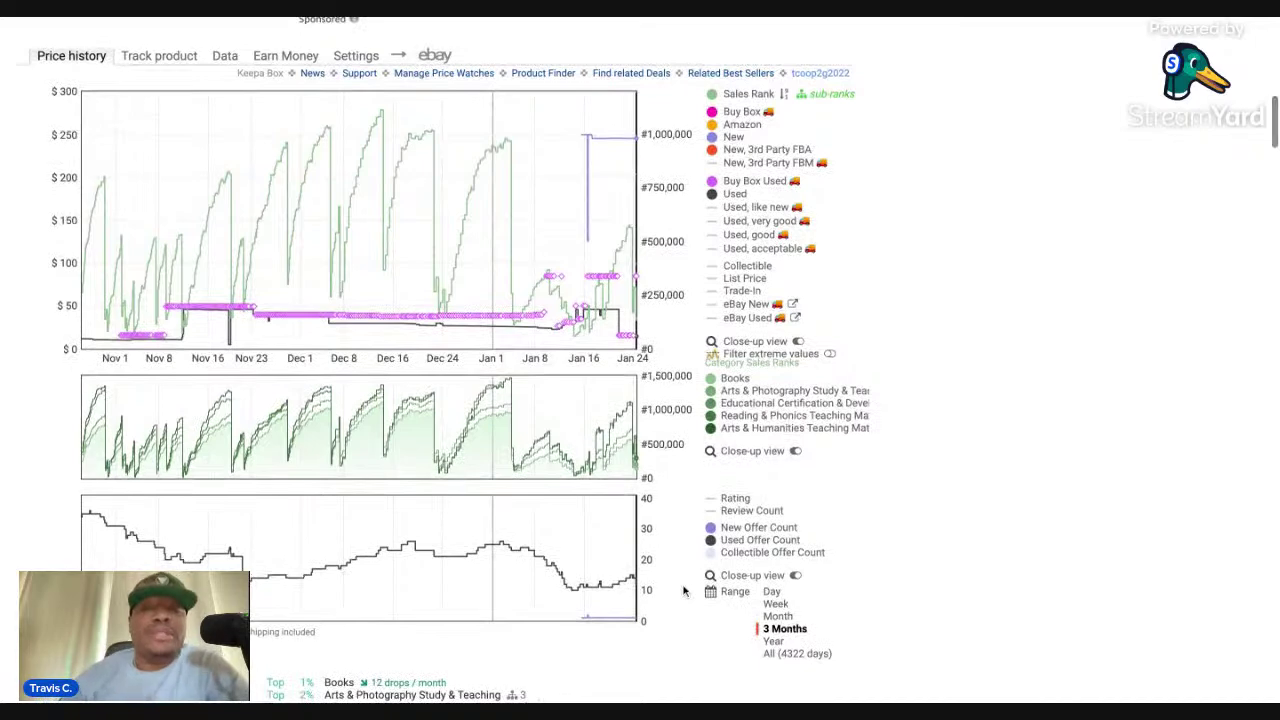
{"action": "scroll", "coordinate": [783, 648], "scroll_direction": "down", "scroll_amount": 1}
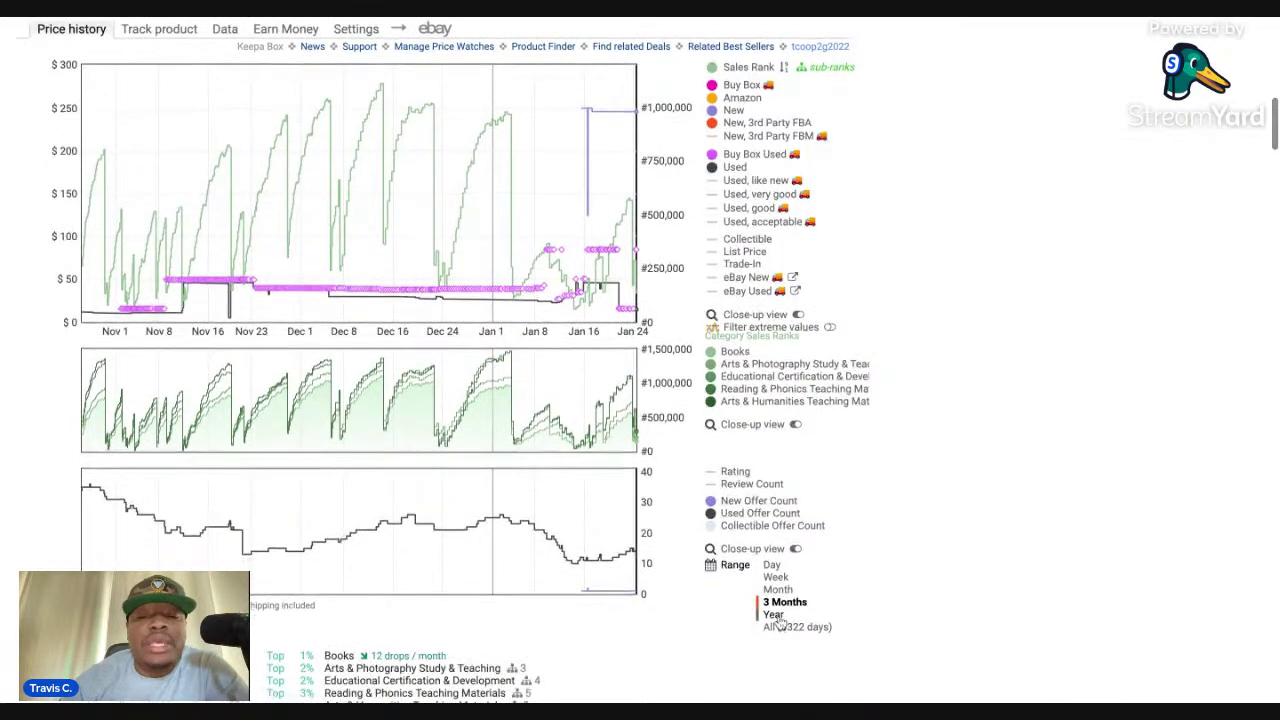
{"action": "scroll", "coordinate": [777, 620], "scroll_direction": "down", "scroll_amount": 1}
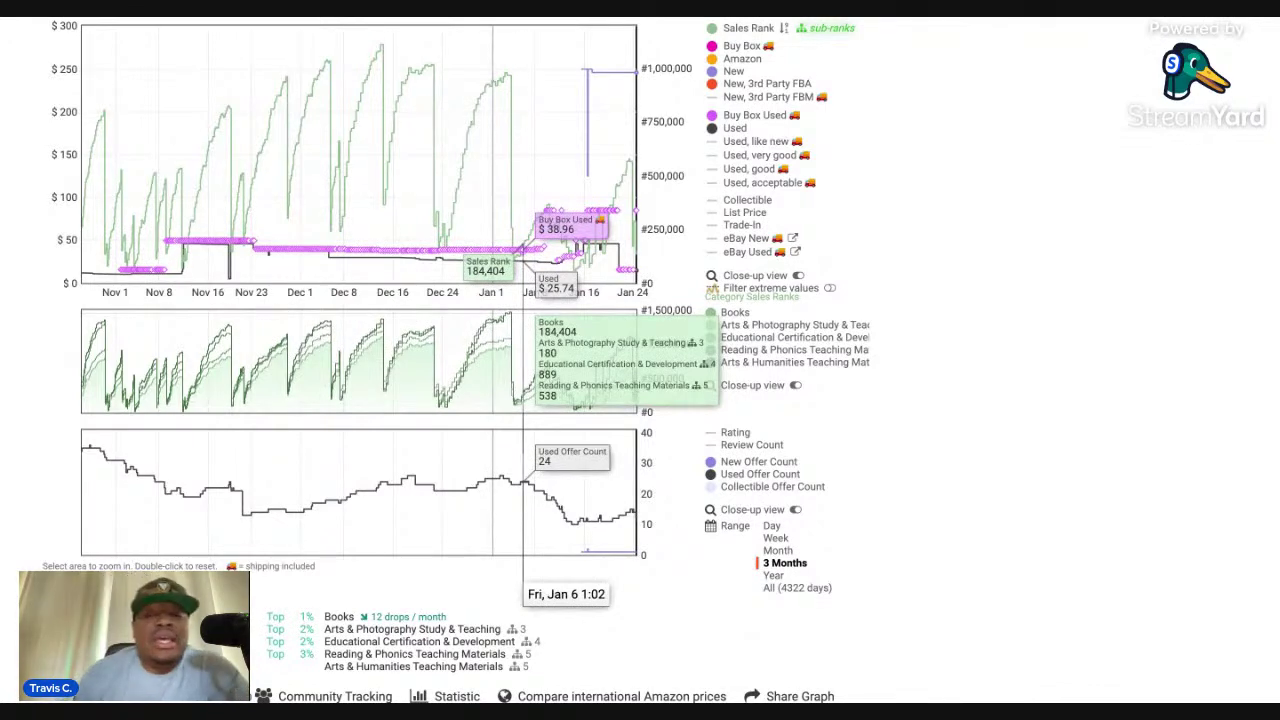
Set the chart range to Year and zoom in on the period from late October to January.
{"action": "left_click", "coordinate": [773, 576]}
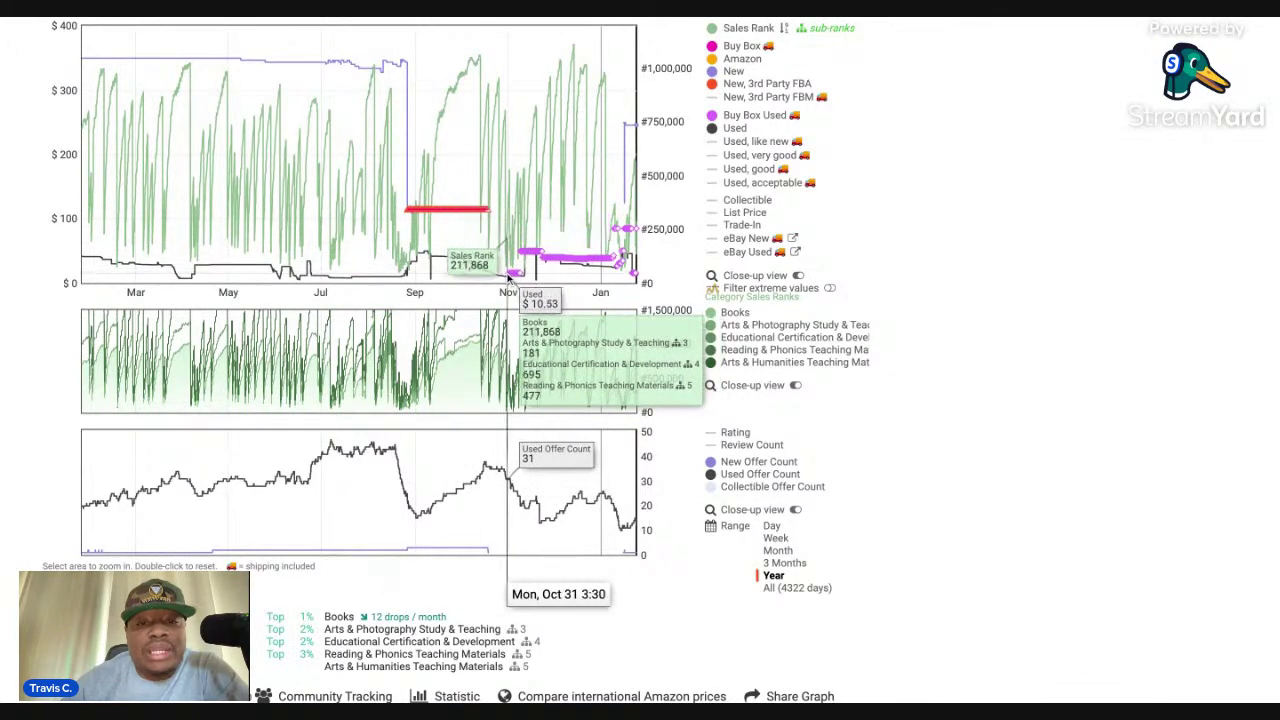
{"action": "left_click", "coordinate": [713, 115]}
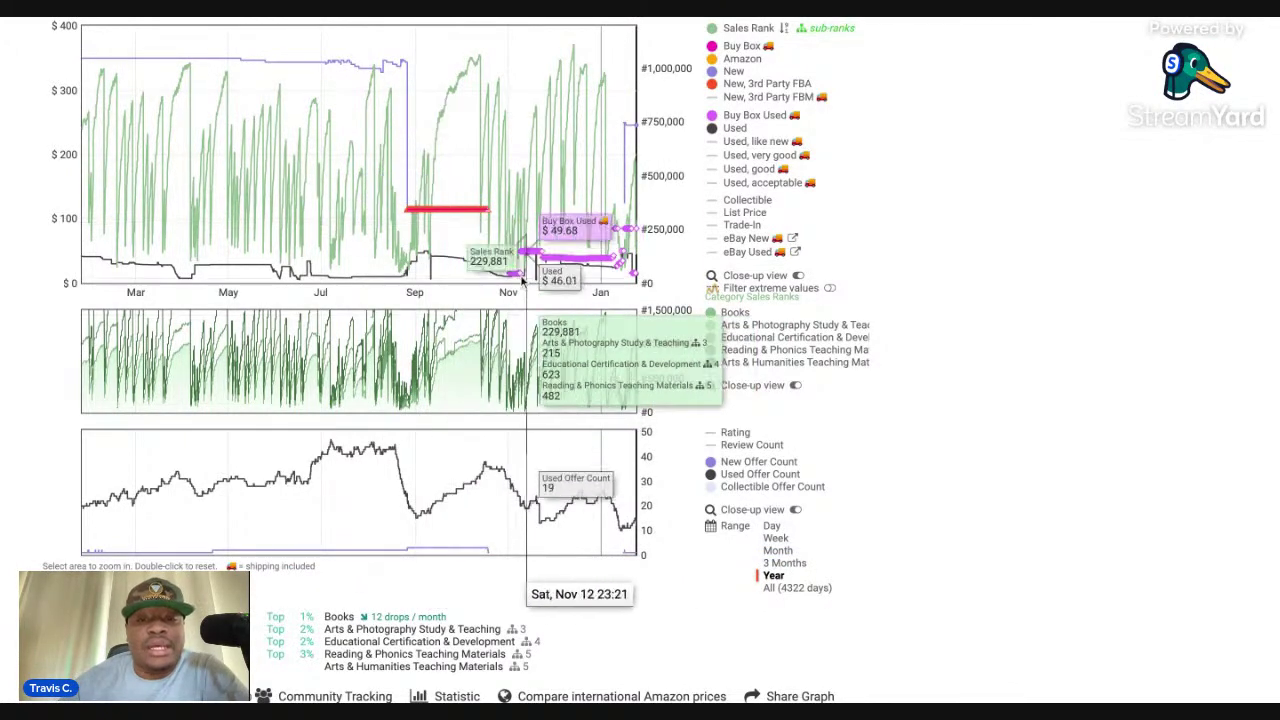
{"action": "left_click_drag", "start_coordinate": [502, 200], "coordinate": [700, 300]}
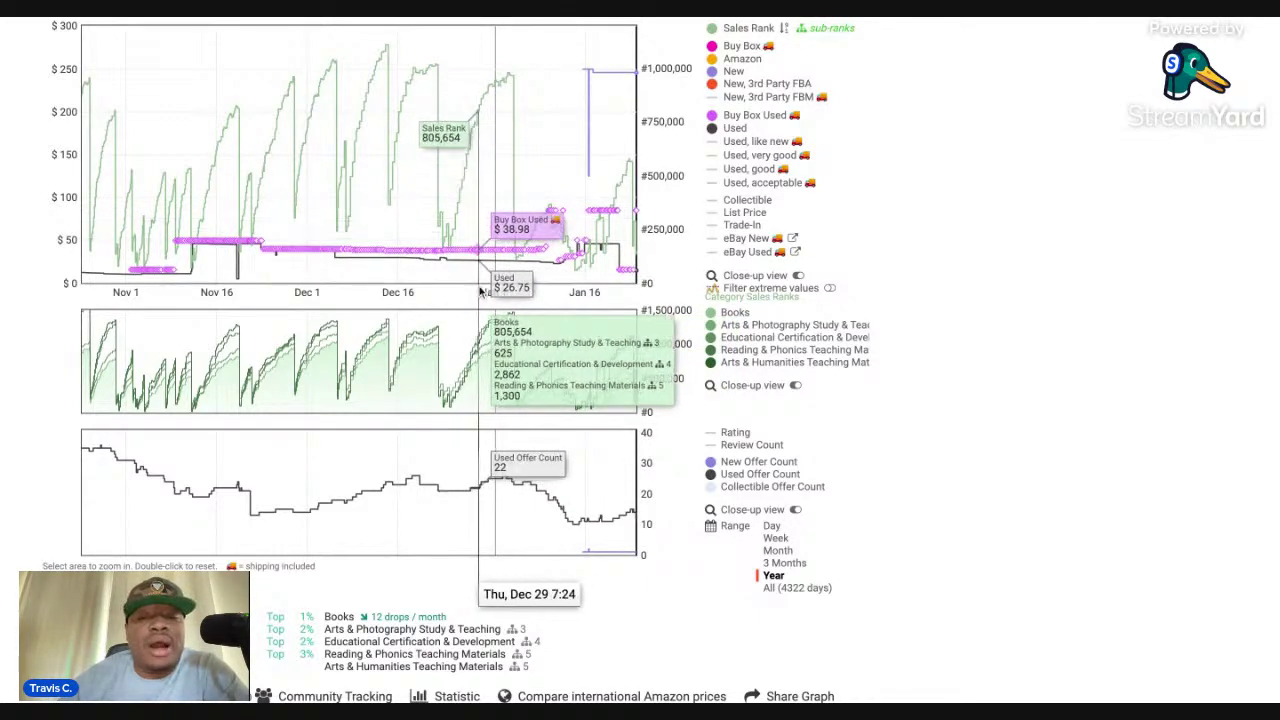
Review the book's product details against the price history chart, and return to the paperback's used offers summary.
{"action": "scroll", "coordinate": [559, 332], "scroll_direction": "up", "scroll_amount": 2}
{"action": "scroll", "coordinate": [559, 332], "scroll_direction": "up", "scroll_amount": 7}
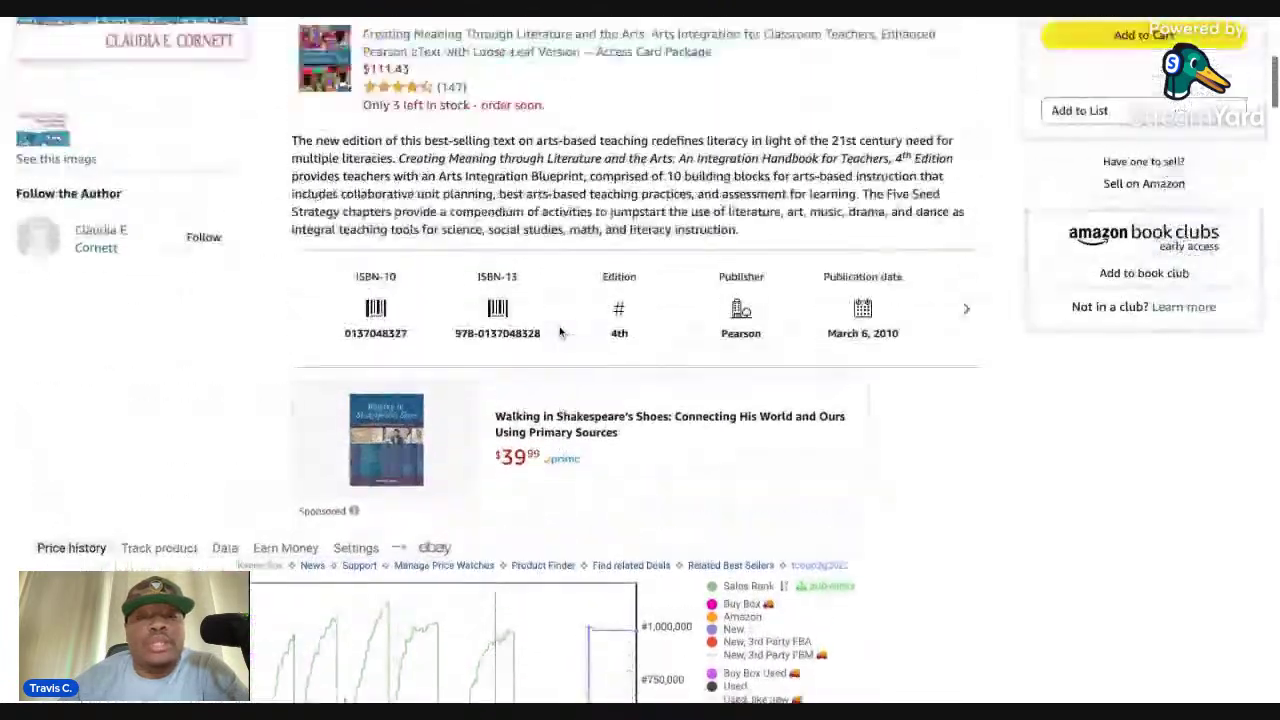
{"action": "scroll", "coordinate": [559, 332], "scroll_direction": "down", "scroll_amount": 4}
{"action": "scroll", "coordinate": [559, 332], "scroll_direction": "down", "scroll_amount": 4}
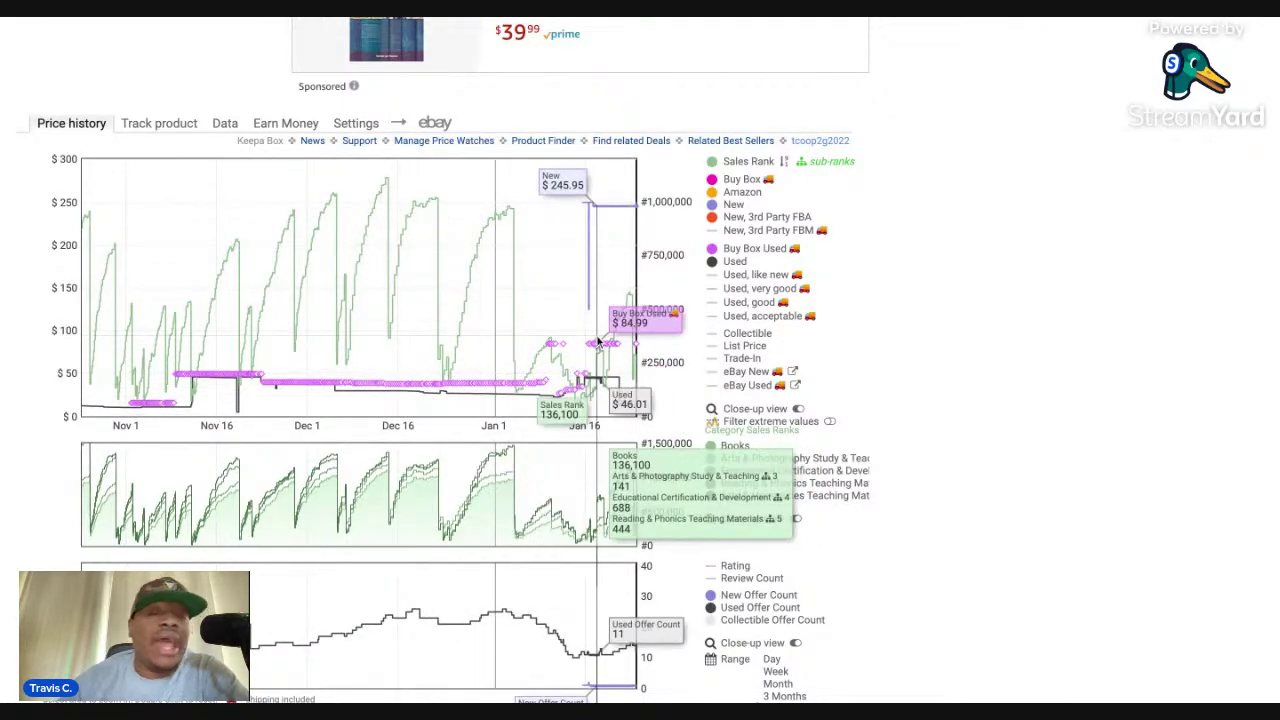
{"action": "scroll", "coordinate": [485, 365], "scroll_direction": "down", "scroll_amount": 1}
{"action": "scroll", "coordinate": [485, 358], "scroll_direction": "down", "scroll_amount": 4}
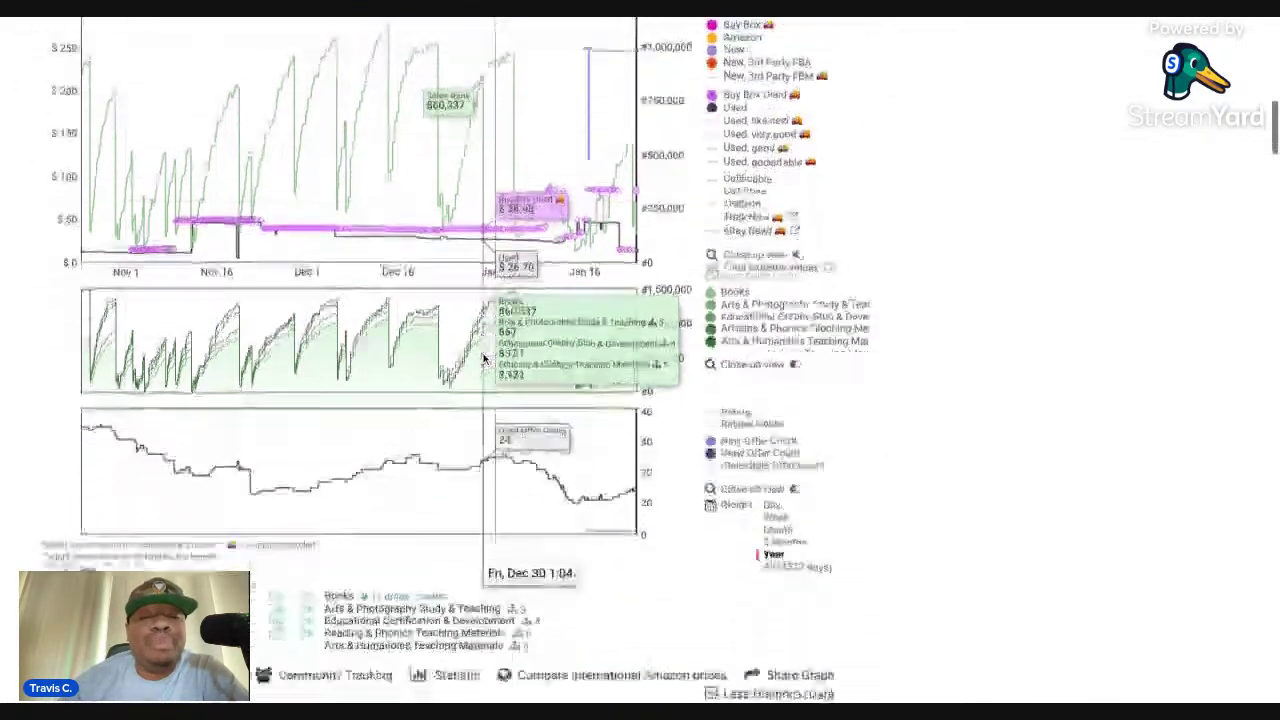
{"action": "scroll", "coordinate": [540, 340], "scroll_direction": "up", "scroll_amount": 5}
{"action": "scroll", "coordinate": [558, 330], "scroll_direction": "up", "scroll_amount": 8}
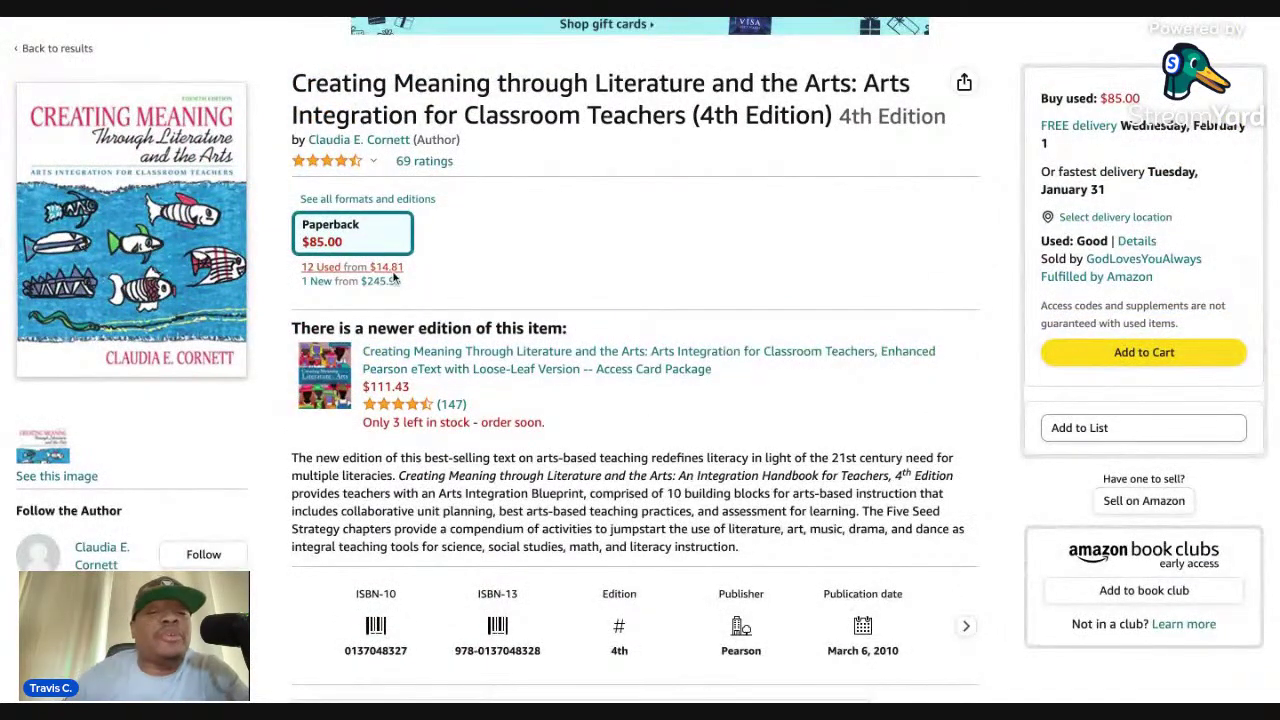
Compare the paperback's used and new offers with the Buy Box Used prices, sales rank and used offer count in early January.
{"action": "scroll", "coordinate": [395, 279], "scroll_direction": "down", "scroll_amount": 3}
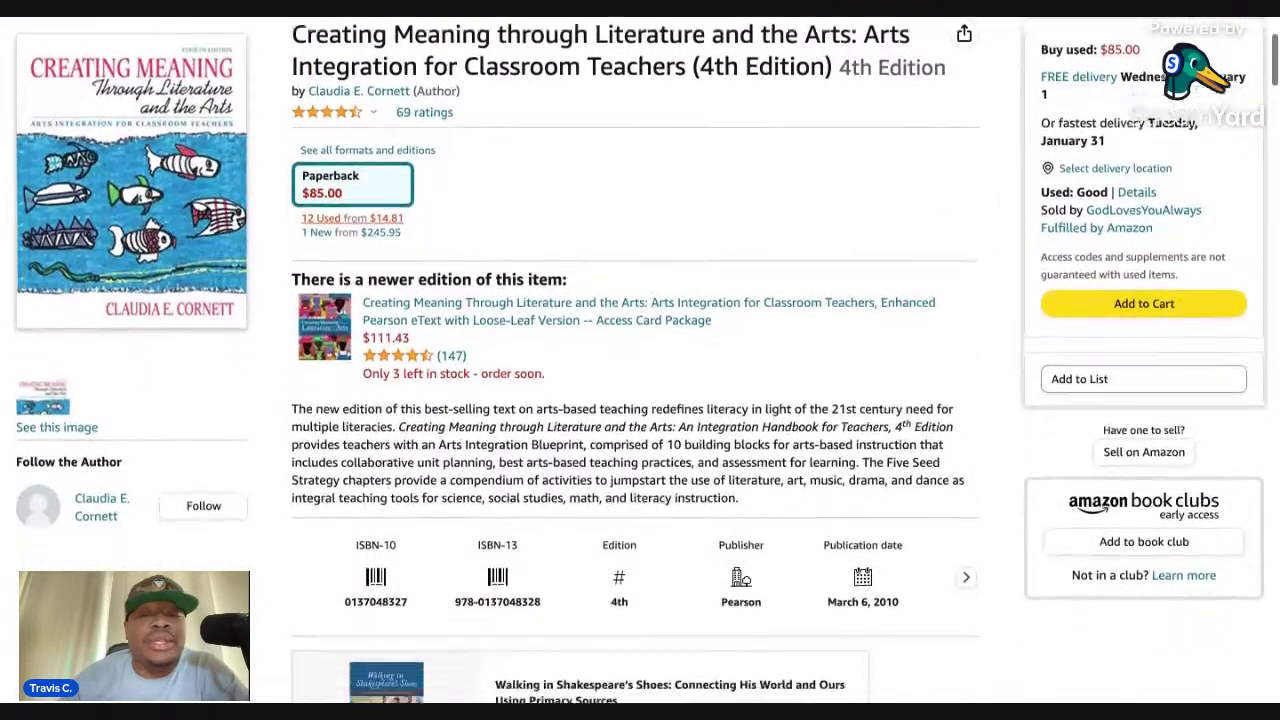
{"action": "scroll", "coordinate": [640, 360], "scroll_direction": "down", "scroll_amount": 3}
{"action": "scroll", "coordinate": [640, 360], "scroll_direction": "up", "scroll_amount": 2}
{"action": "scroll", "coordinate": [640, 360], "scroll_direction": "up", "scroll_amount": 4}
{"action": "scroll", "coordinate": [640, 360], "scroll_direction": "down", "scroll_amount": 8}
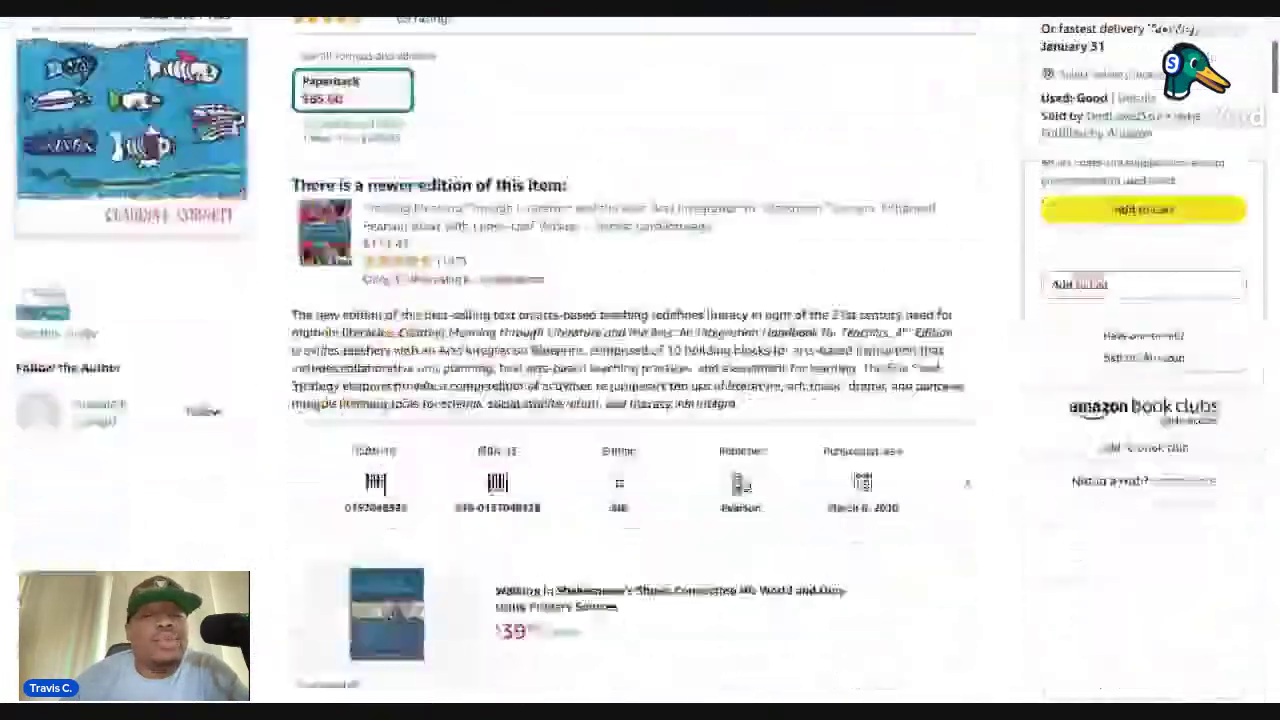
{"action": "scroll", "coordinate": [459, 420], "scroll_direction": "down", "scroll_amount": 2}
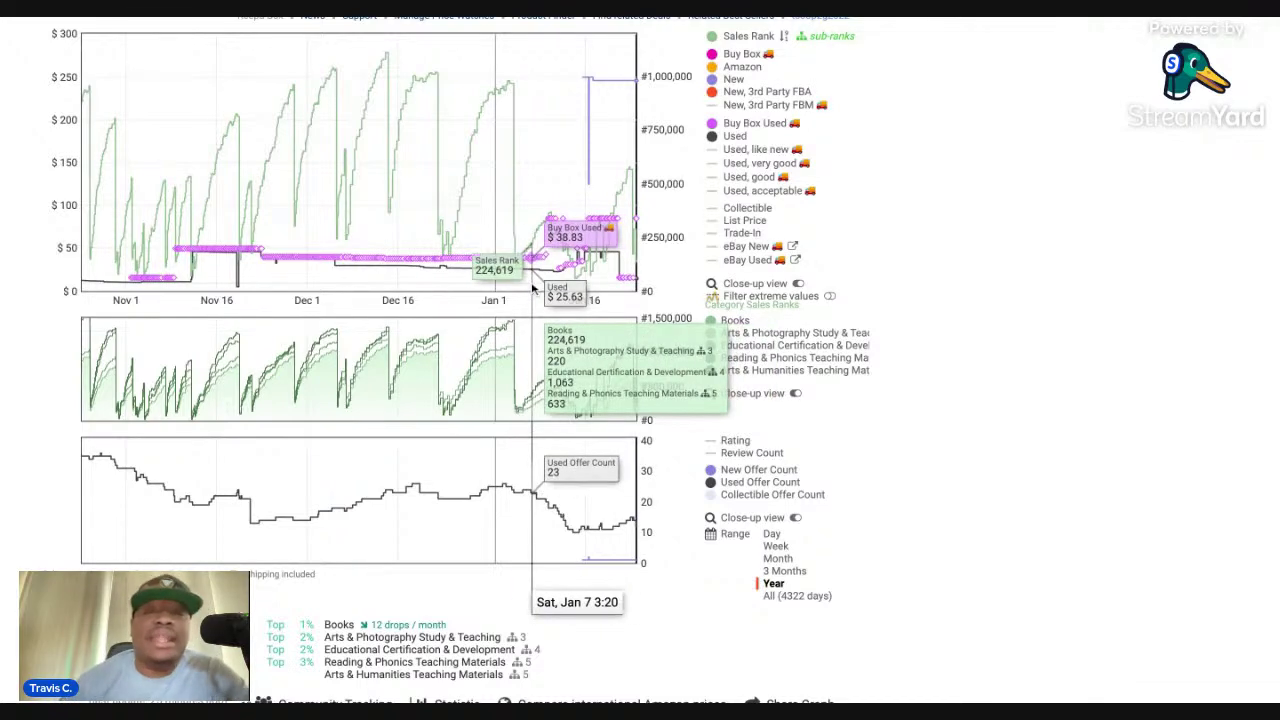
{"action": "scroll", "coordinate": [533, 289], "scroll_direction": "up", "scroll_amount": 2}
{"action": "scroll", "coordinate": [533, 289], "scroll_direction": "up", "scroll_amount": 5}
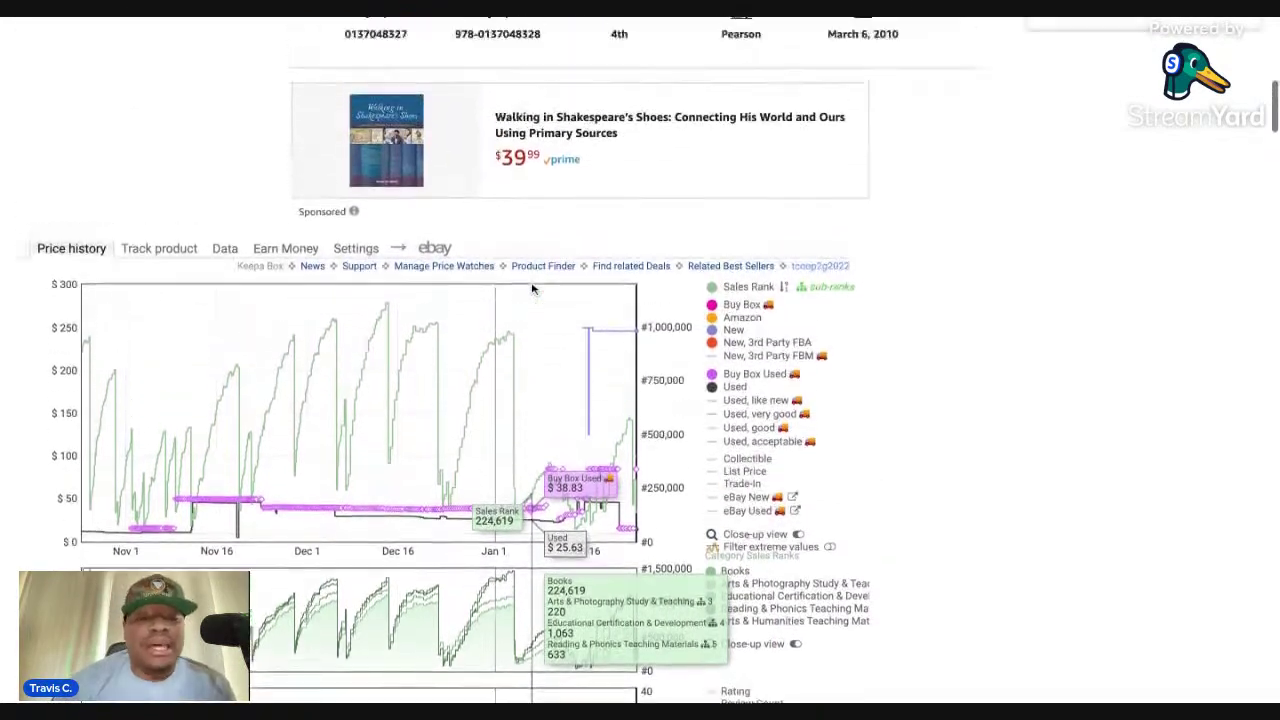
{"action": "scroll", "coordinate": [495, 420], "scroll_direction": "down", "scroll_amount": 3}
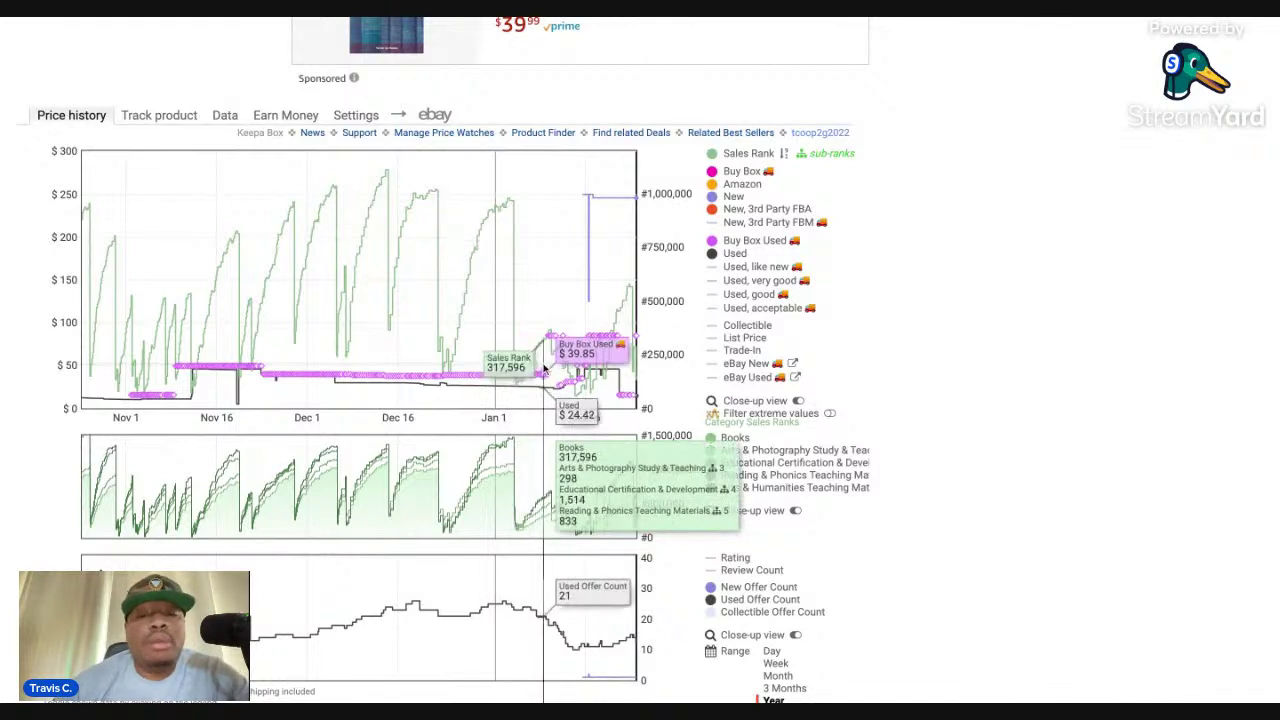
{"action": "scroll", "coordinate": [540, 380], "scroll_direction": "down", "scroll_amount": 1}
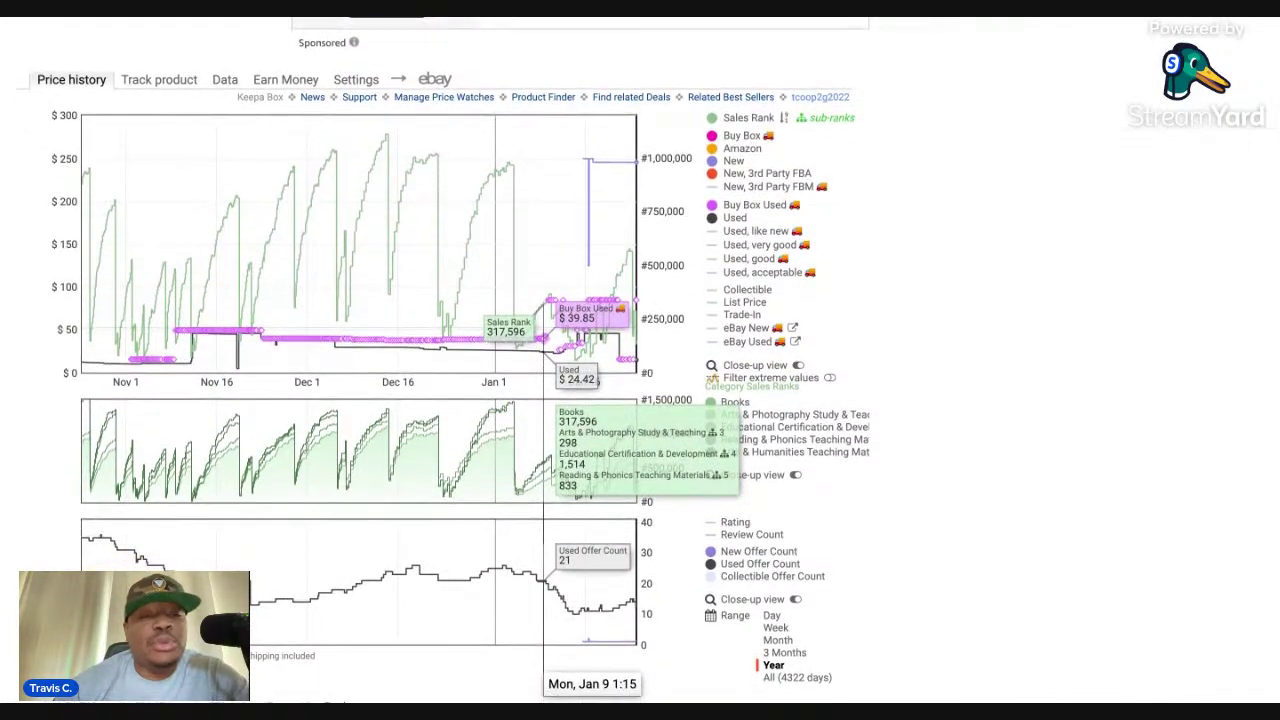
{"action": "scroll", "coordinate": [545, 380], "scroll_direction": "down", "scroll_amount": 1}
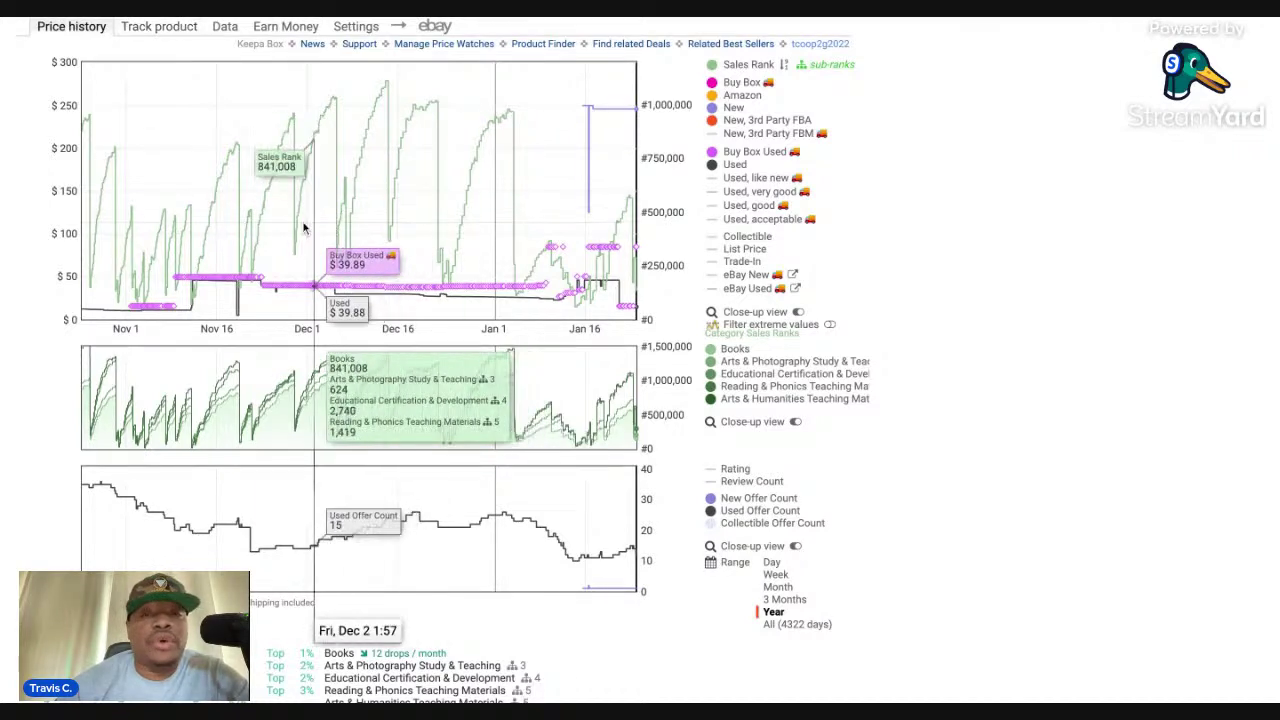
Examine the Buy Box Used price and sales rank drops from November through December, and highlight the Used price line on the chart.
{"action": "scroll", "coordinate": [165, 247], "scroll_direction": "up", "scroll_amount": 1}
{"action": "scroll", "coordinate": [165, 247], "scroll_direction": "up", "scroll_amount": 1}
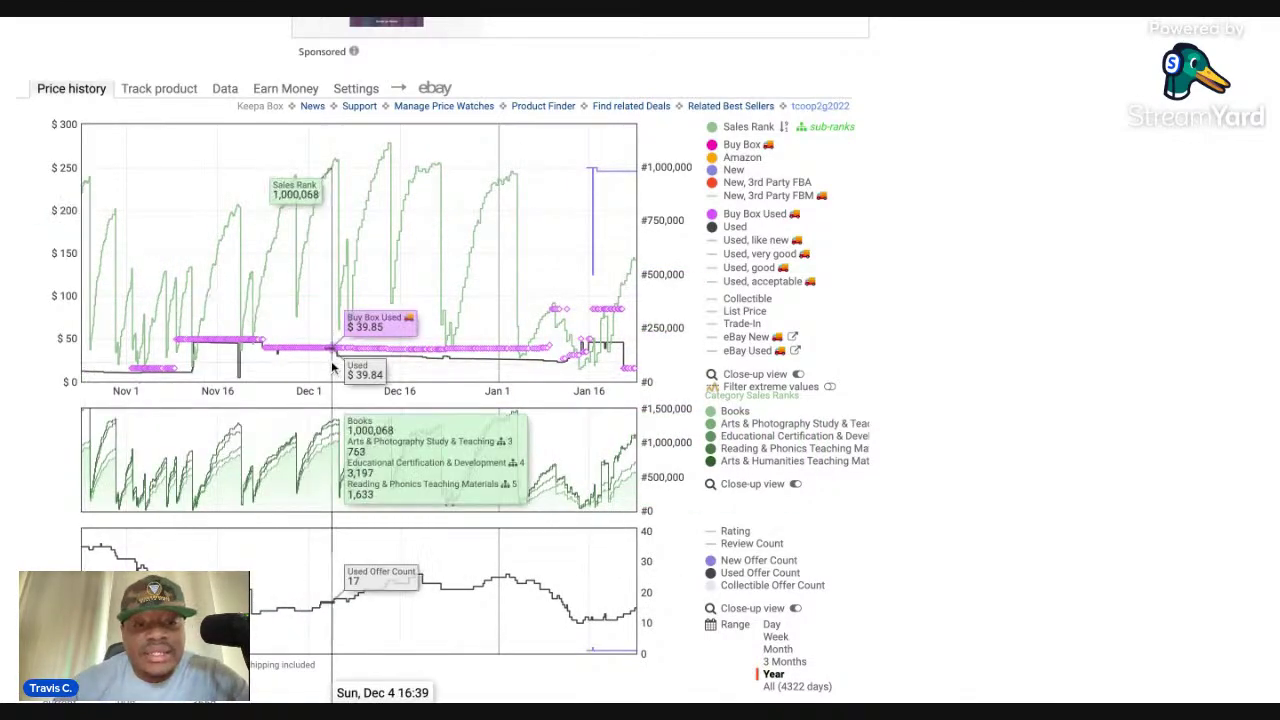
{"action": "scroll", "coordinate": [345, 362], "scroll_direction": "down", "scroll_amount": 2}
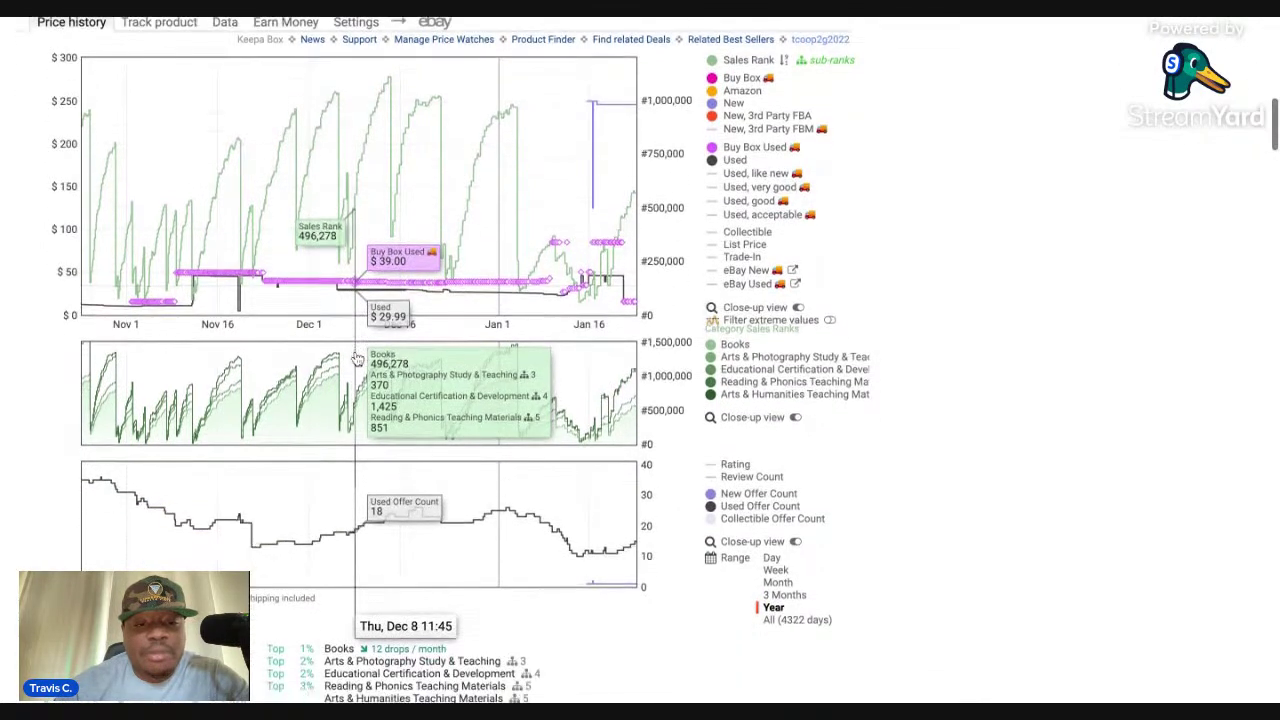
{"action": "scroll", "coordinate": [357, 358], "scroll_direction": "down", "scroll_amount": 2}
{"action": "scroll", "coordinate": [357, 358], "scroll_direction": "up", "scroll_amount": 1}
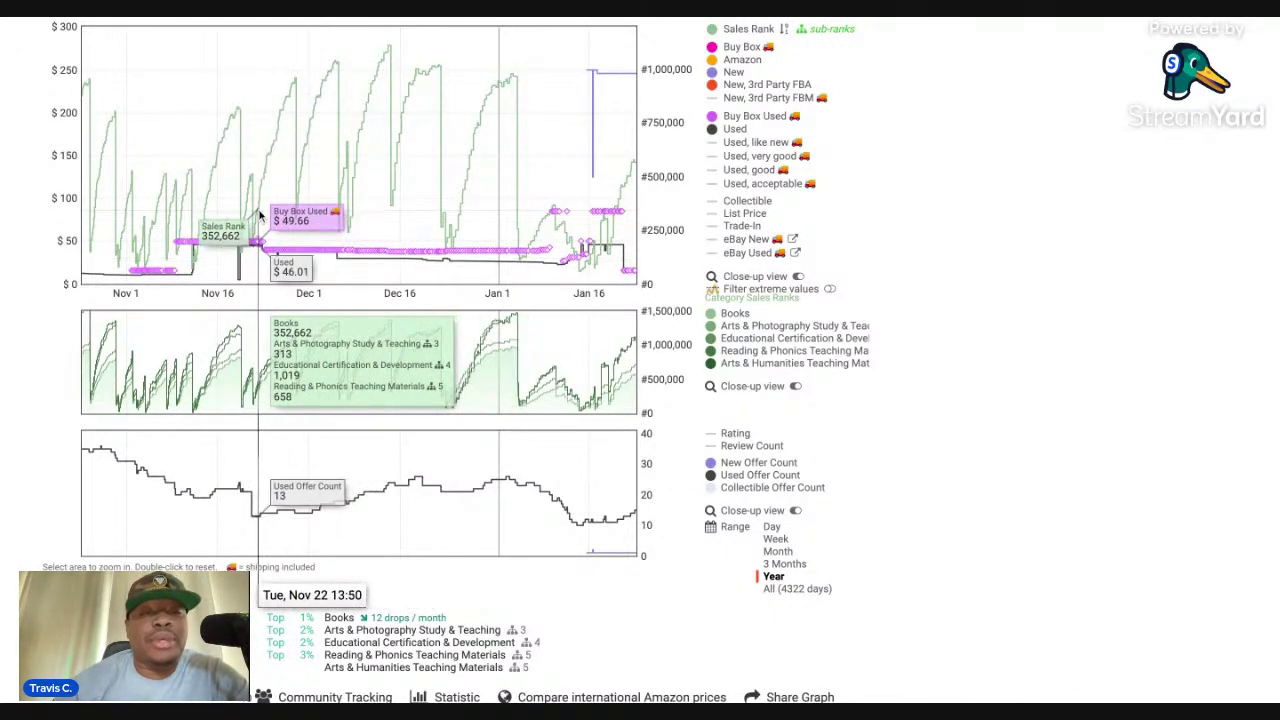
{"action": "scroll", "coordinate": [99, 200], "scroll_direction": "up", "scroll_amount": 4}
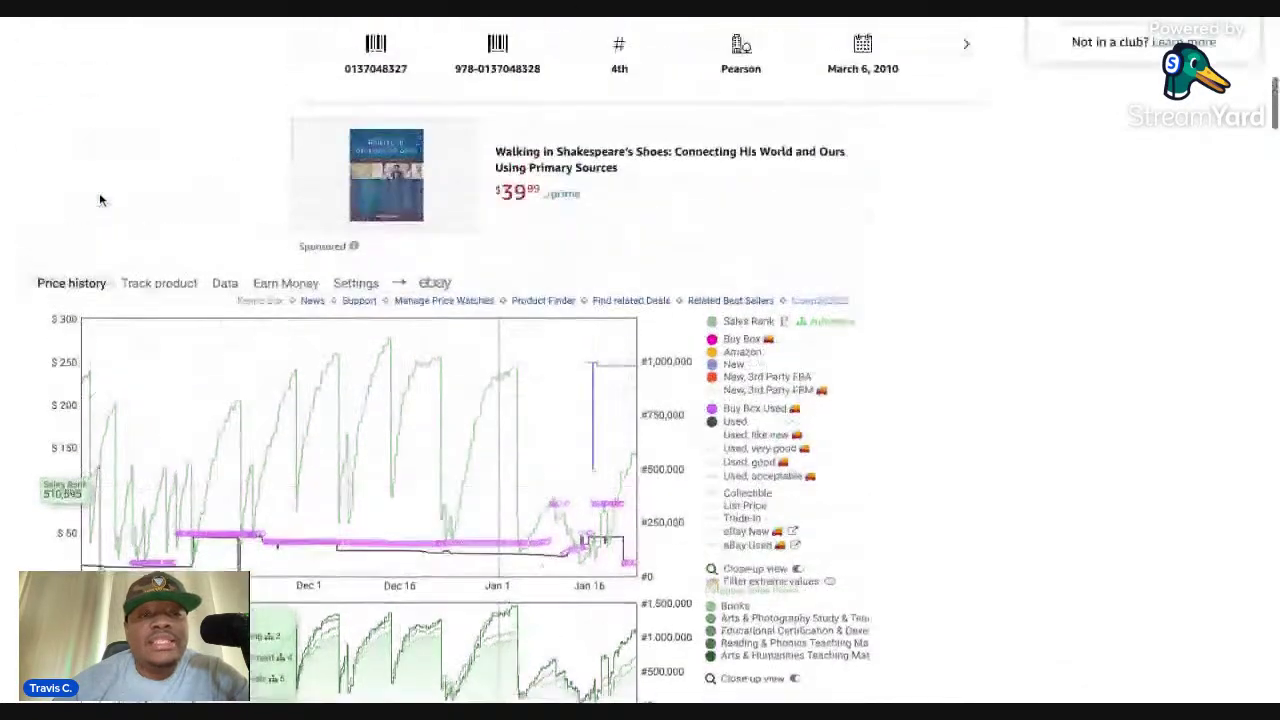
{"action": "scroll", "coordinate": [99, 200], "scroll_direction": "down", "scroll_amount": 4}
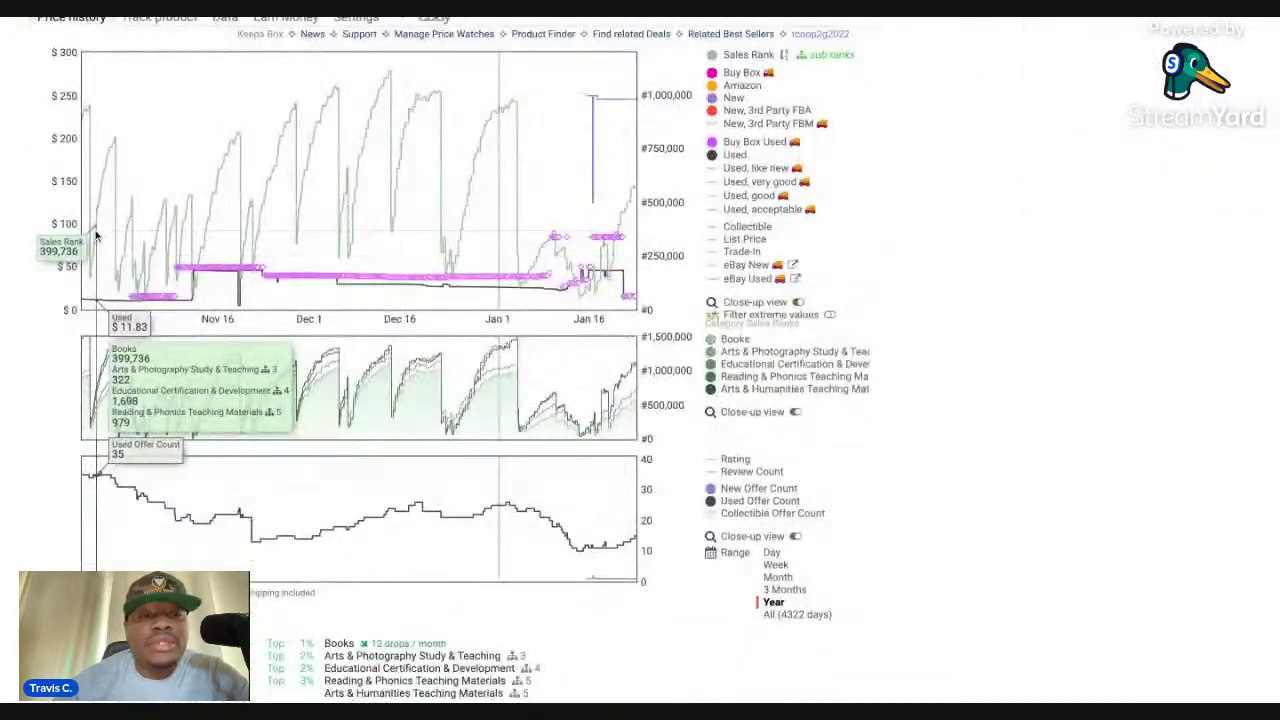
{"action": "mouse_move", "coordinate": [708, 150]}
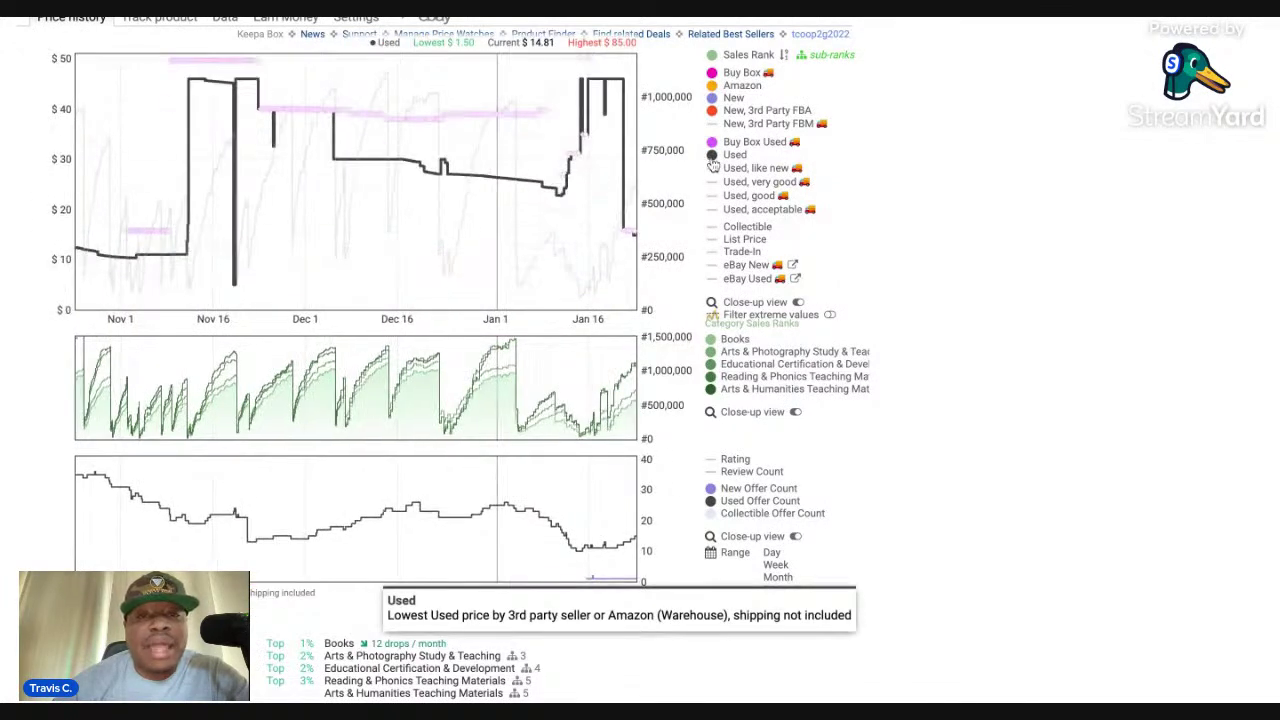
Open the book's Keepa tracking options and stop tracking this product.
{"action": "scroll", "coordinate": [712, 165], "scroll_direction": "up", "scroll_amount": 1}
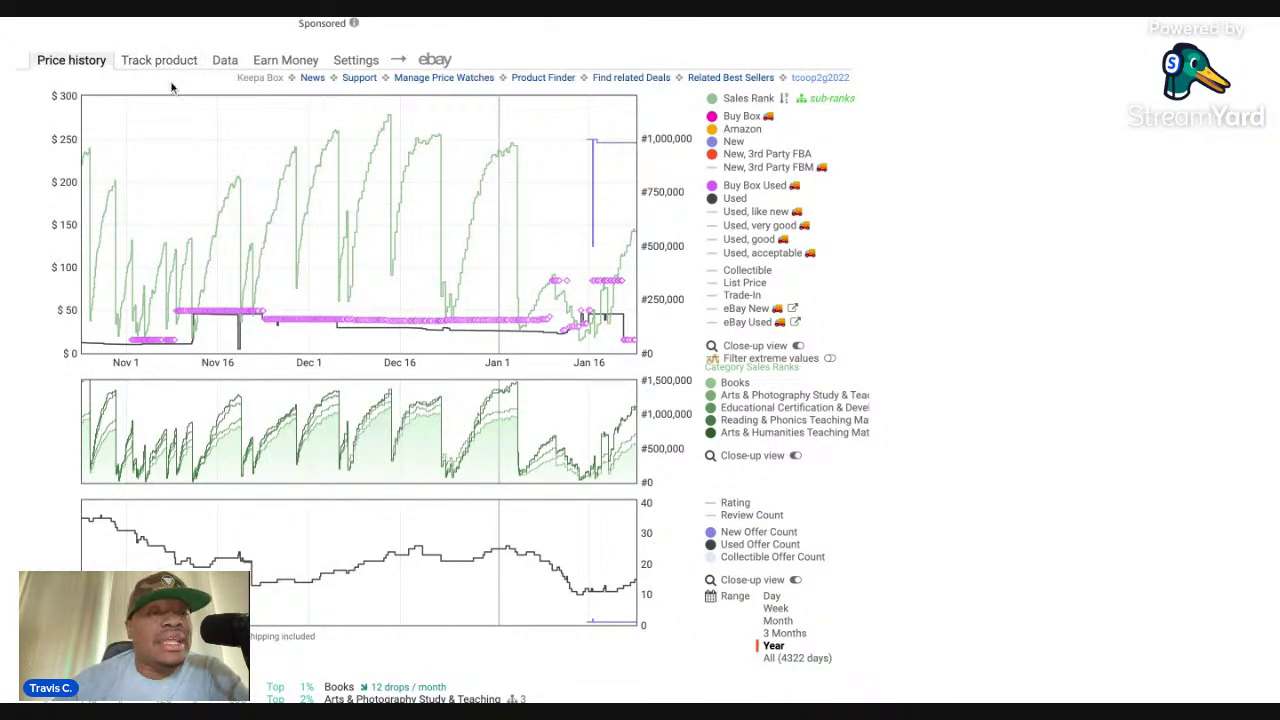
{"action": "scroll", "coordinate": [168, 90], "scroll_direction": "up", "scroll_amount": 1}
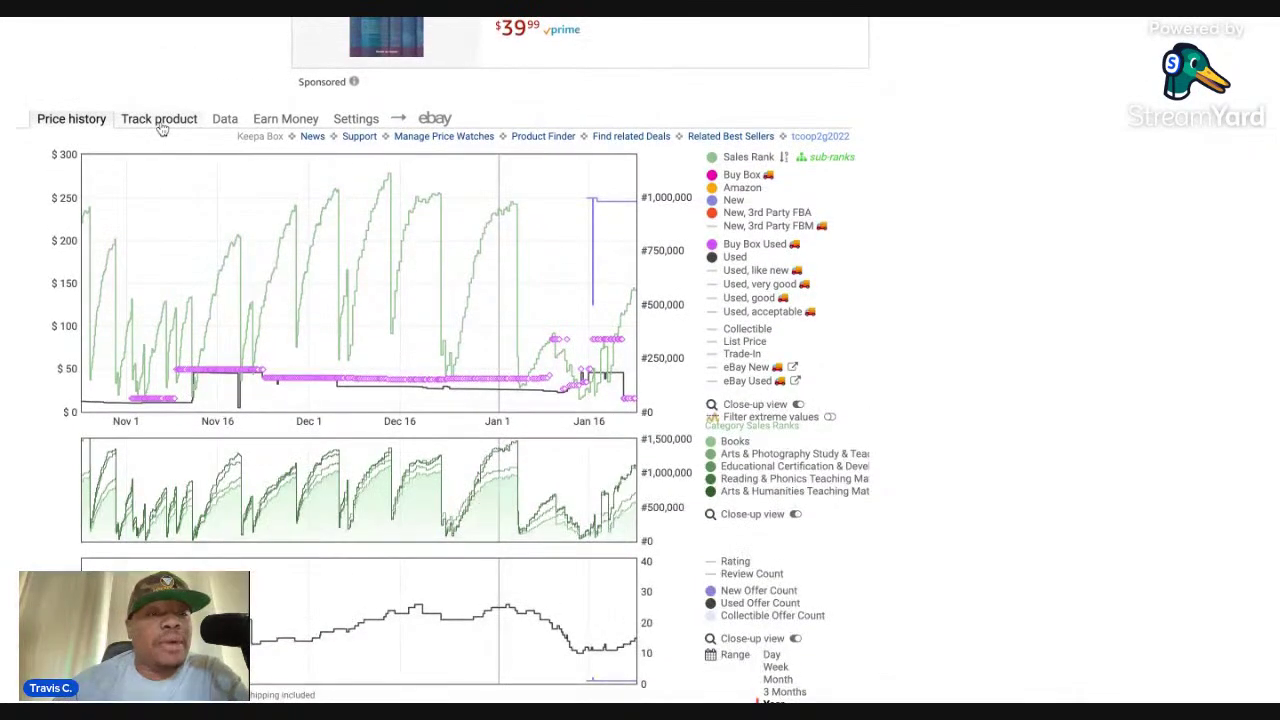
{"action": "left_click", "coordinate": [159, 119]}
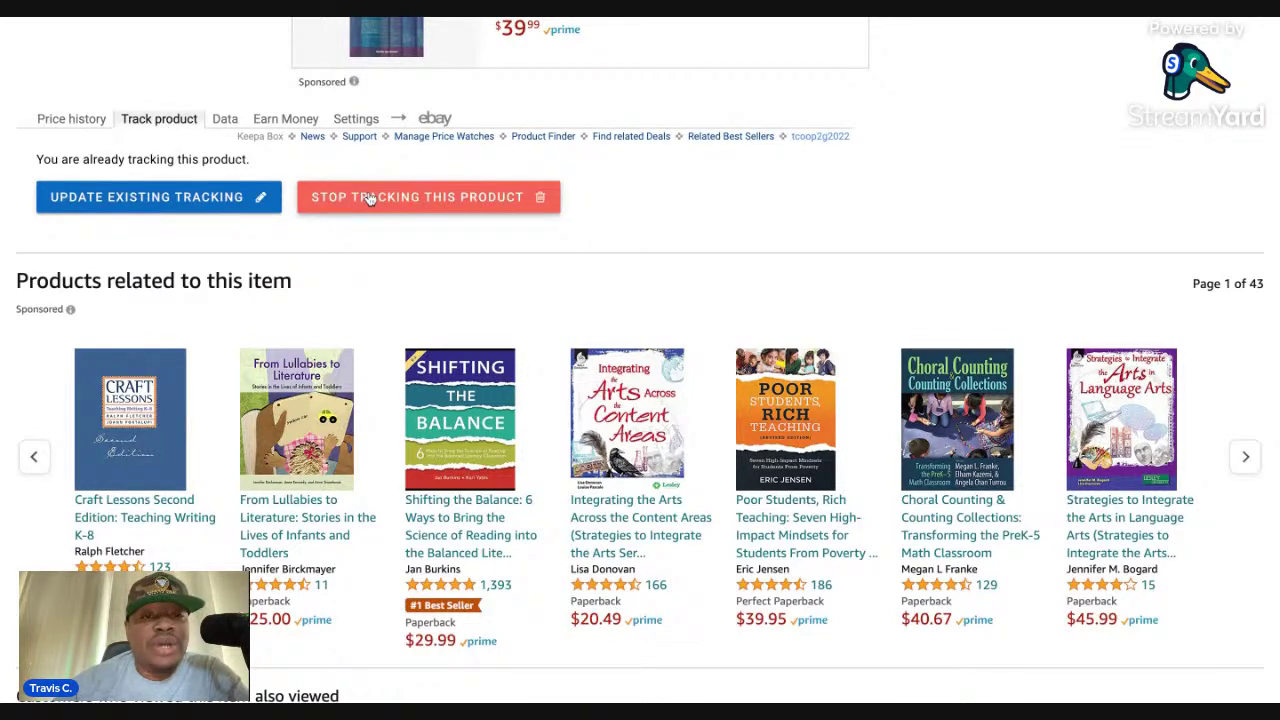
{"action": "left_click", "coordinate": [428, 197]}
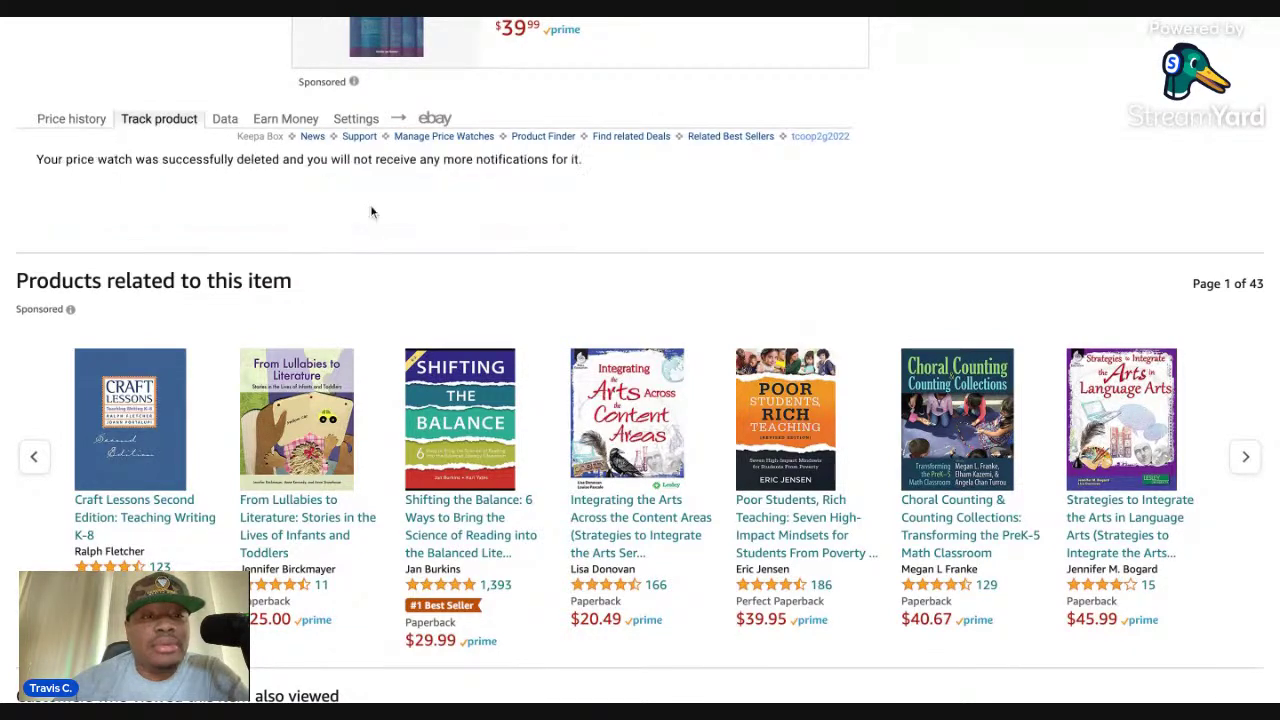
Reload the book's Keepa tracking form and set the Used price alert to $30.00 or less.
{"action": "left_click", "coordinate": [88, 119]}
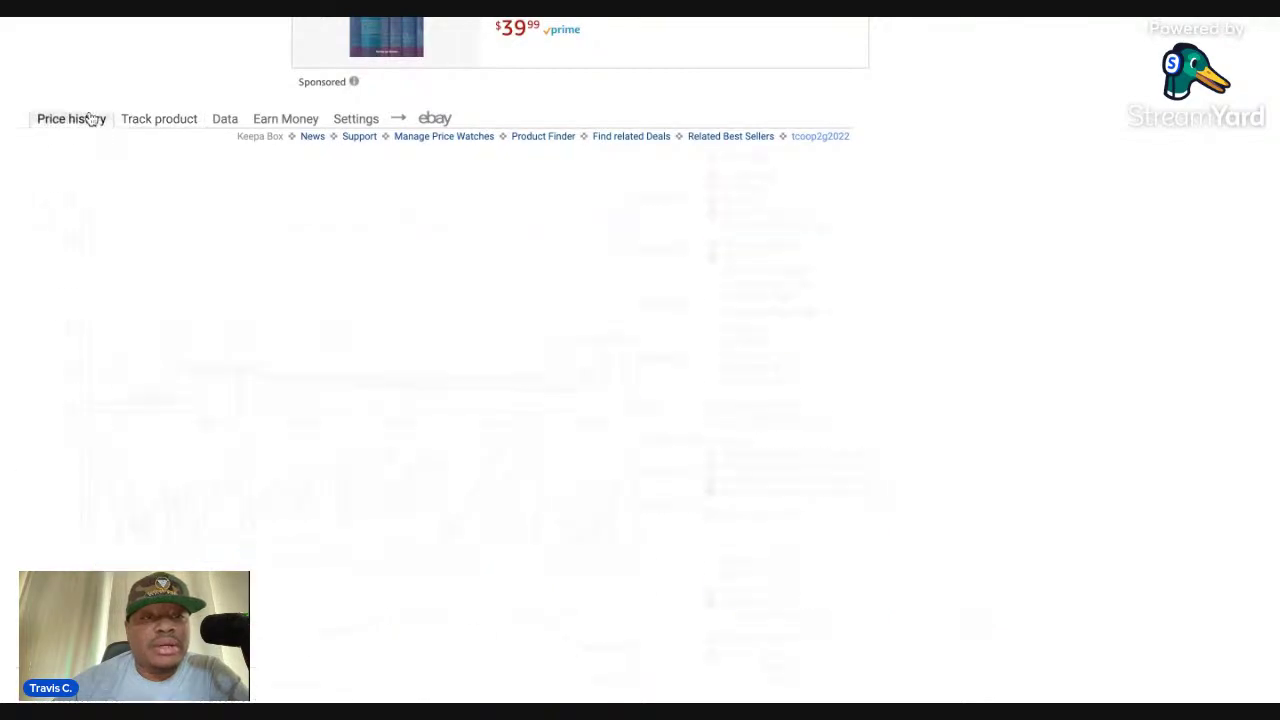
{"action": "left_click", "coordinate": [160, 119]}
{"action": "scroll", "coordinate": [363, 267], "scroll_direction": "up", "scroll_amount": 2}
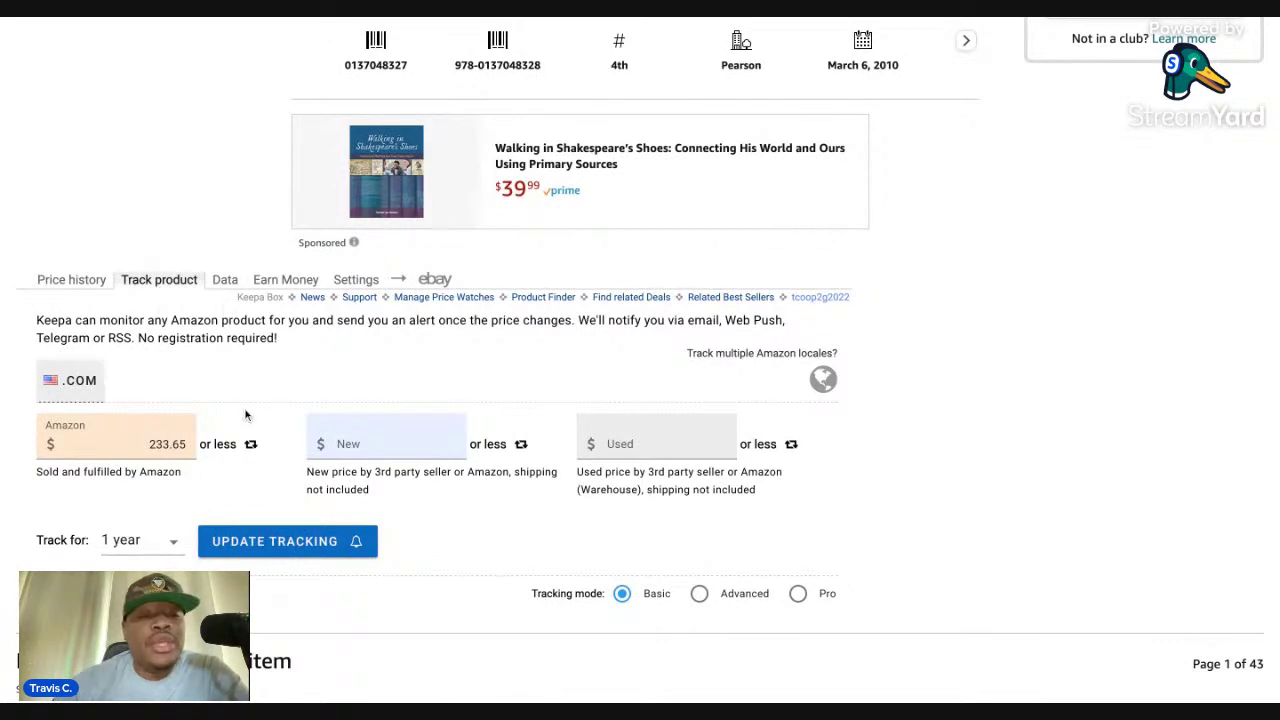
{"action": "scroll", "coordinate": [246, 411], "scroll_direction": "down", "scroll_amount": 1}
{"action": "scroll", "coordinate": [246, 411], "scroll_direction": "up", "scroll_amount": 2}
{"action": "scroll", "coordinate": [246, 415], "scroll_direction": "up", "scroll_amount": 1}
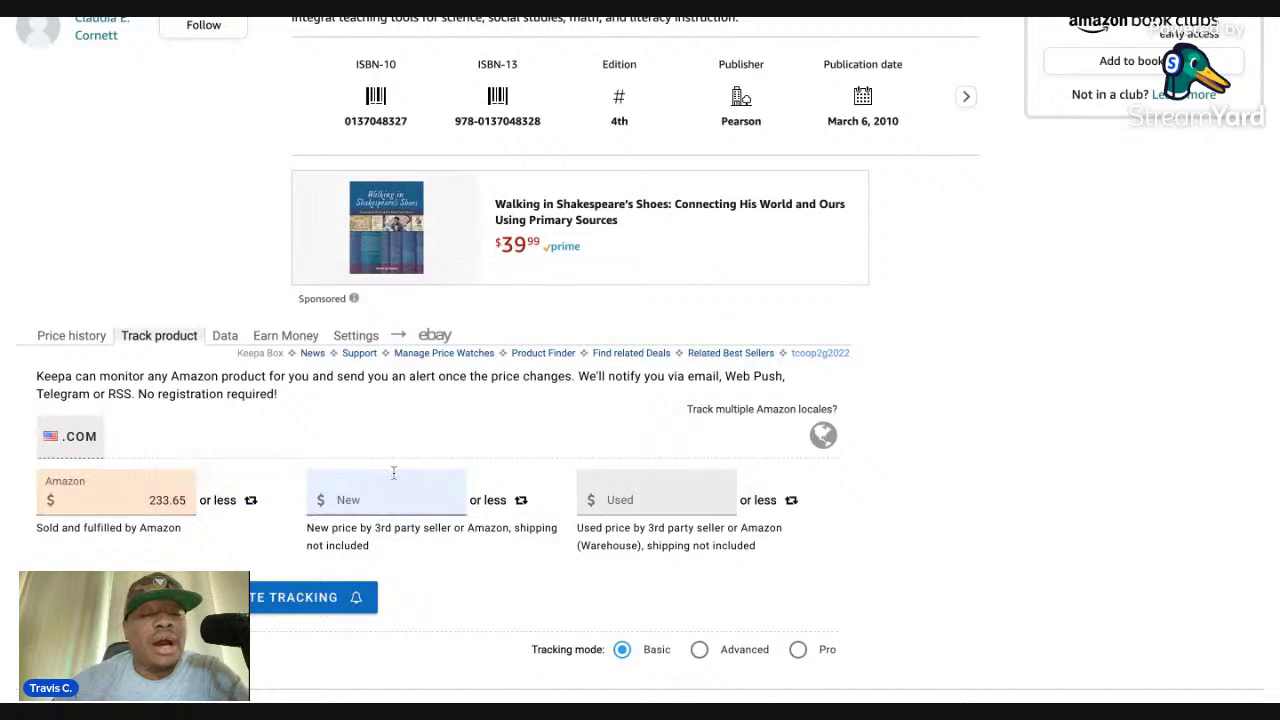
{"action": "left_click", "coordinate": [651, 497]}
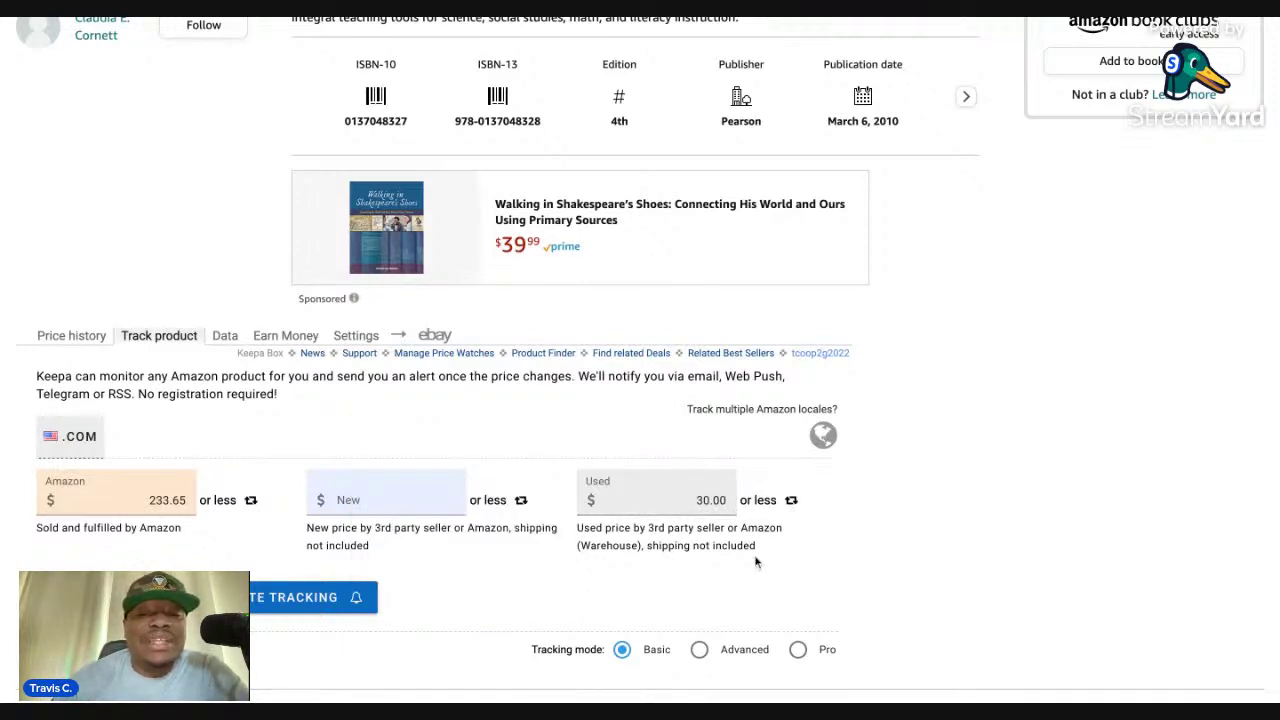
Set the tracking duration to 10 years and submit the book's price tracking.
{"action": "scroll", "coordinate": [391, 634], "scroll_direction": "down", "scroll_amount": 1}
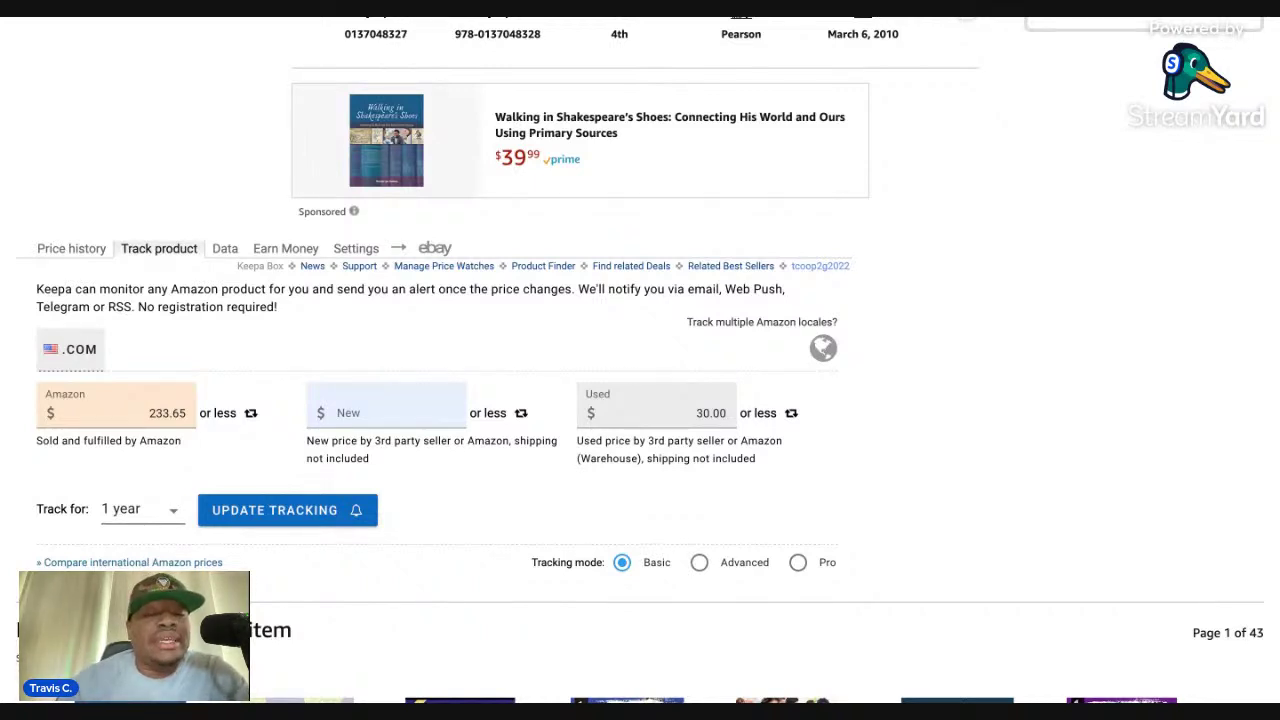
{"action": "left_click", "coordinate": [262, 481]}
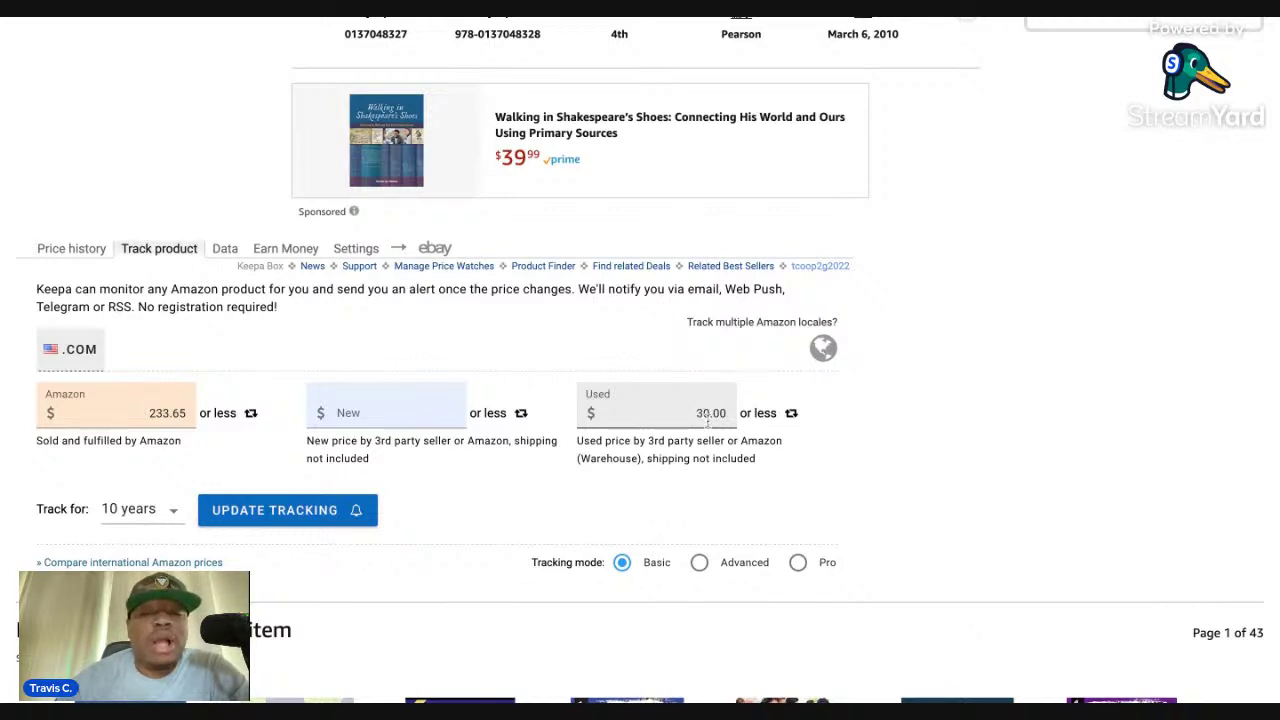
{"action": "left_click", "coordinate": [333, 513]}
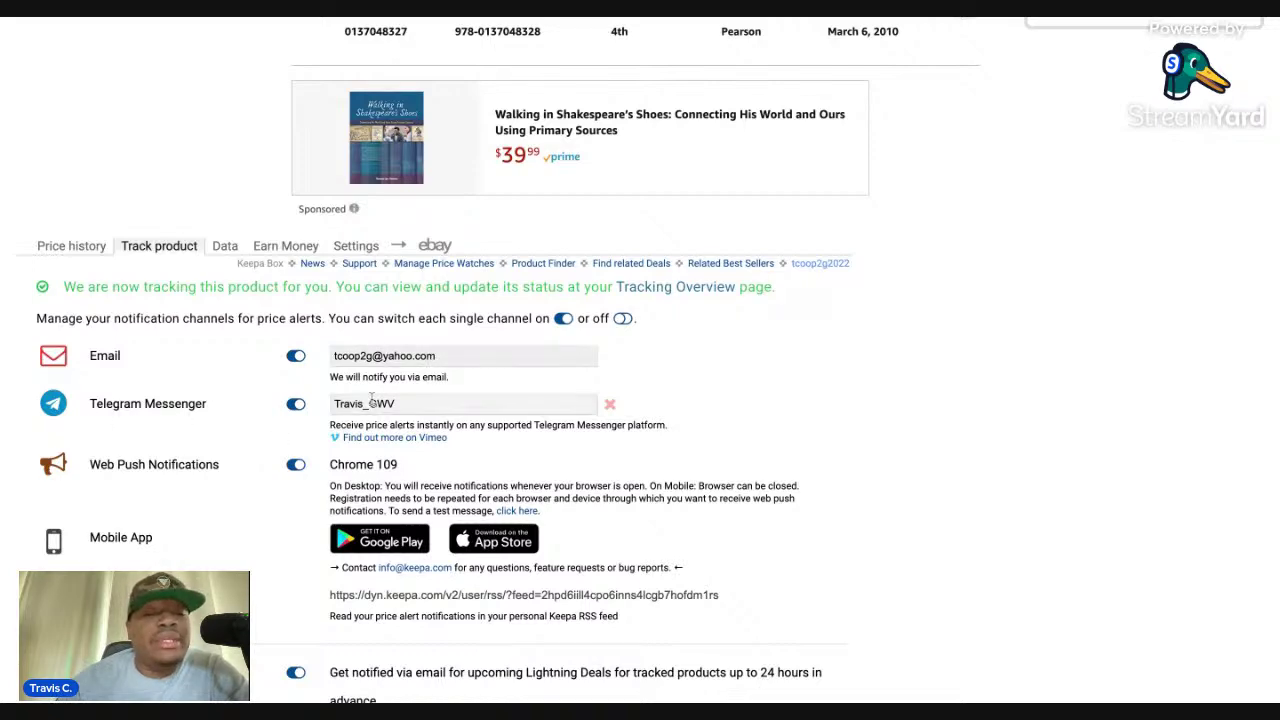
Review the notification channels for price alerts, and recheck the paperback's used and new offers on the listing.
{"action": "scroll", "coordinate": [428, 410], "scroll_direction": "down", "scroll_amount": 1}
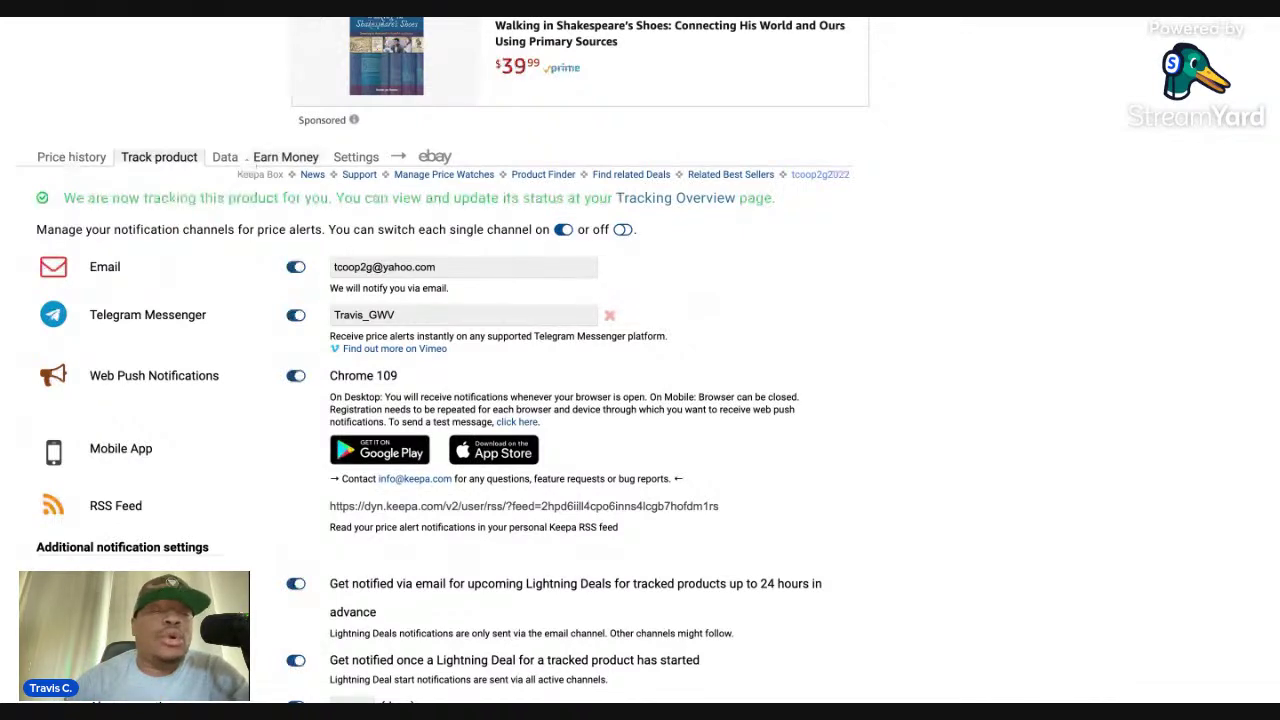
{"action": "scroll", "coordinate": [279, 151], "scroll_direction": "up", "scroll_amount": 2}
{"action": "scroll", "coordinate": [279, 151], "scroll_direction": "up", "scroll_amount": 4}
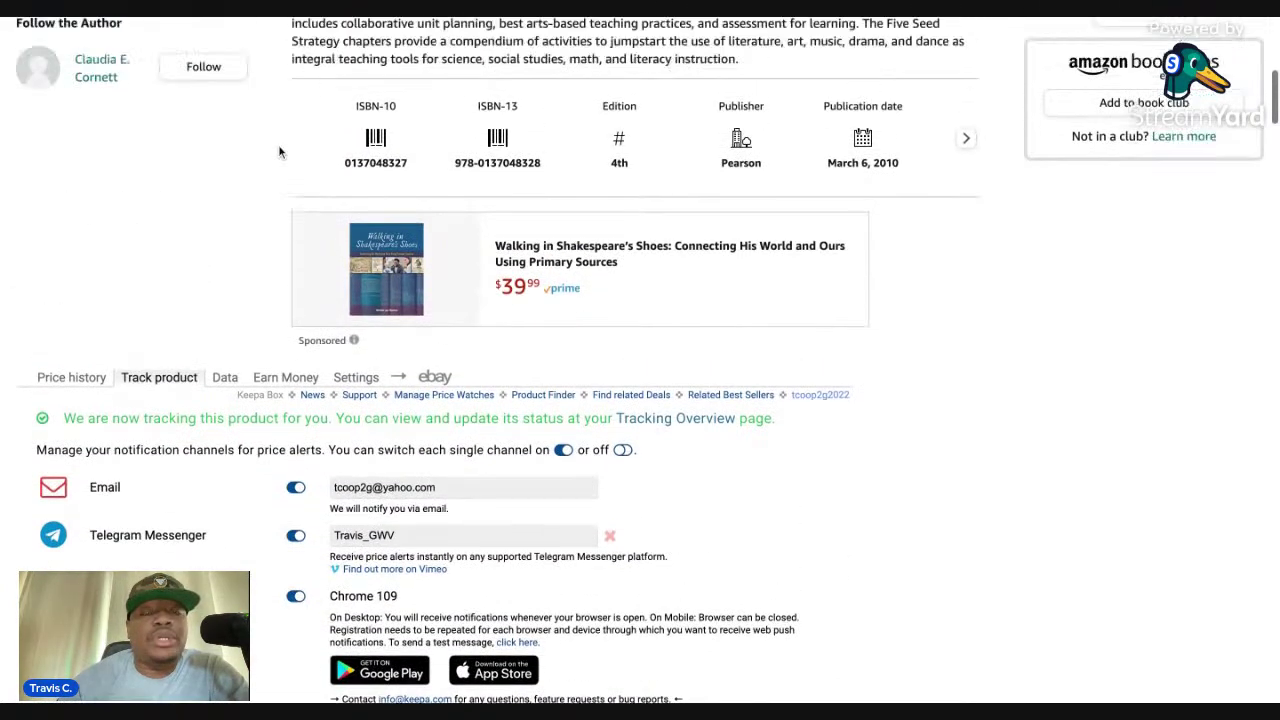
{"action": "scroll", "coordinate": [278, 144], "scroll_direction": "up", "scroll_amount": 5}
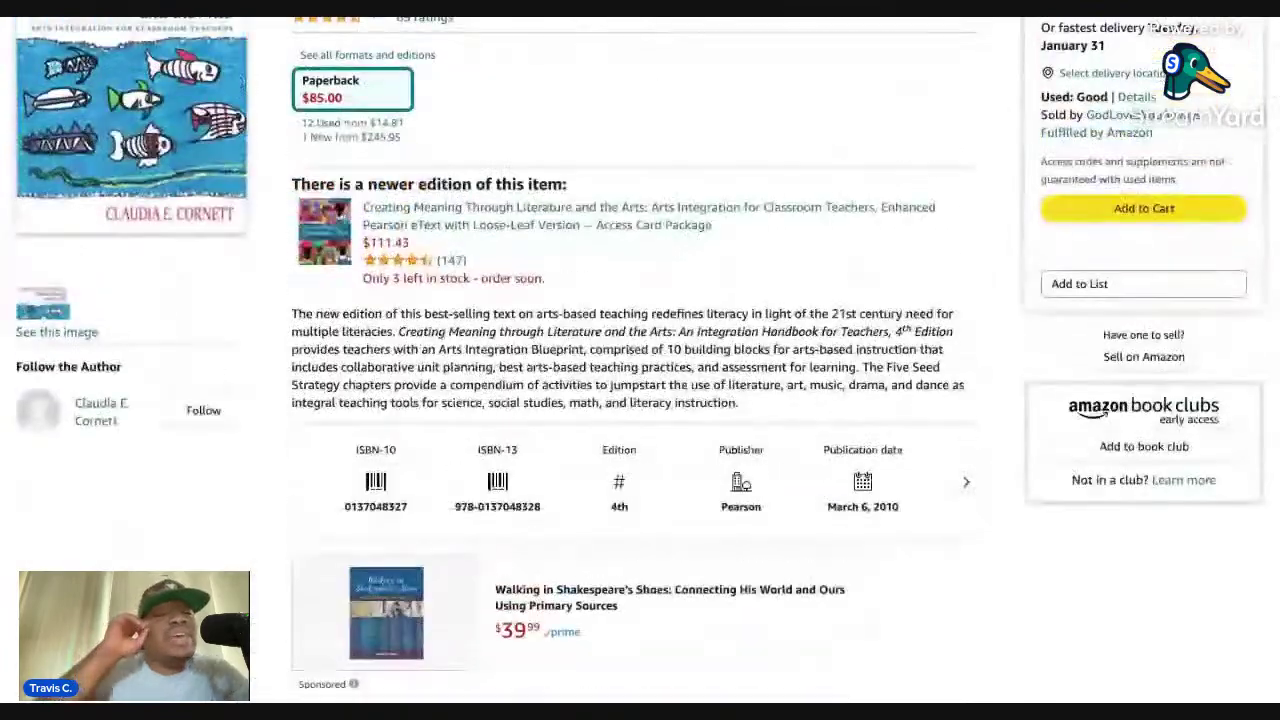
{"action": "mouse_move", "coordinate": [343, 236]}
{"action": "scroll", "coordinate": [512, 353], "scroll_direction": "down", "scroll_amount": 3}
{"action": "scroll", "coordinate": [512, 353], "scroll_direction": "down", "scroll_amount": 2}
{"action": "scroll", "coordinate": [512, 353], "scroll_direction": "up", "scroll_amount": 2}
{"action": "scroll", "coordinate": [512, 353], "scroll_direction": "down", "scroll_amount": 4}
{"action": "scroll", "coordinate": [512, 353], "scroll_direction": "down", "scroll_amount": 1}
{"action": "scroll", "coordinate": [512, 353], "scroll_direction": "up", "scroll_amount": 8}
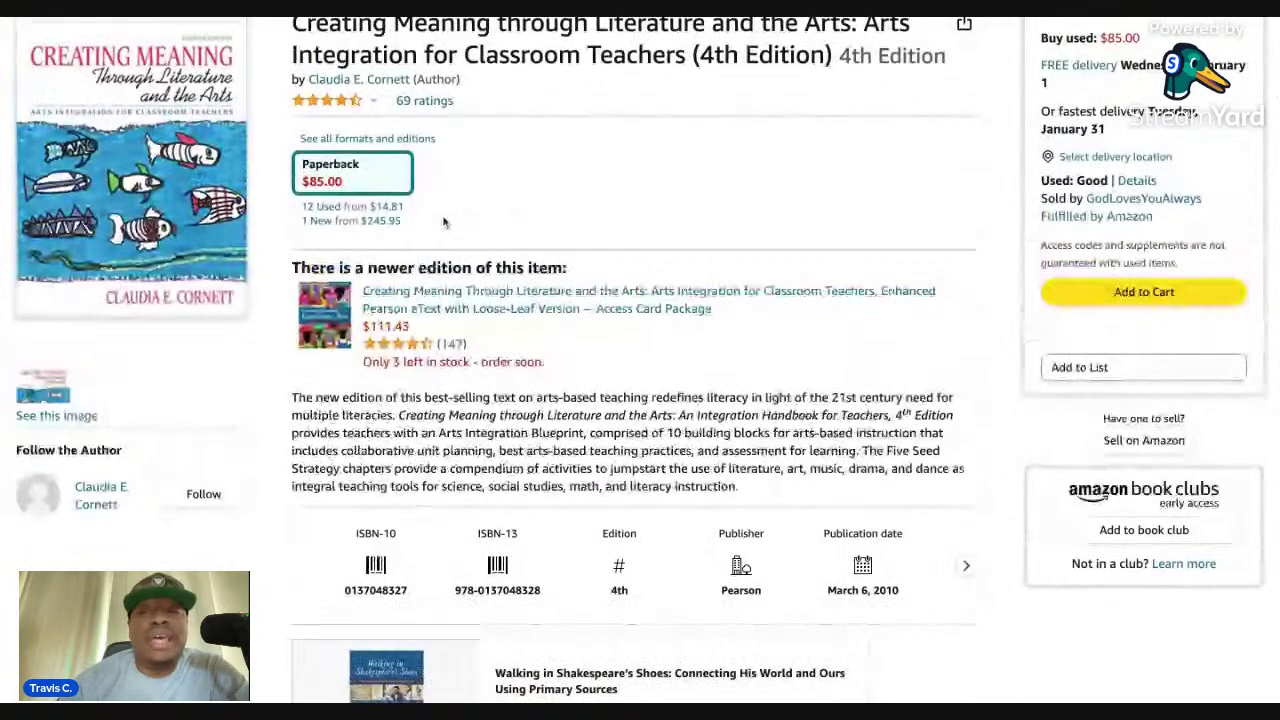
{"action": "scroll", "coordinate": [444, 218], "scroll_direction": "up", "scroll_amount": 1}
{"action": "scroll", "coordinate": [441, 238], "scroll_direction": "down", "scroll_amount": 1}
Reopen the book's price history chart and examine the Buy Box Used prices and sales rank during January.
{"action": "scroll", "coordinate": [441, 238], "scroll_direction": "down", "scroll_amount": 7}
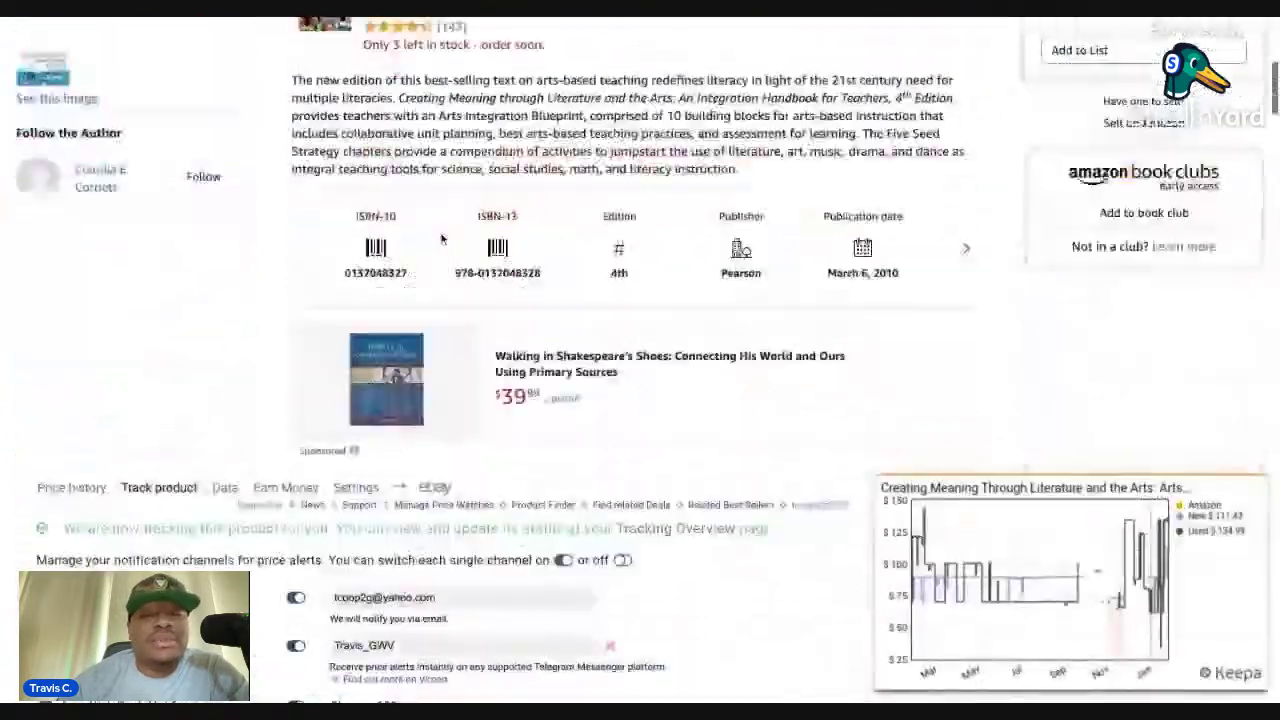
{"action": "left_click", "coordinate": [80, 133]}
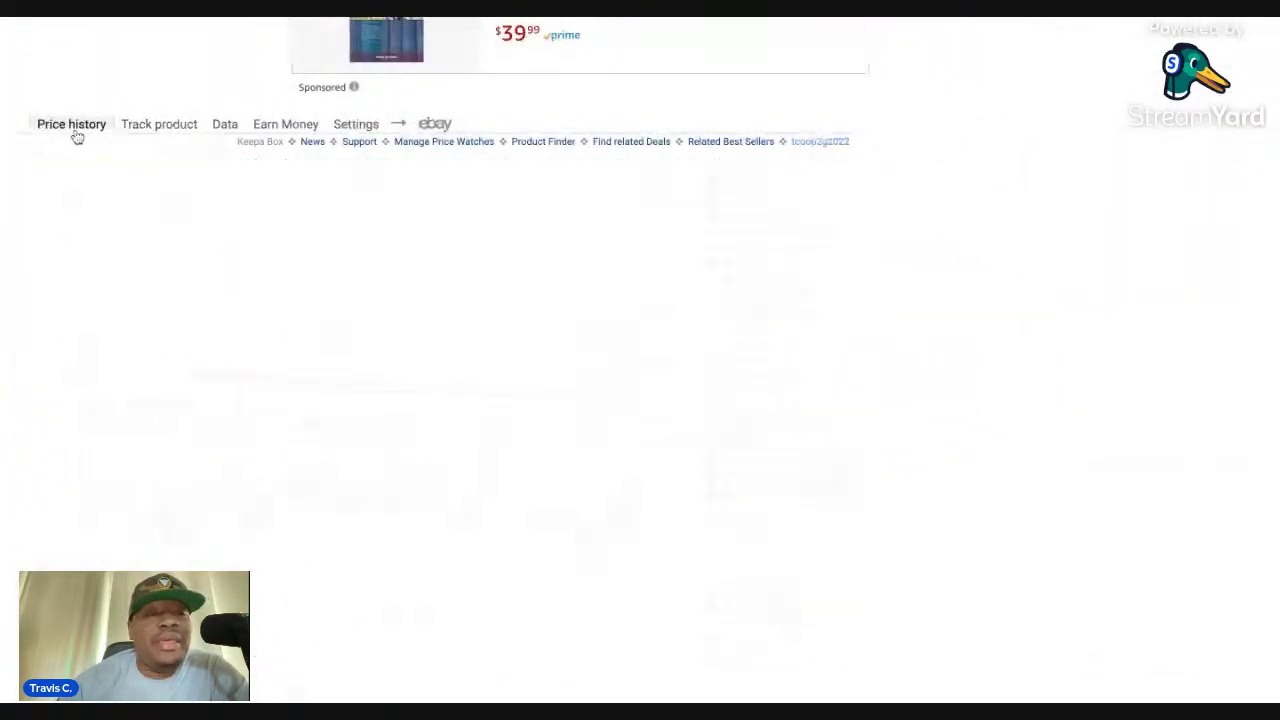
{"action": "scroll", "coordinate": [183, 305], "scroll_direction": "down", "scroll_amount": 1}
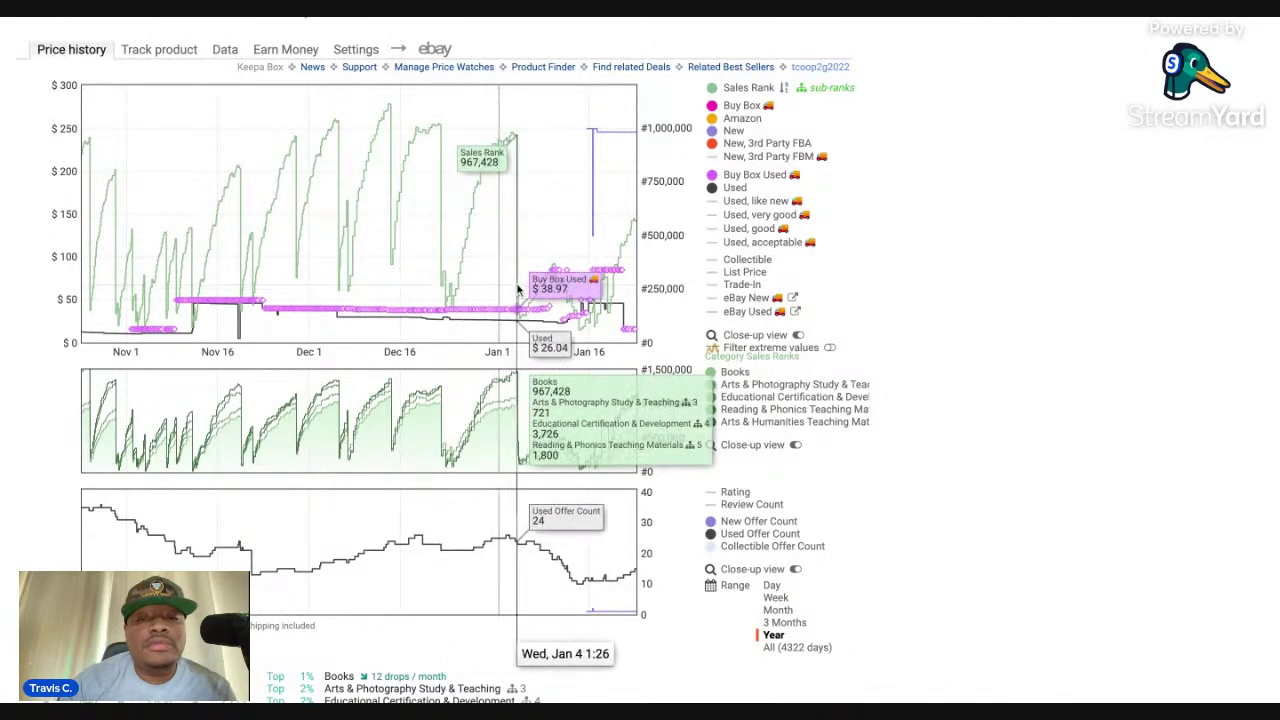
{"action": "scroll", "coordinate": [569, 290], "scroll_direction": "up", "scroll_amount": 1}
{"action": "scroll", "coordinate": [586, 300], "scroll_direction": "up", "scroll_amount": 1}
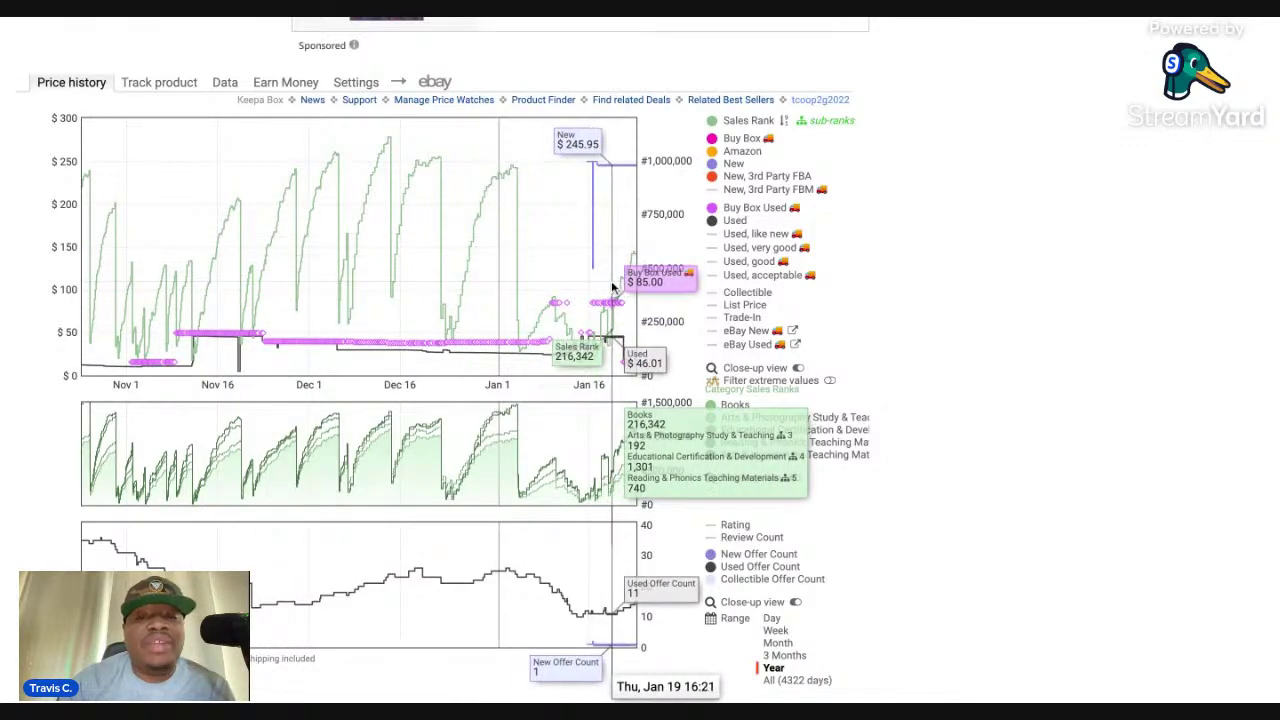
{"action": "scroll", "coordinate": [604, 316], "scroll_direction": "up", "scroll_amount": 5}
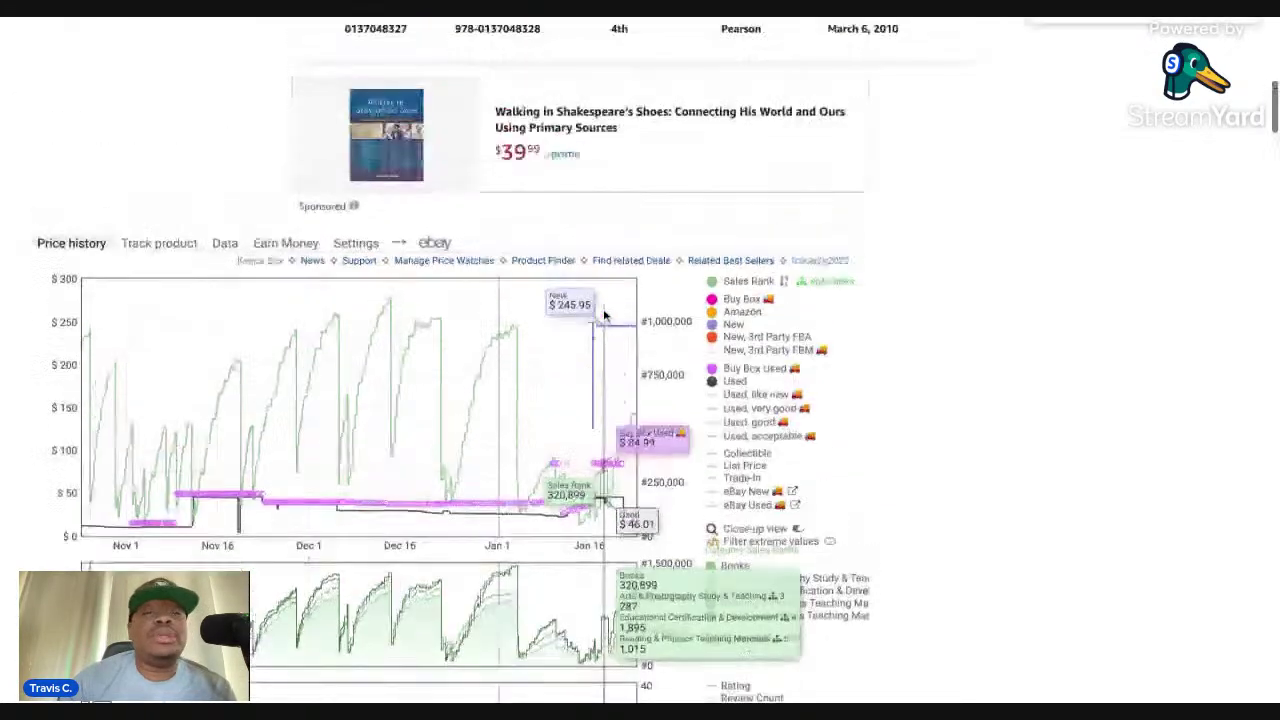
{"action": "scroll", "coordinate": [1090, 217], "scroll_direction": "up", "scroll_amount": 4}
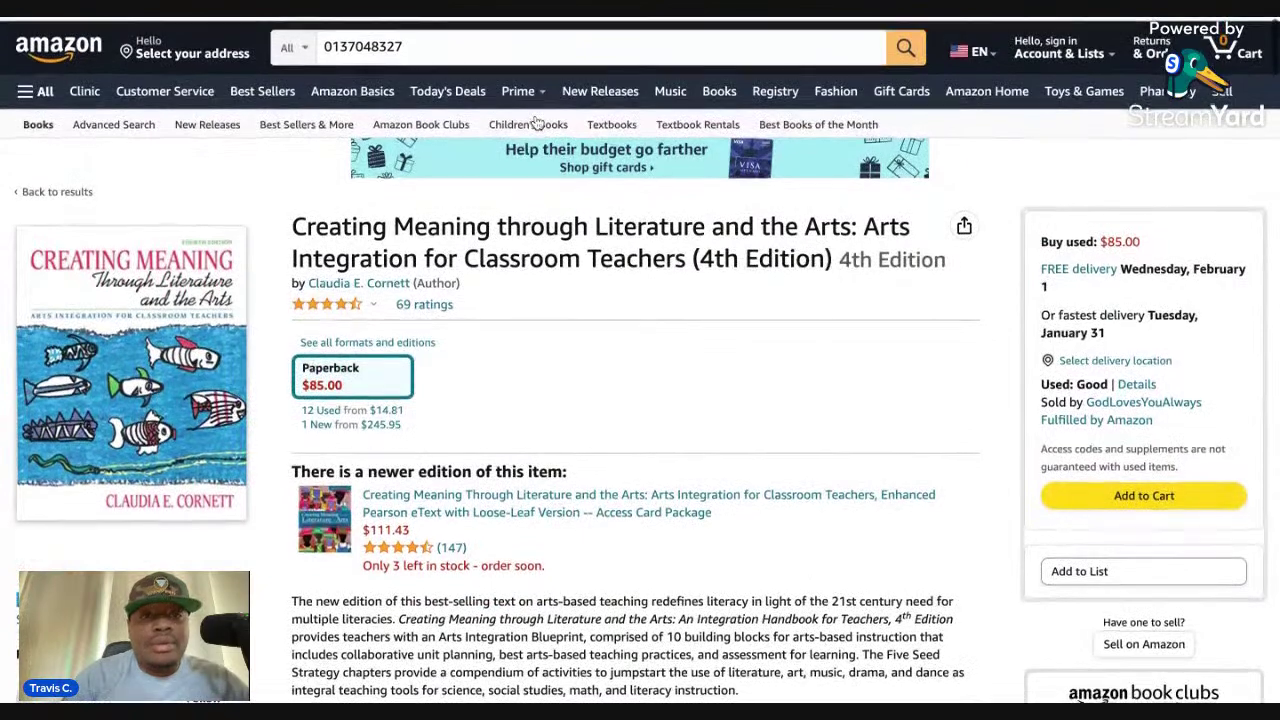
{"action": "left_click", "coordinate": [468, 44]}
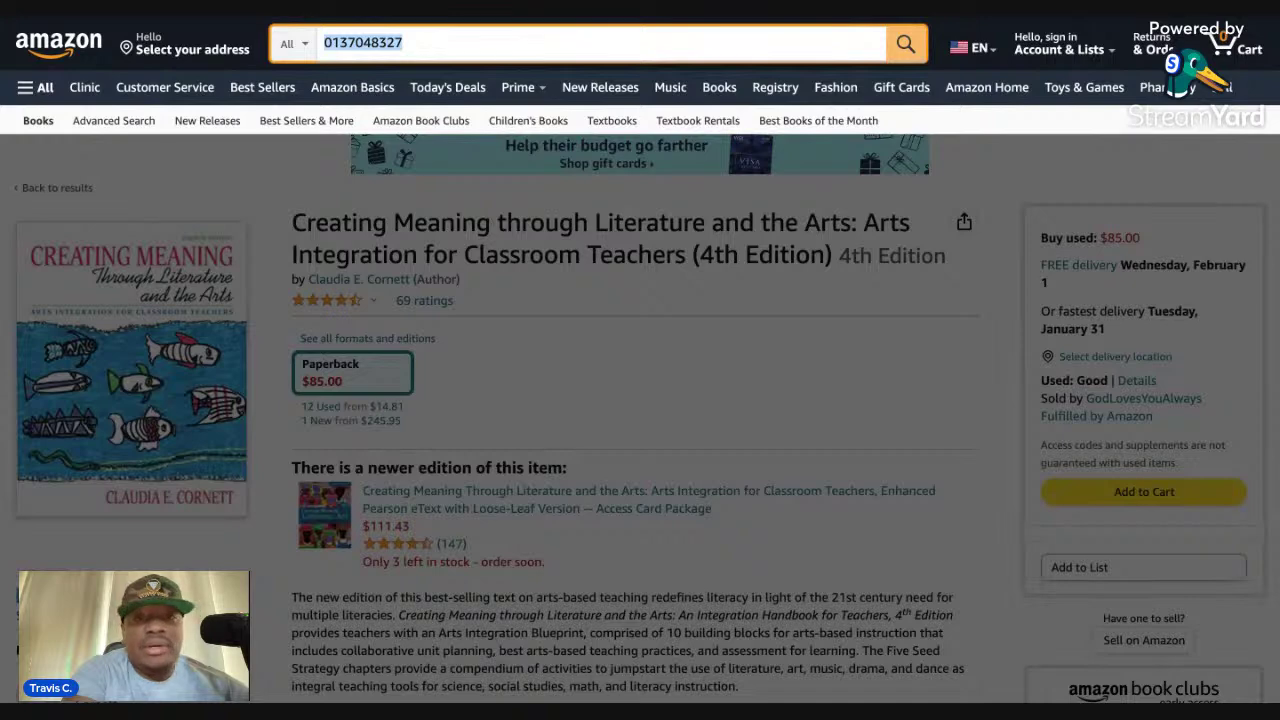
{"action": "type", "text": "144"}
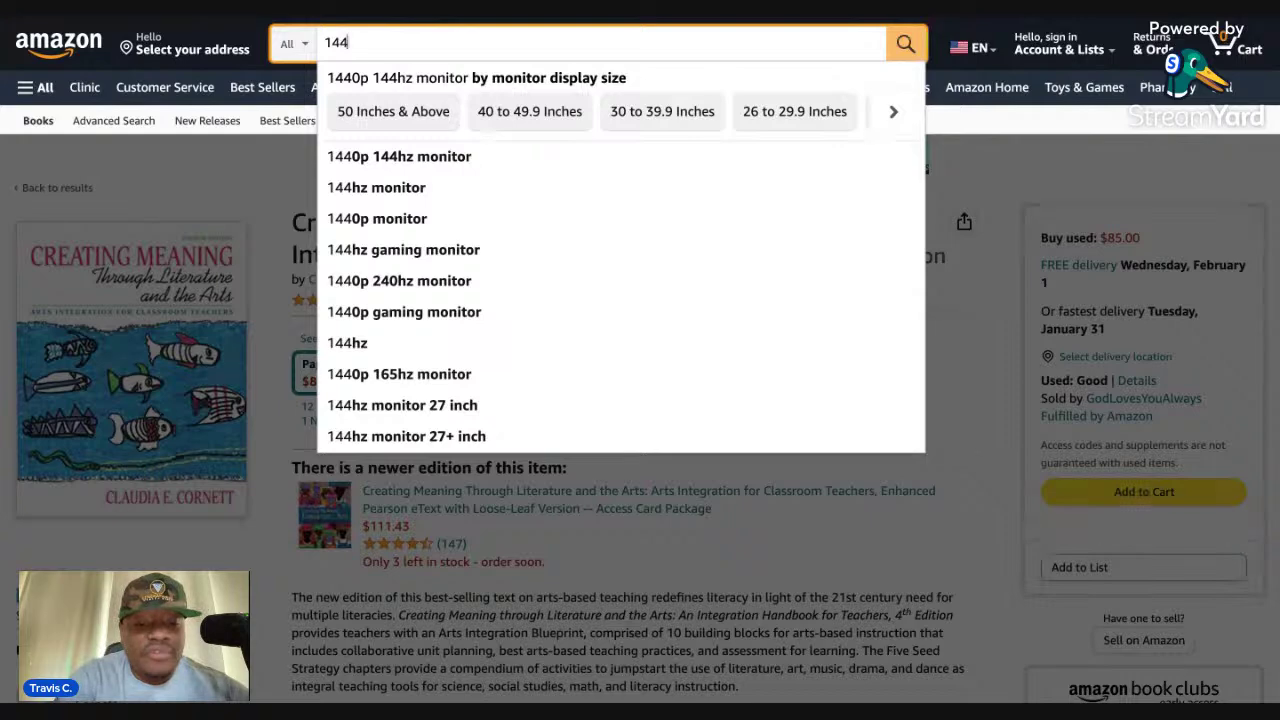
{"action": "type", "text": "246"}
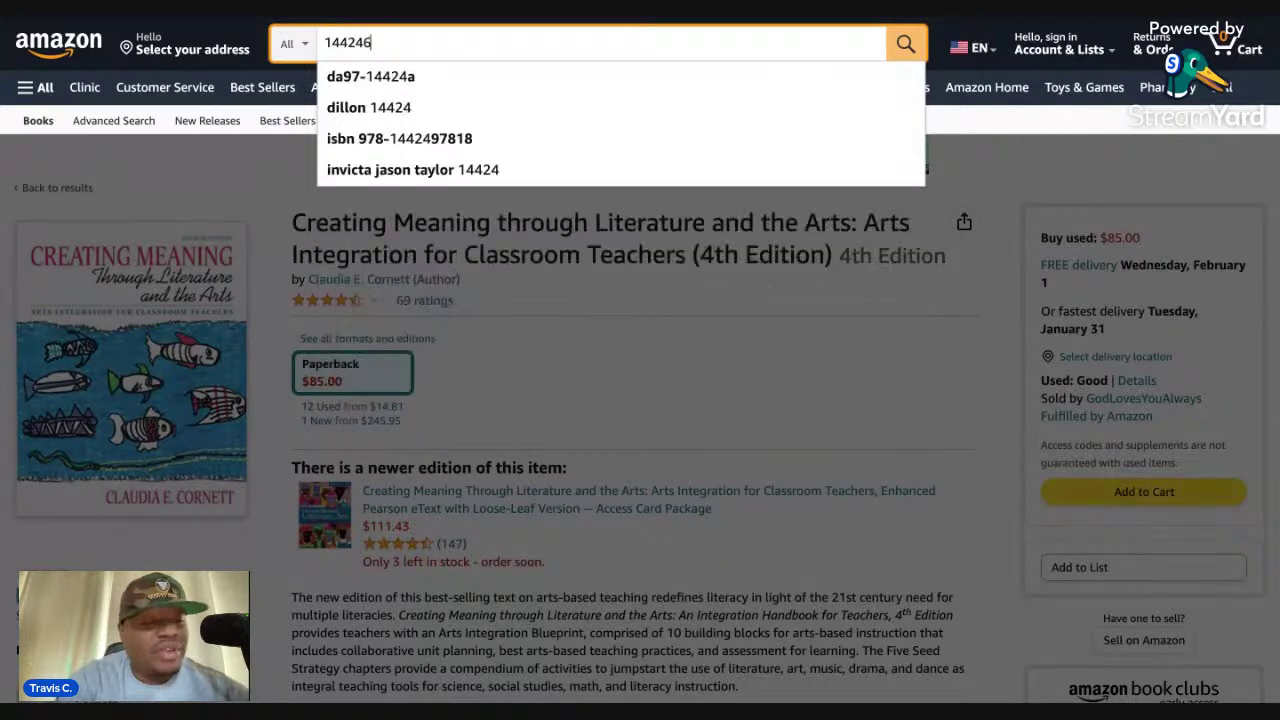
{"action": "type", "text": "6626"}
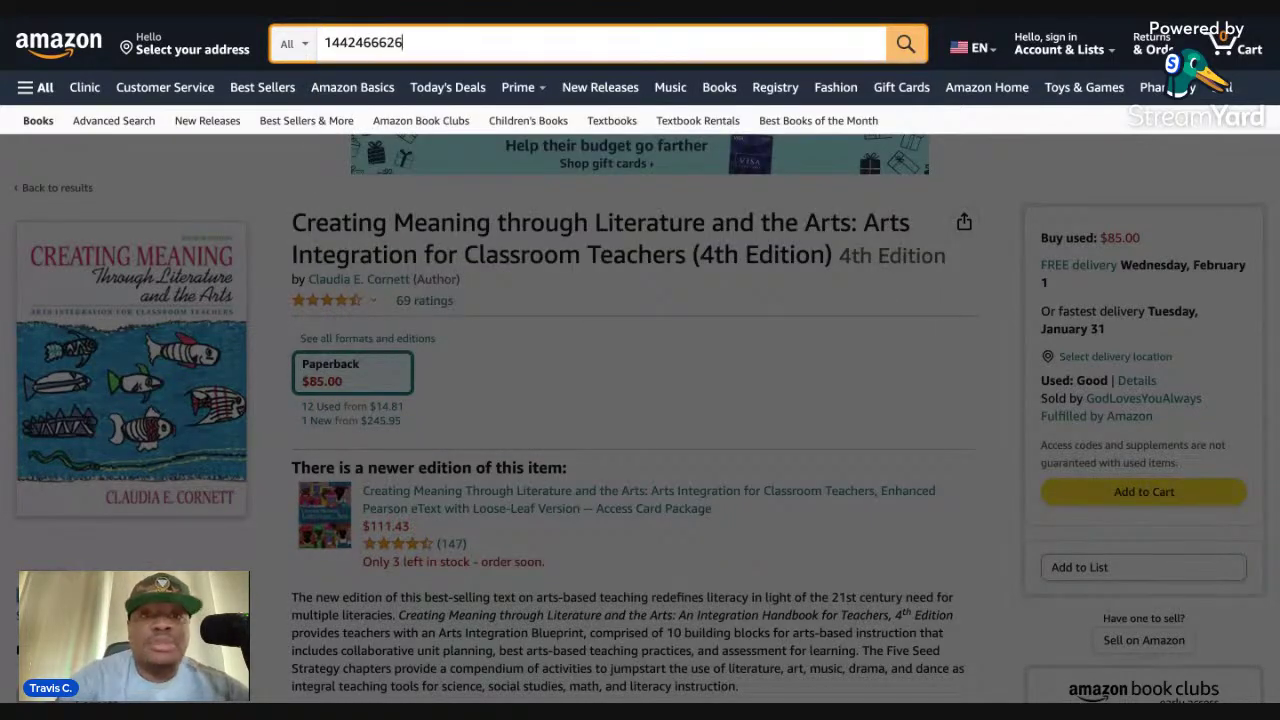
{"action": "left_click", "coordinate": [906, 44]}
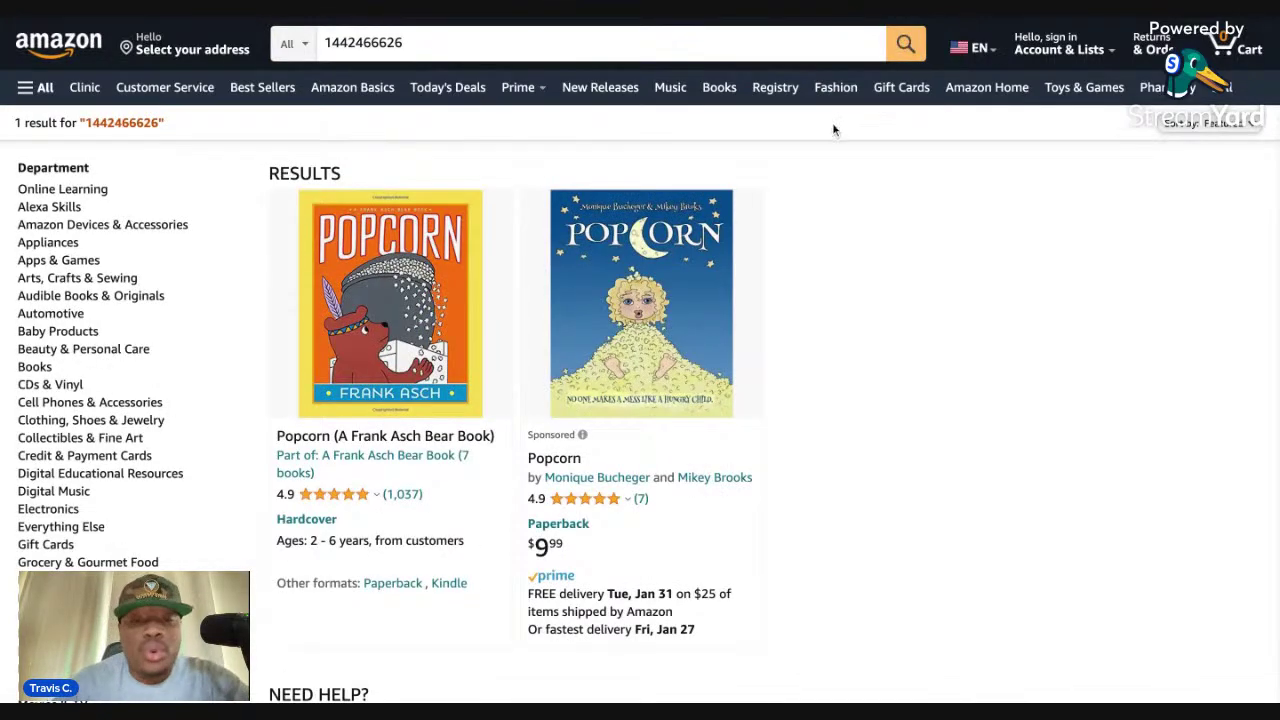
Preview the price graph of the Popcorn (A Frank Asch Bear Book) hardcover result and open its listing.
{"action": "scroll", "coordinate": [657, 275], "scroll_direction": "down", "scroll_amount": 1}
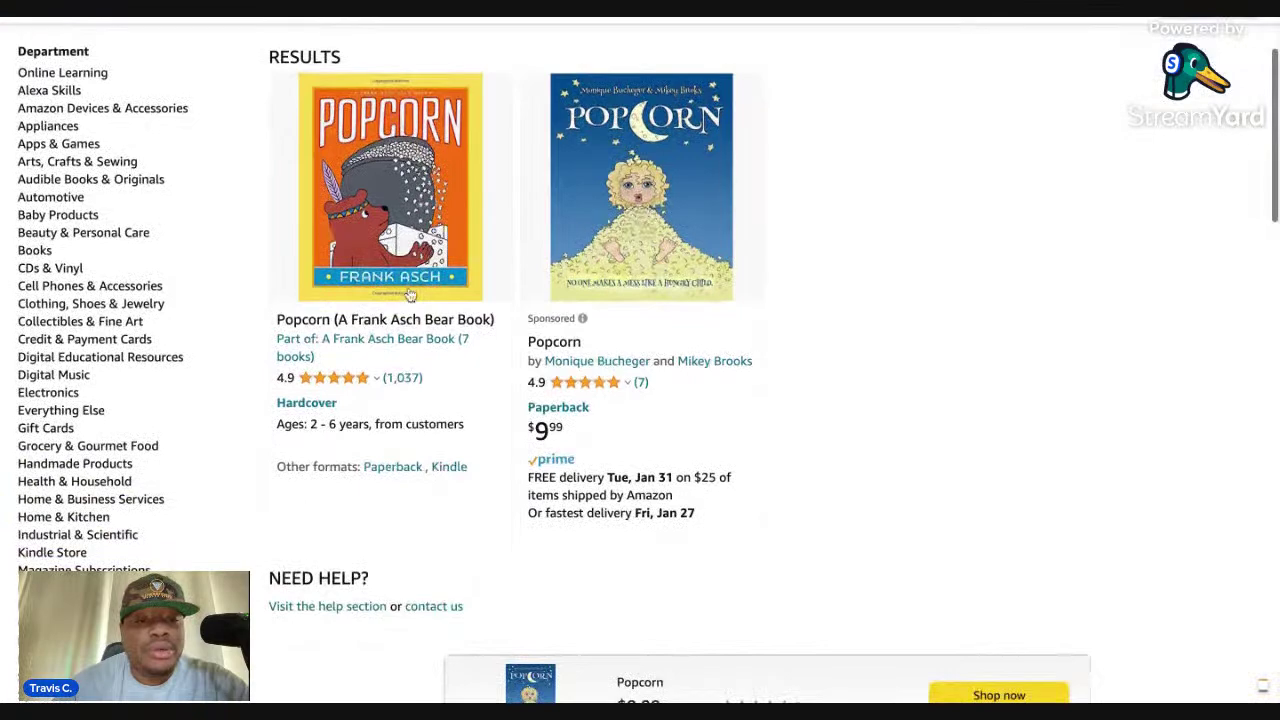
{"action": "mouse_move", "coordinate": [395, 208]}
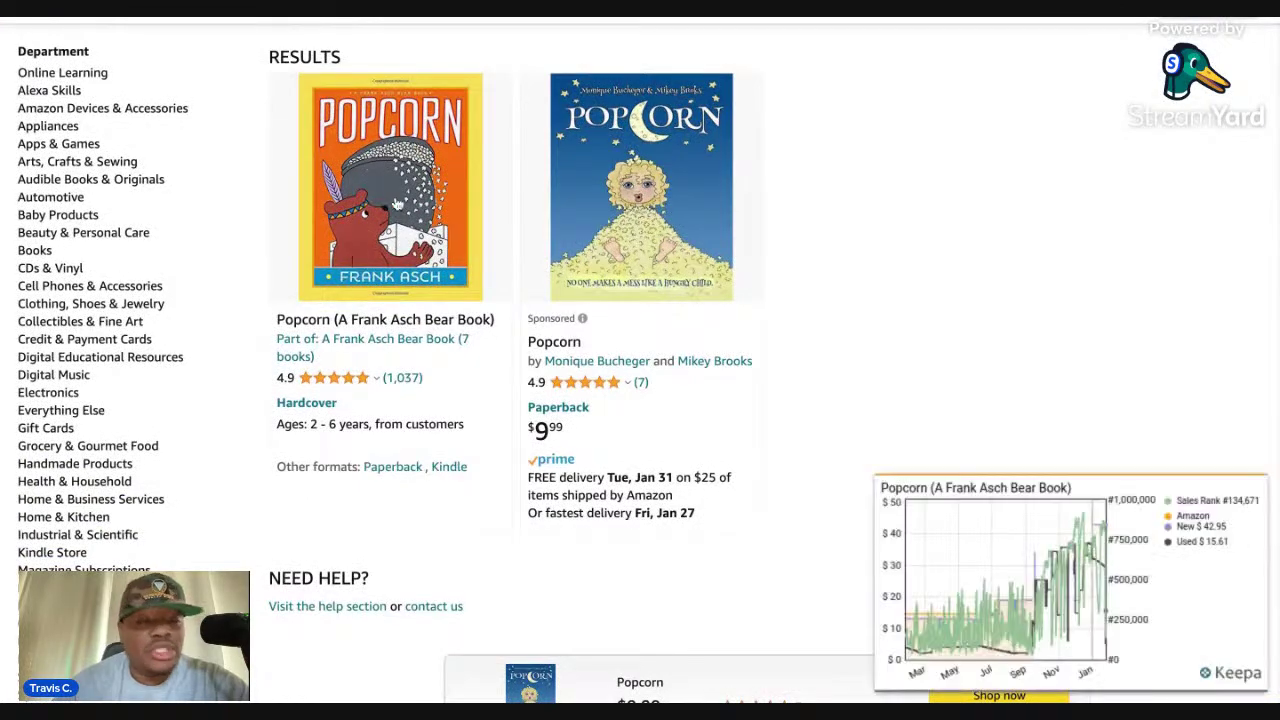
{"action": "left_click", "coordinate": [409, 226]}
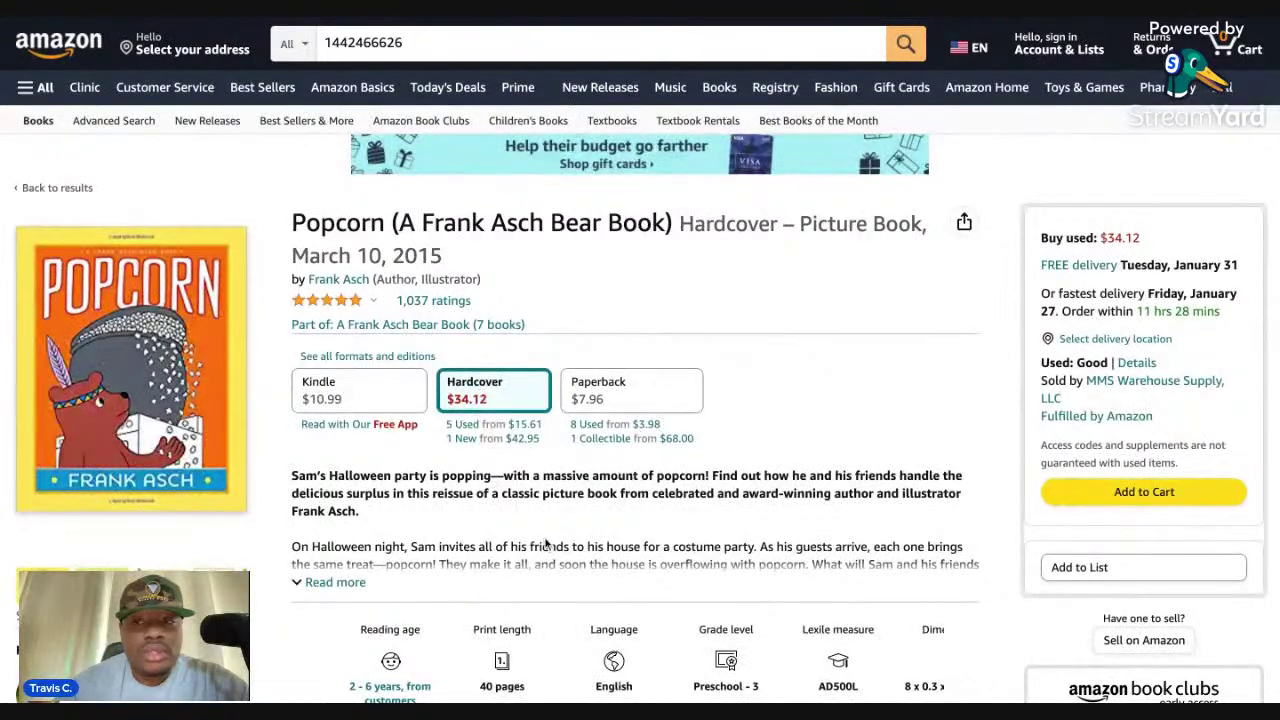
Examine the Popcorn hardcover's three-month Keepa history for used prices, sales rank and used offer count.
{"action": "scroll", "coordinate": [545, 540], "scroll_direction": "down", "scroll_amount": 2}
{"action": "scroll", "coordinate": [545, 540], "scroll_direction": "down", "scroll_amount": 4}
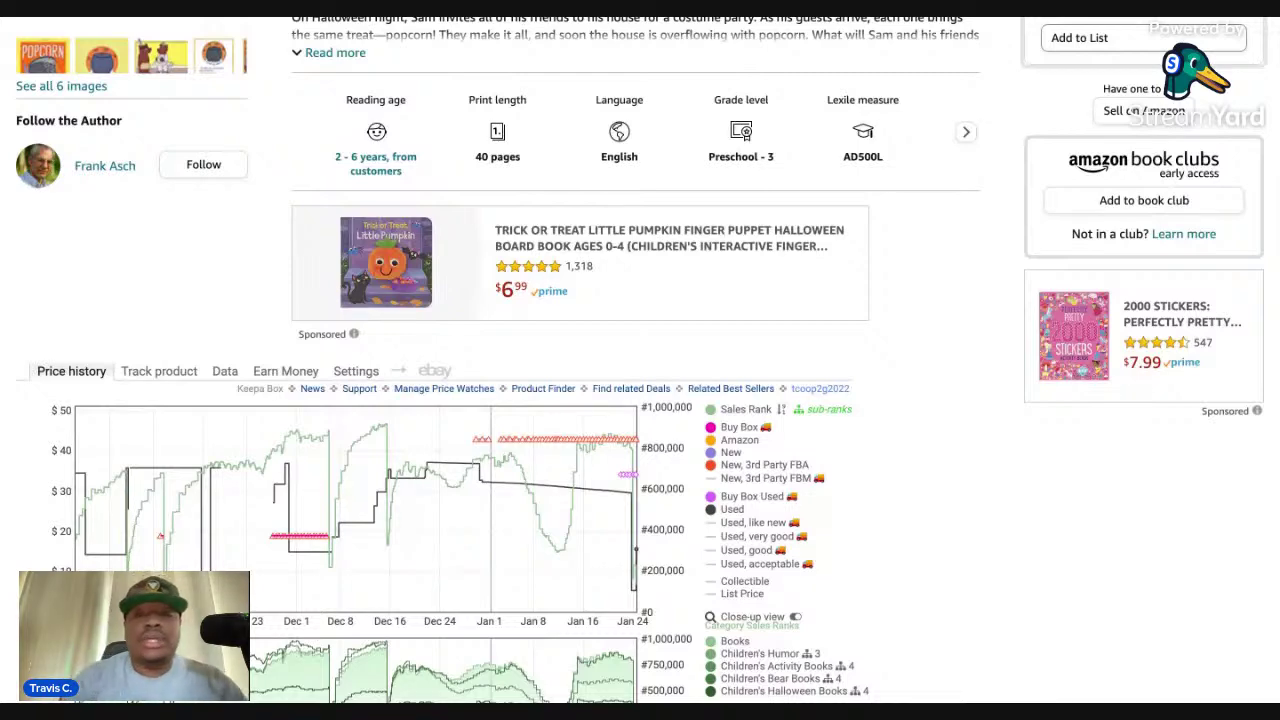
{"action": "scroll", "coordinate": [640, 360], "scroll_direction": "up", "scroll_amount": 3}
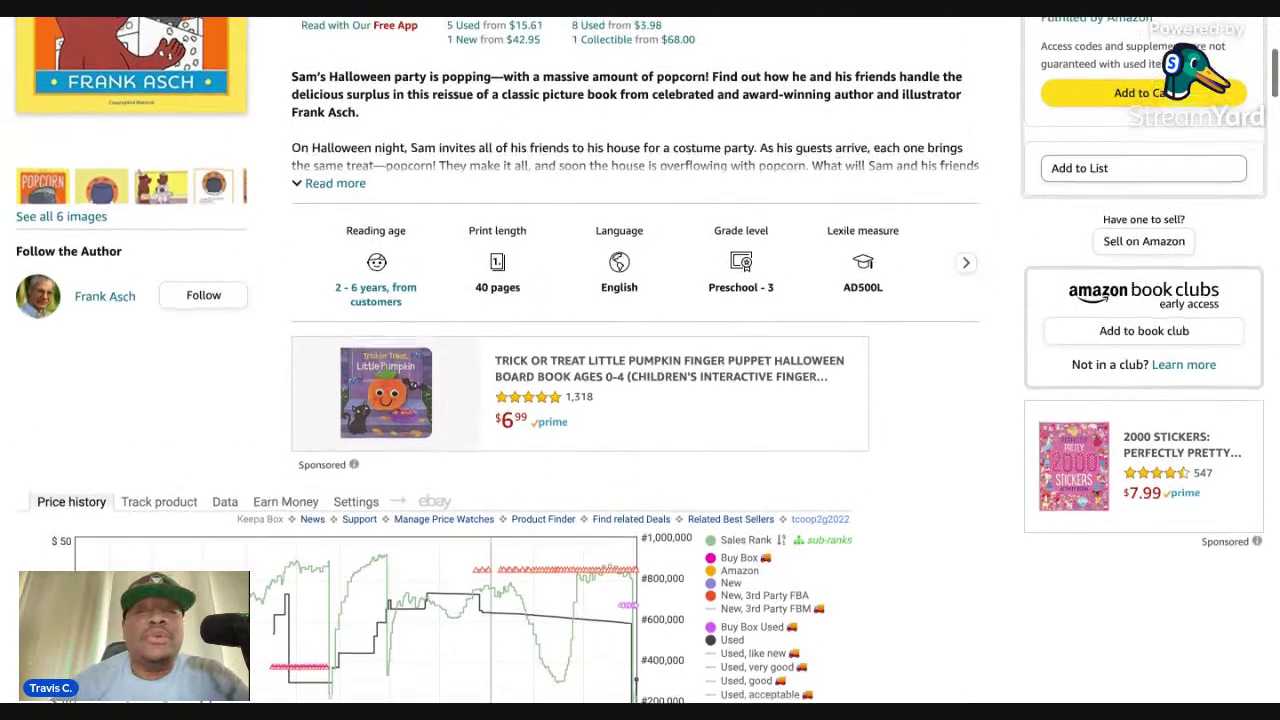
{"action": "scroll", "coordinate": [640, 360], "scroll_direction": "up", "scroll_amount": 5}
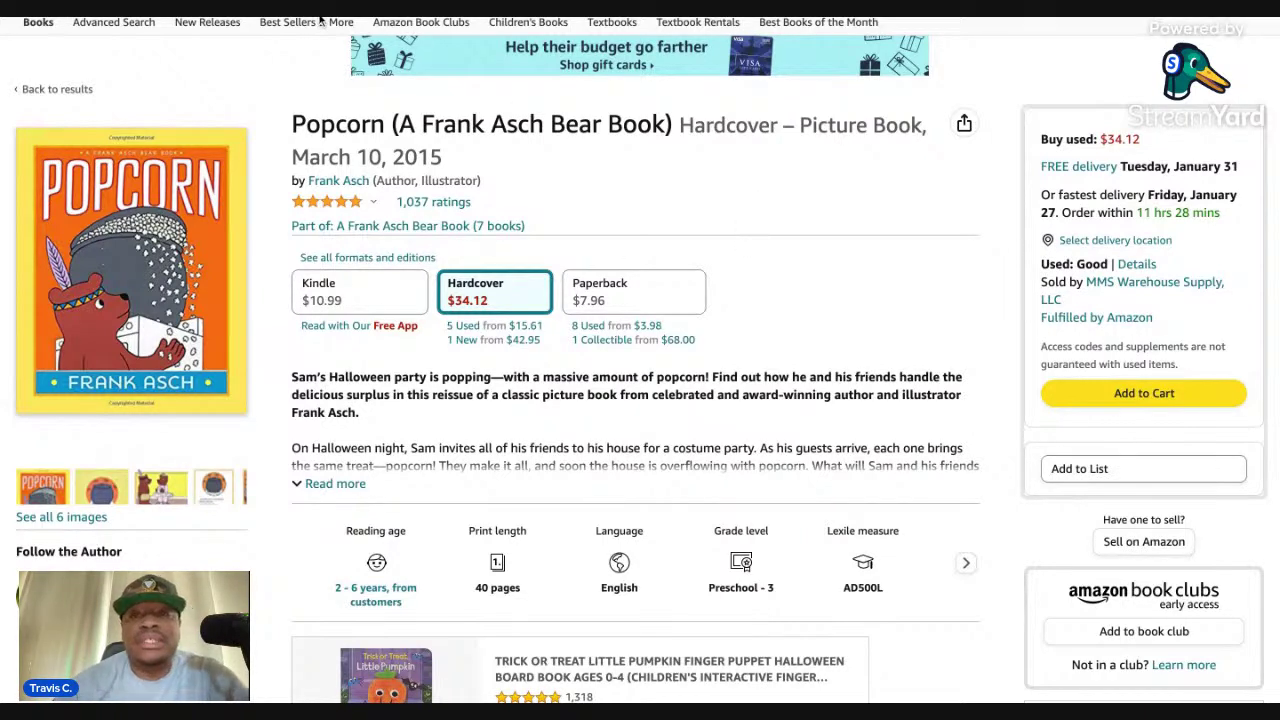
{"action": "scroll", "coordinate": [708, 360], "scroll_direction": "down", "scroll_amount": 4}
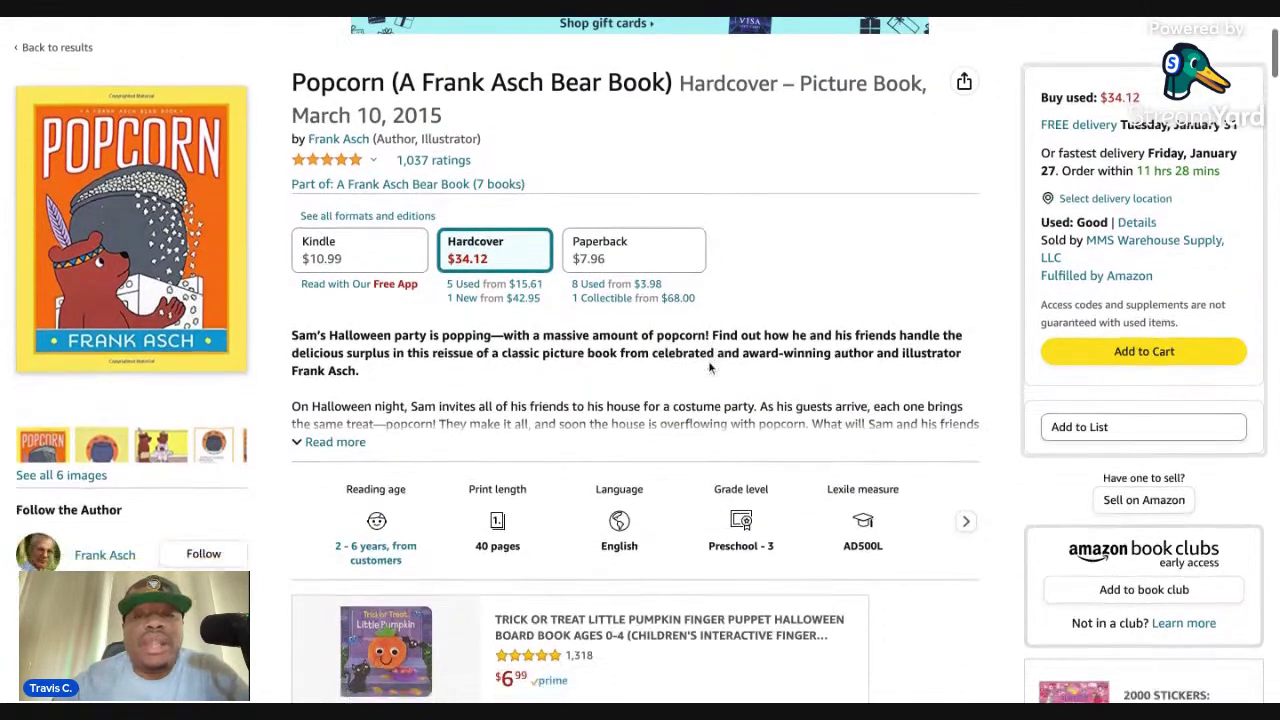
{"action": "scroll", "coordinate": [709, 368], "scroll_direction": "down", "scroll_amount": 4}
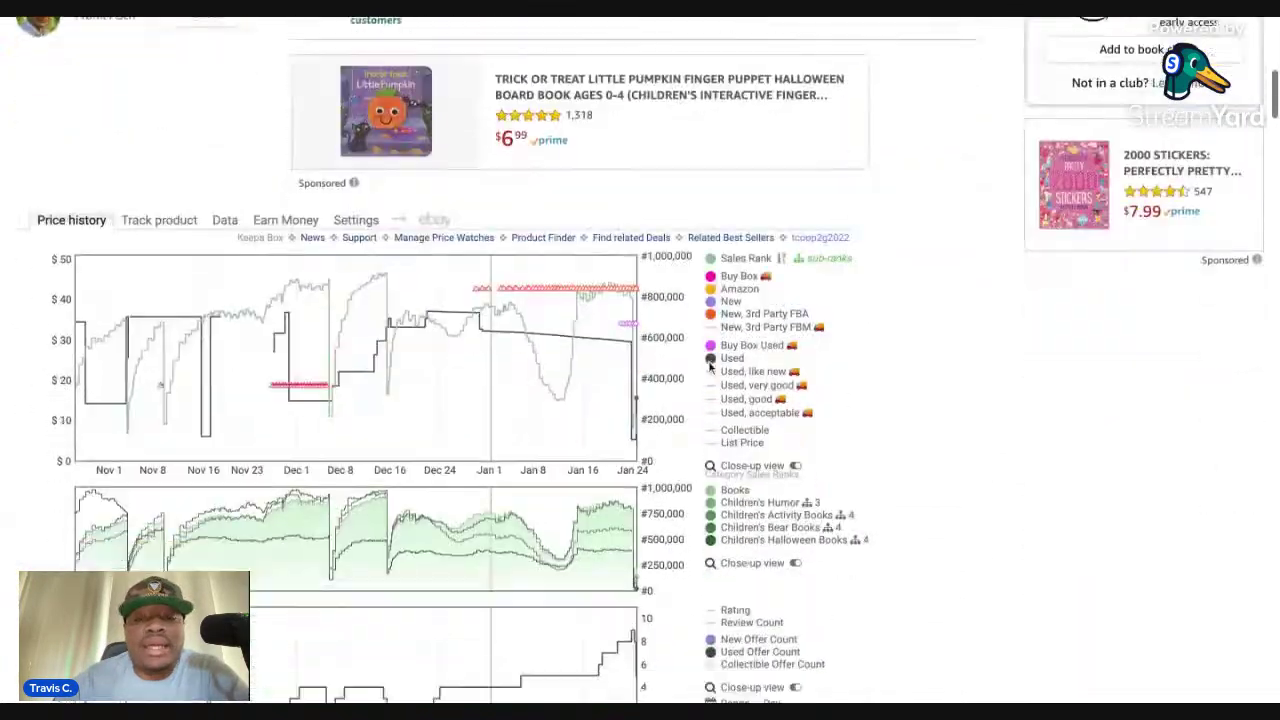
{"action": "scroll", "coordinate": [709, 368], "scroll_direction": "up", "scroll_amount": 1}
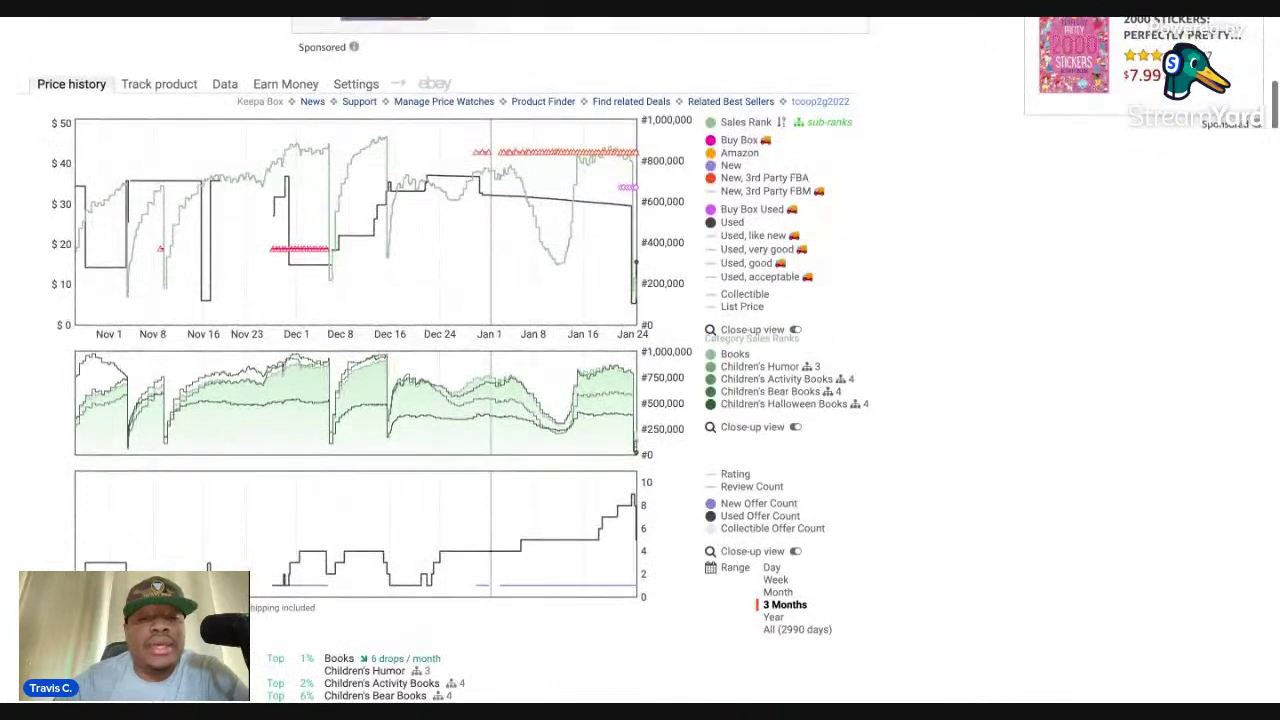
{"action": "scroll", "coordinate": [257, 640], "scroll_direction": "down", "scroll_amount": 1}
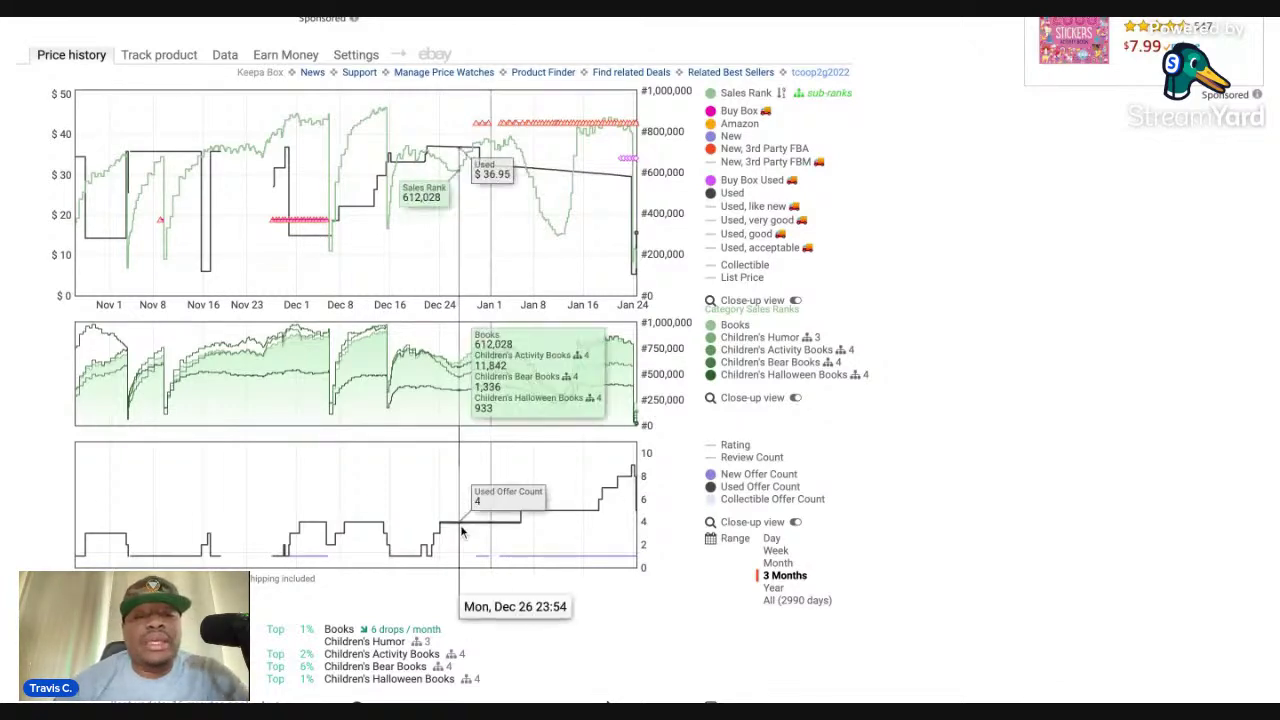
Compare the hardcover's current listing offers with the Buy Box Used and Buy Box price series in the Keepa chart.
{"action": "scroll", "coordinate": [460, 557], "scroll_direction": "up", "scroll_amount": 5}
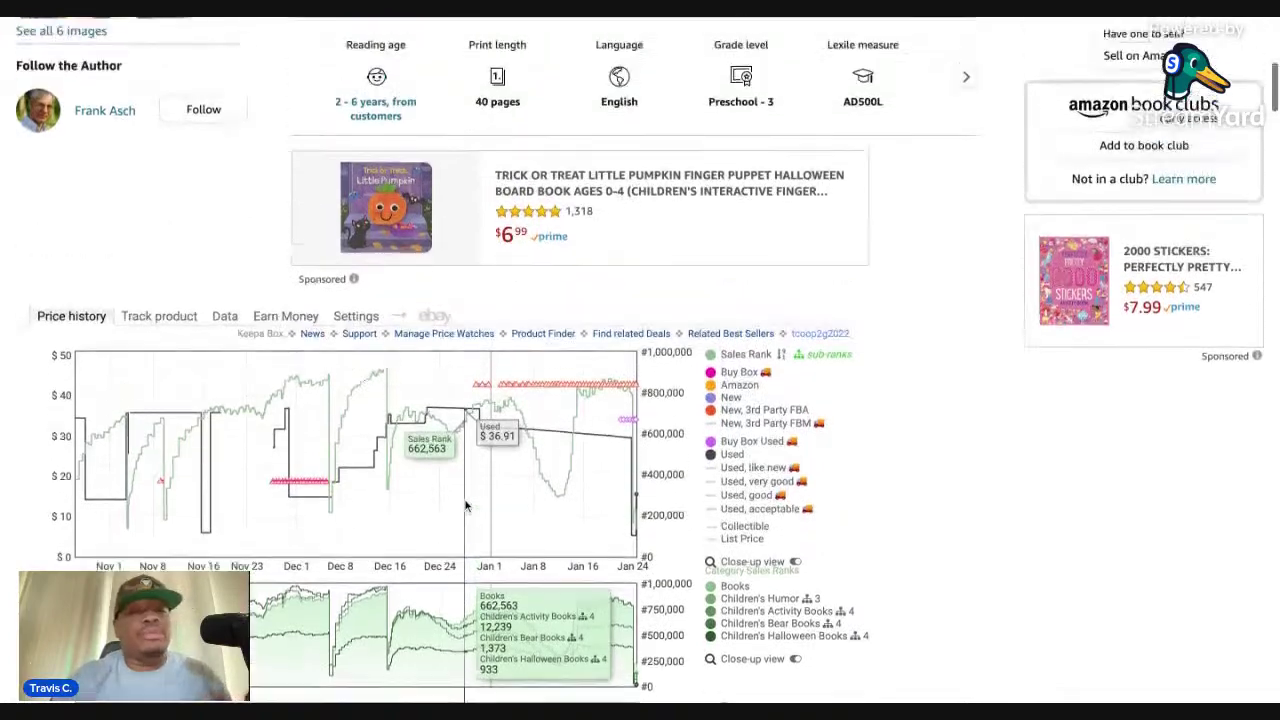
{"action": "scroll", "coordinate": [465, 505], "scroll_direction": "up", "scroll_amount": 5}
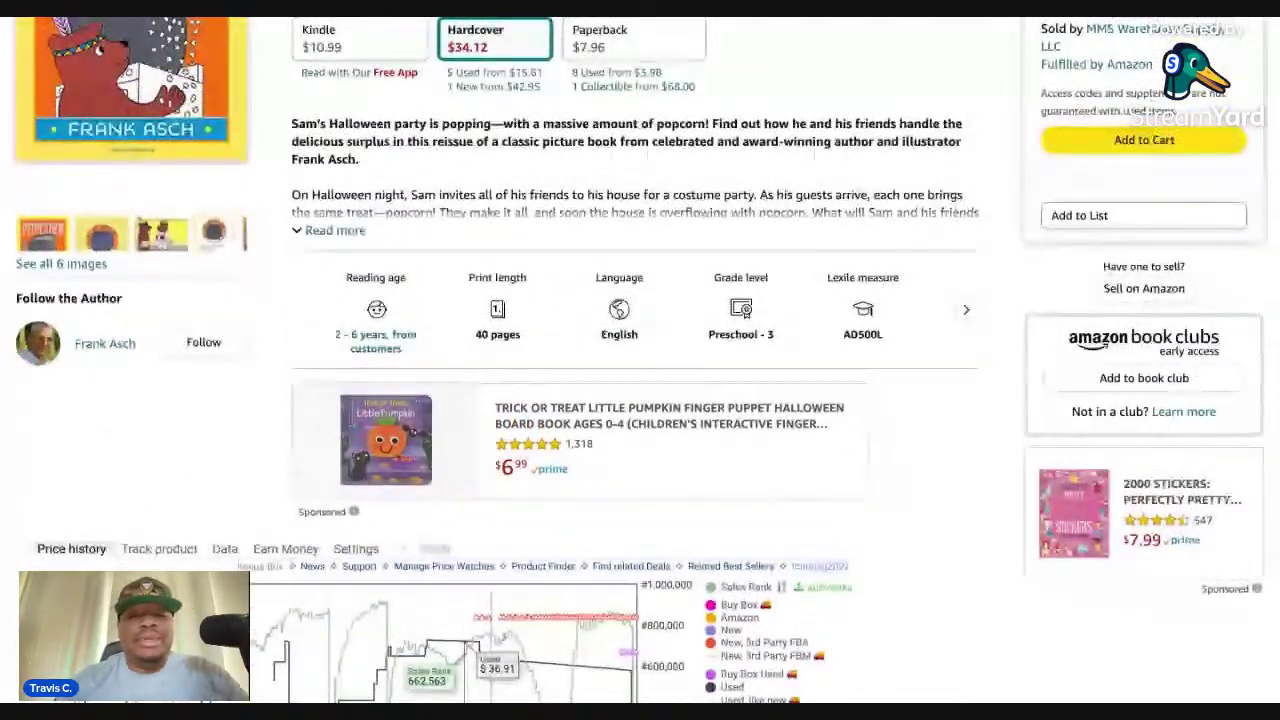
{"action": "scroll", "coordinate": [640, 360], "scroll_direction": "up", "scroll_amount": 2}
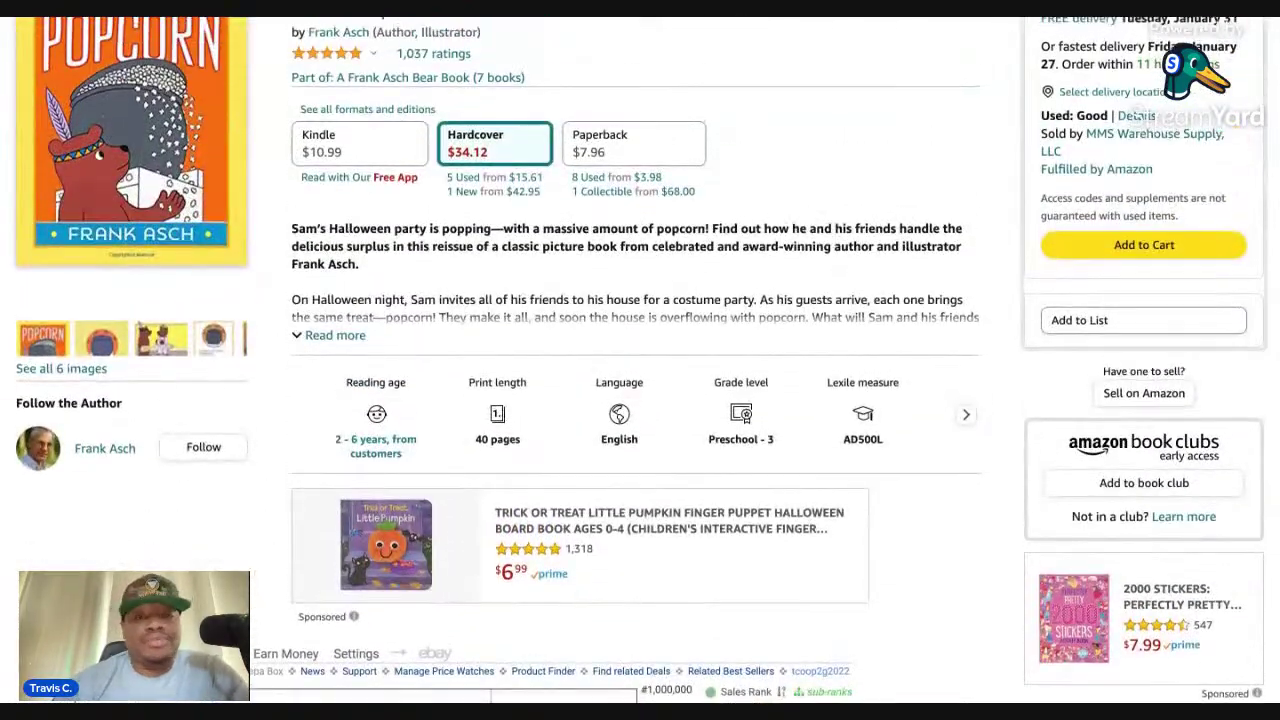
{"action": "scroll", "coordinate": [488, 478], "scroll_direction": "up", "scroll_amount": 2}
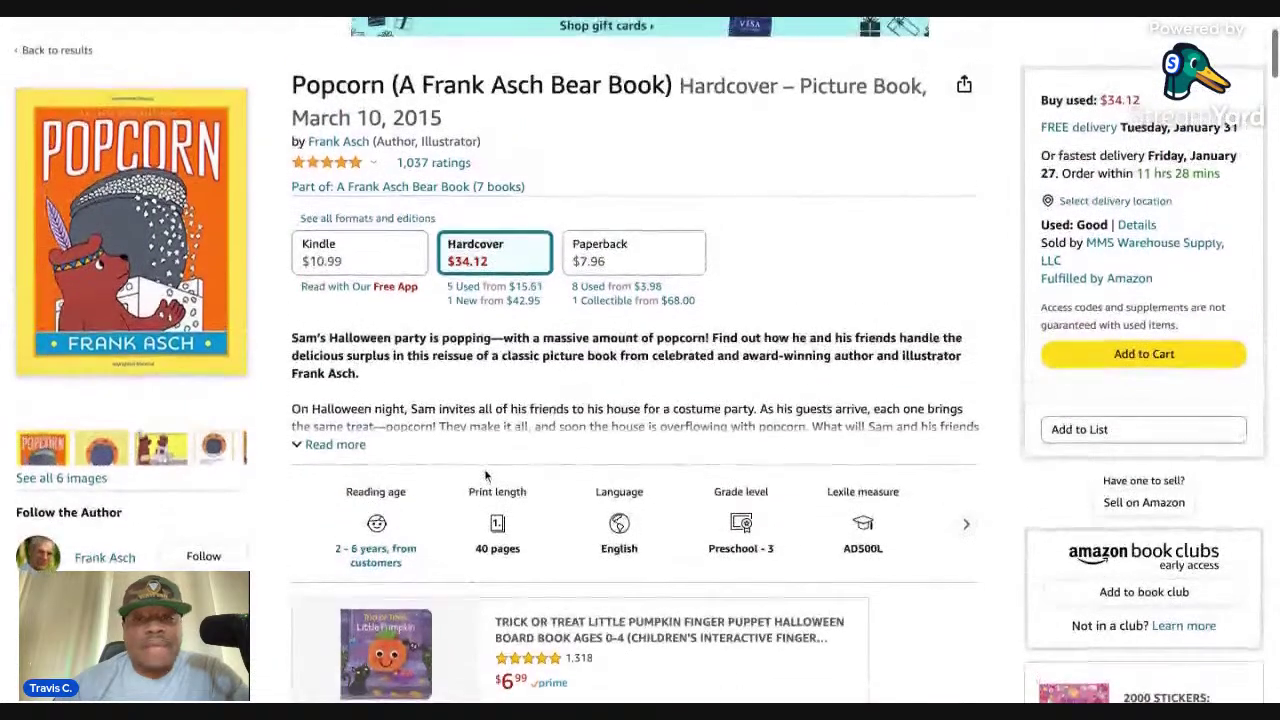
{"action": "scroll", "coordinate": [498, 480], "scroll_direction": "down", "scroll_amount": 6}
{"action": "scroll", "coordinate": [236, 311], "scroll_direction": "down", "scroll_amount": 7}
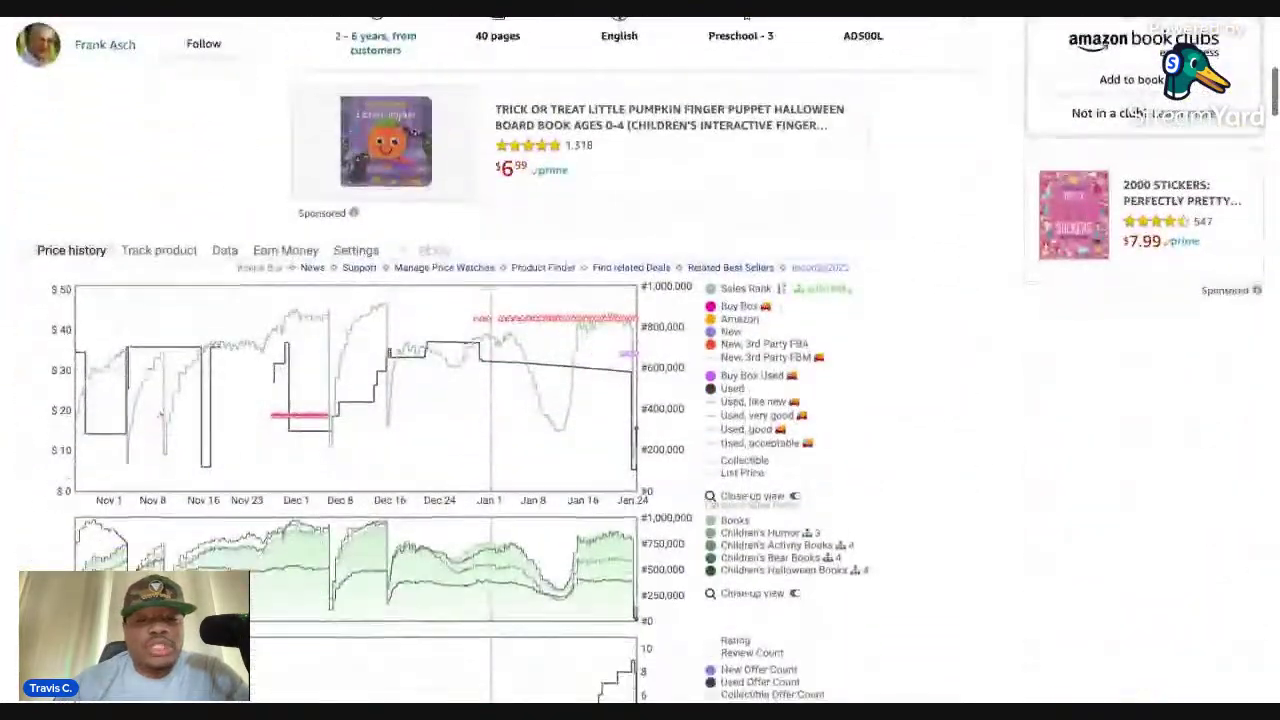
{"action": "mouse_move", "coordinate": [709, 240]}
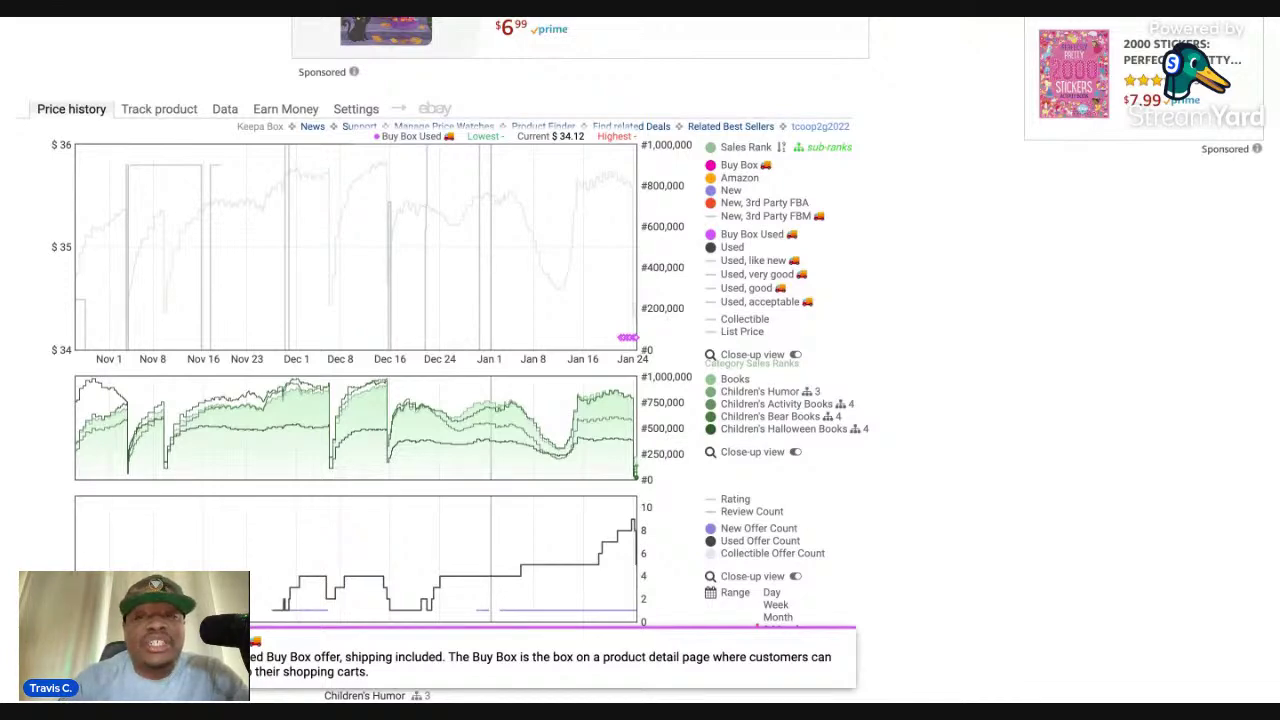
{"action": "scroll", "coordinate": [640, 360], "scroll_direction": "up", "scroll_amount": 3}
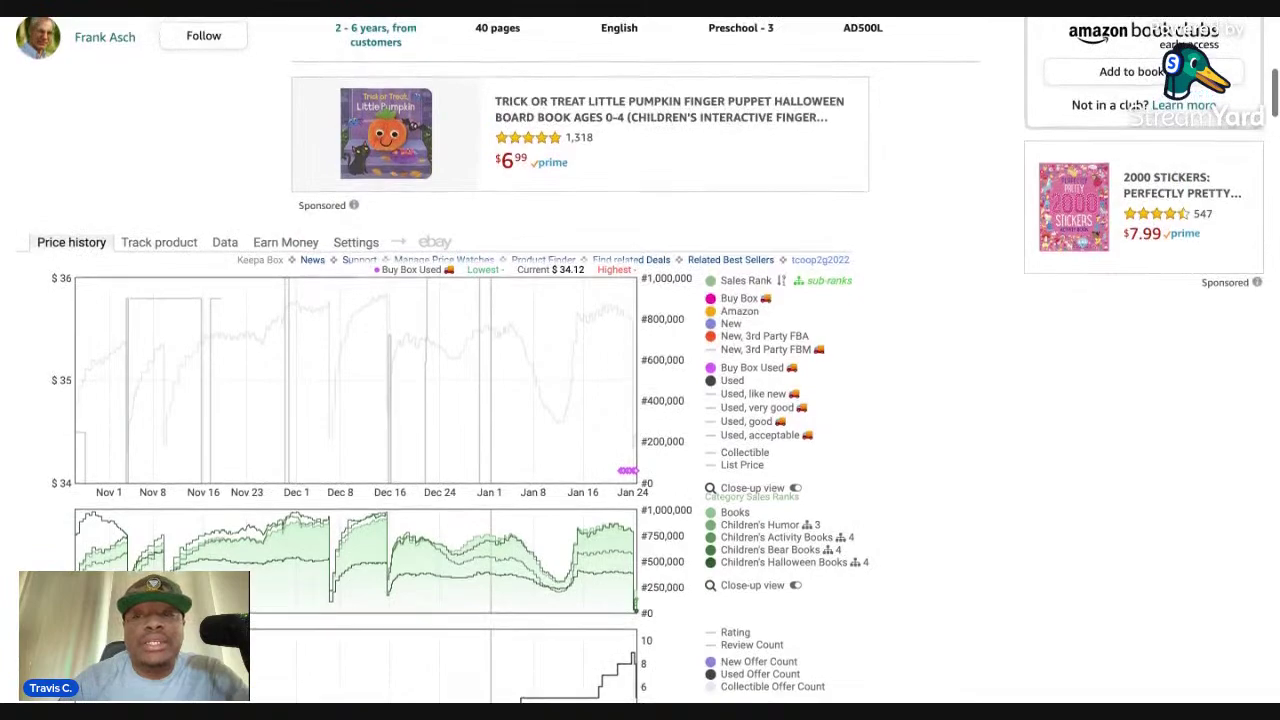
{"action": "scroll", "coordinate": [640, 360], "scroll_direction": "up", "scroll_amount": 10}
{"action": "scroll", "coordinate": [711, 175], "scroll_direction": "down", "scroll_amount": 12}
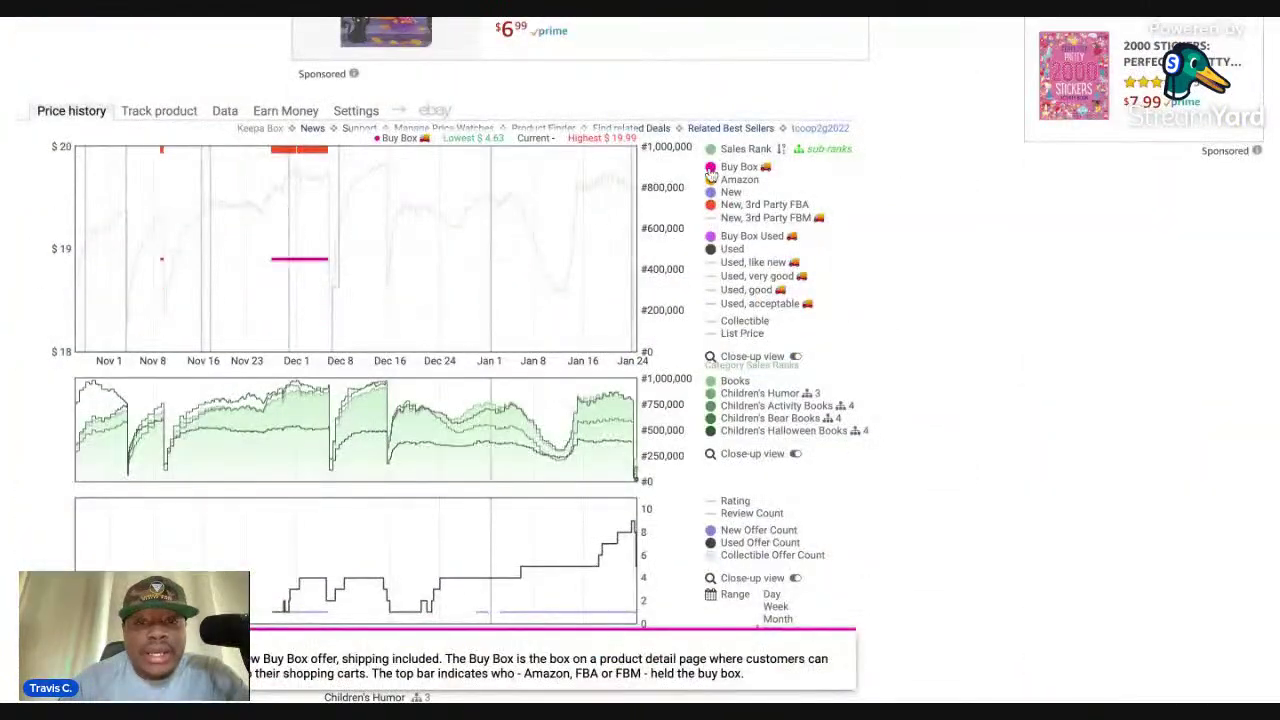
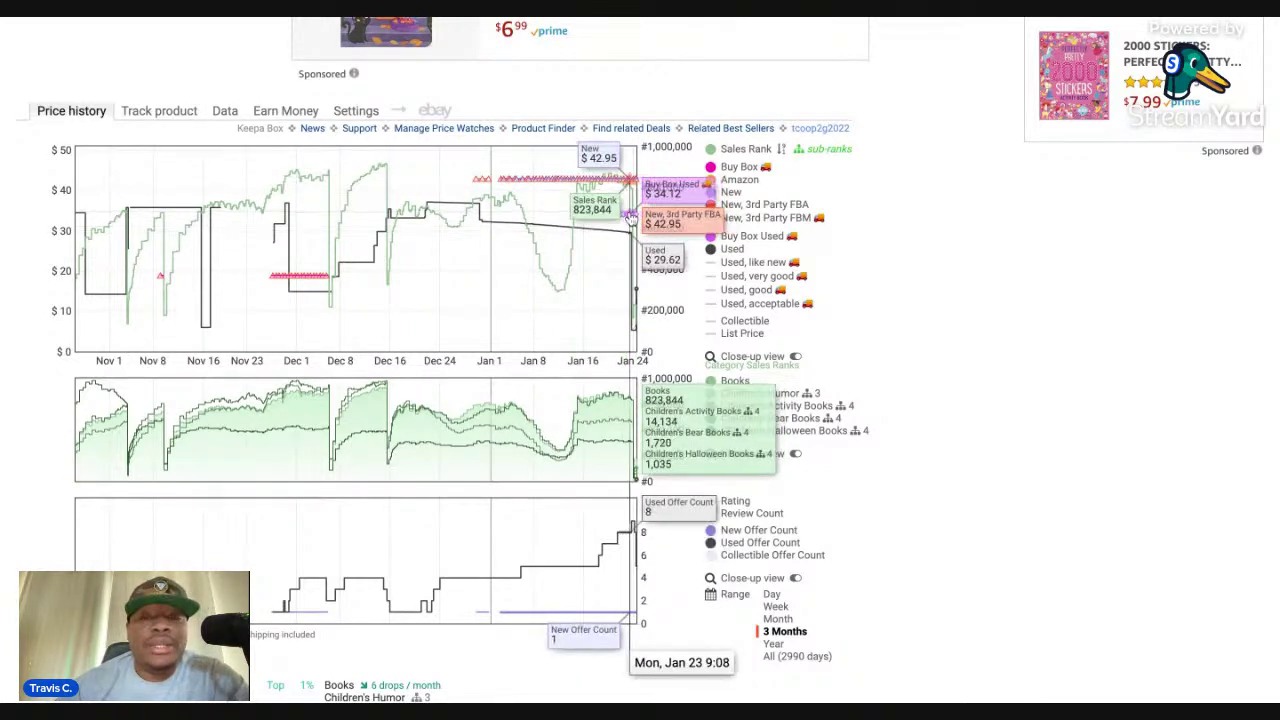
Bring up the SellerAmp SAS calculator for the Popcorn hardcover, set the Cost Price to $5.29 and check the ROI and profit.
{"action": "scroll", "coordinate": [630, 222], "scroll_direction": "up", "scroll_amount": 10}
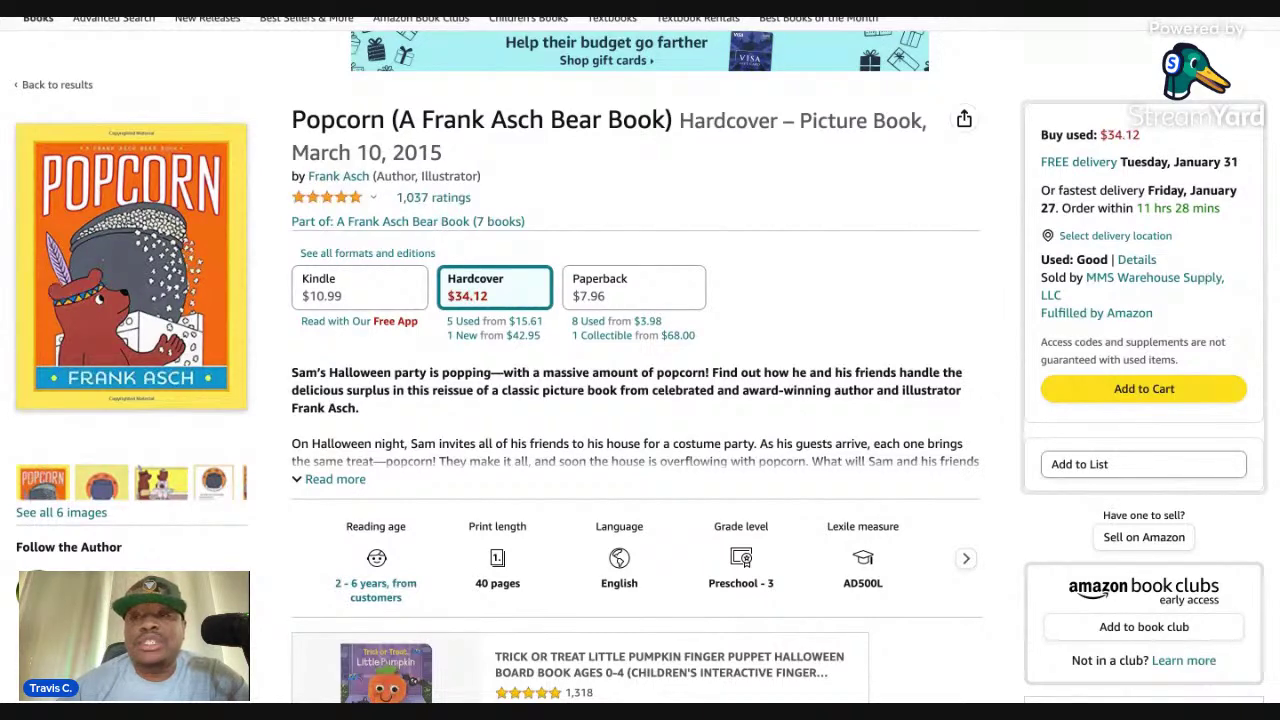
{"action": "key", "text": "ctrl+r"}
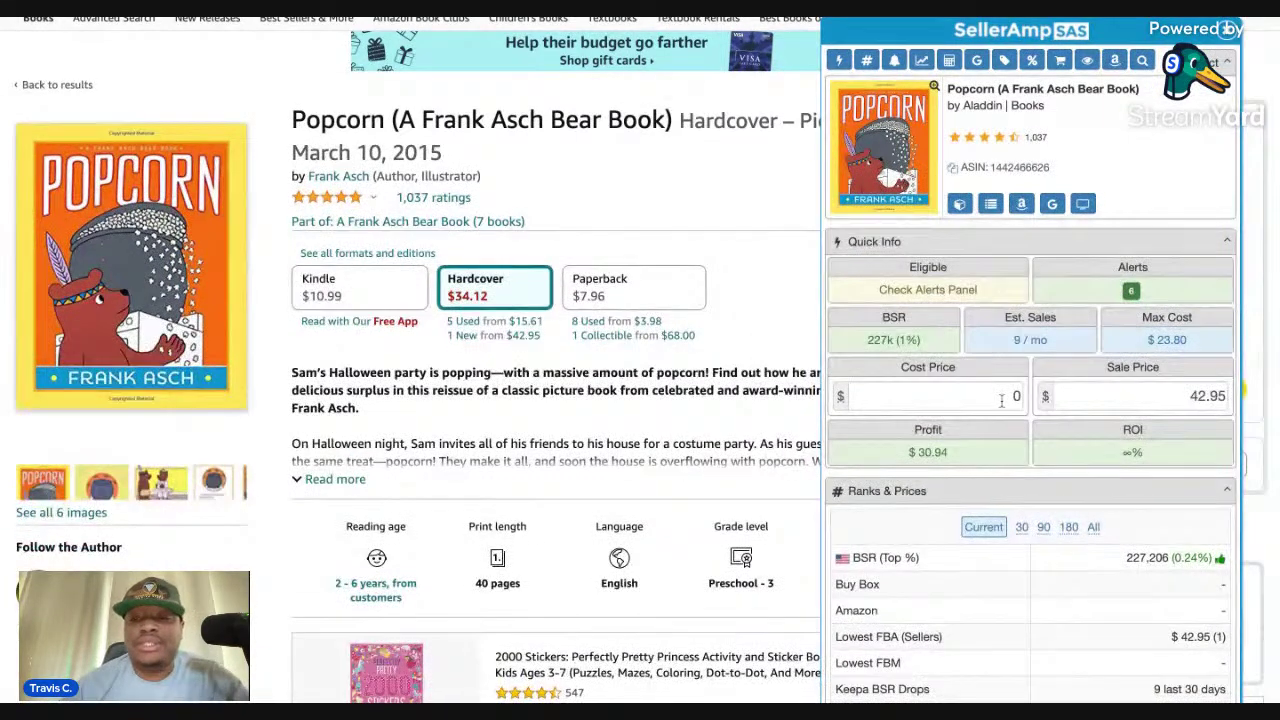
{"action": "left_click", "coordinate": [1001, 400]}
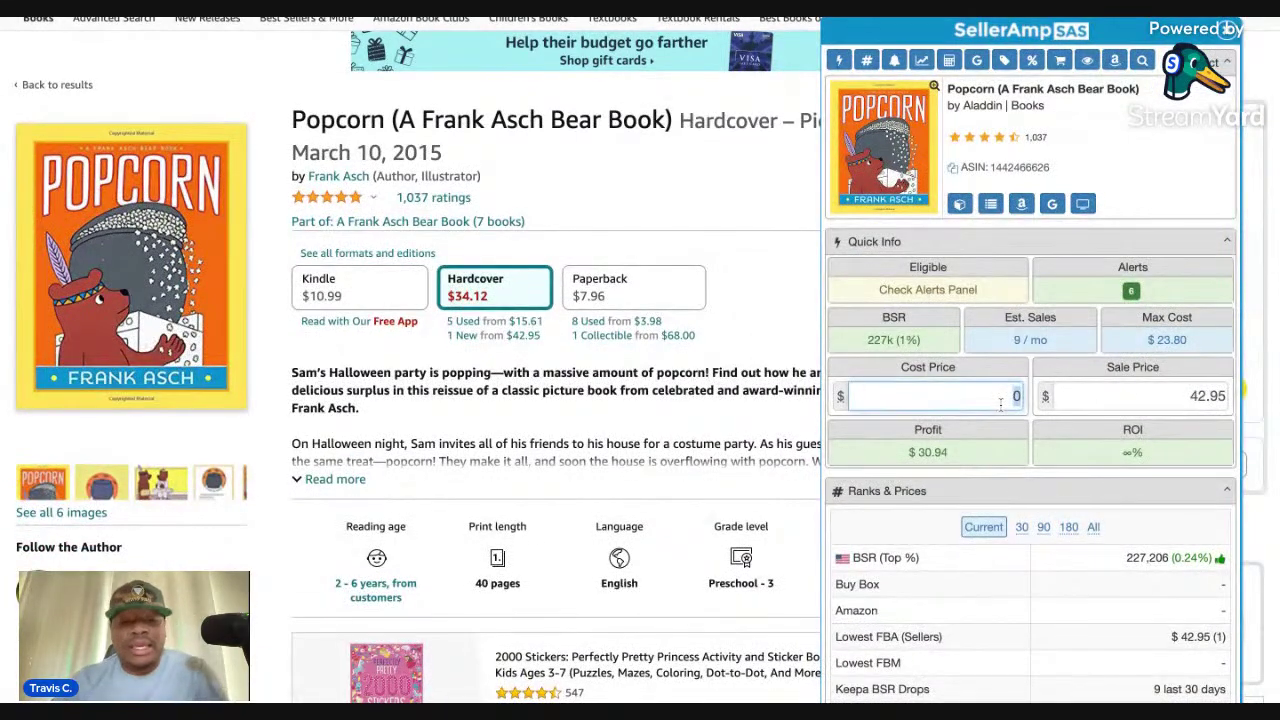
{"action": "type", "text": "5.29"}
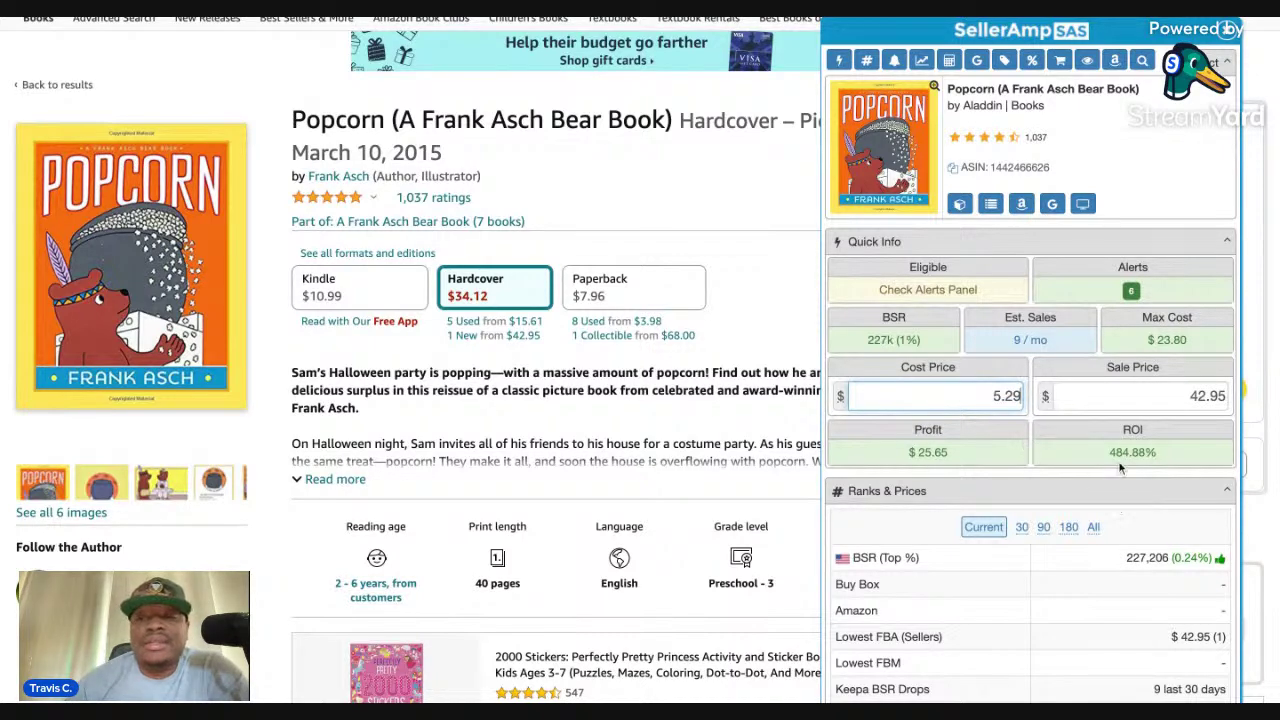
{"action": "double_click", "coordinate": [1180, 448]}
{"action": "left_click", "coordinate": [1180, 448]}
{"action": "double_click", "coordinate": [1180, 448]}
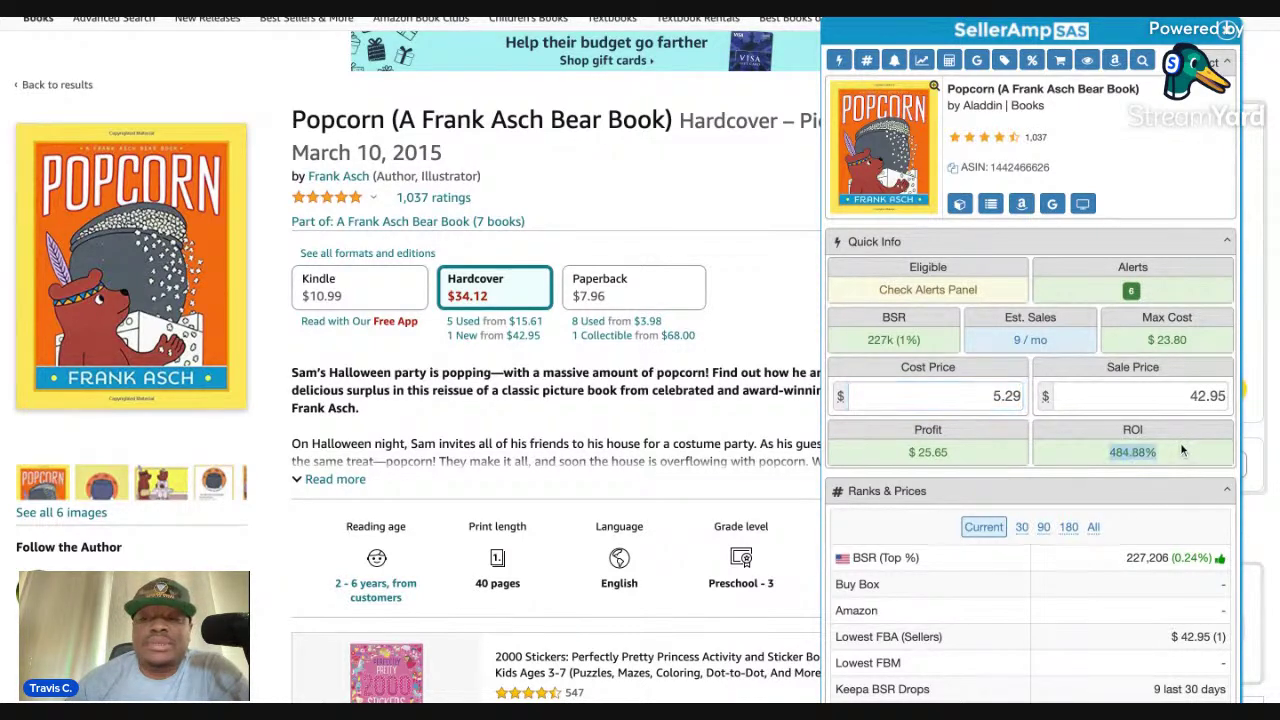
{"action": "left_click", "coordinate": [1180, 448]}
{"action": "double_click", "coordinate": [1180, 448]}
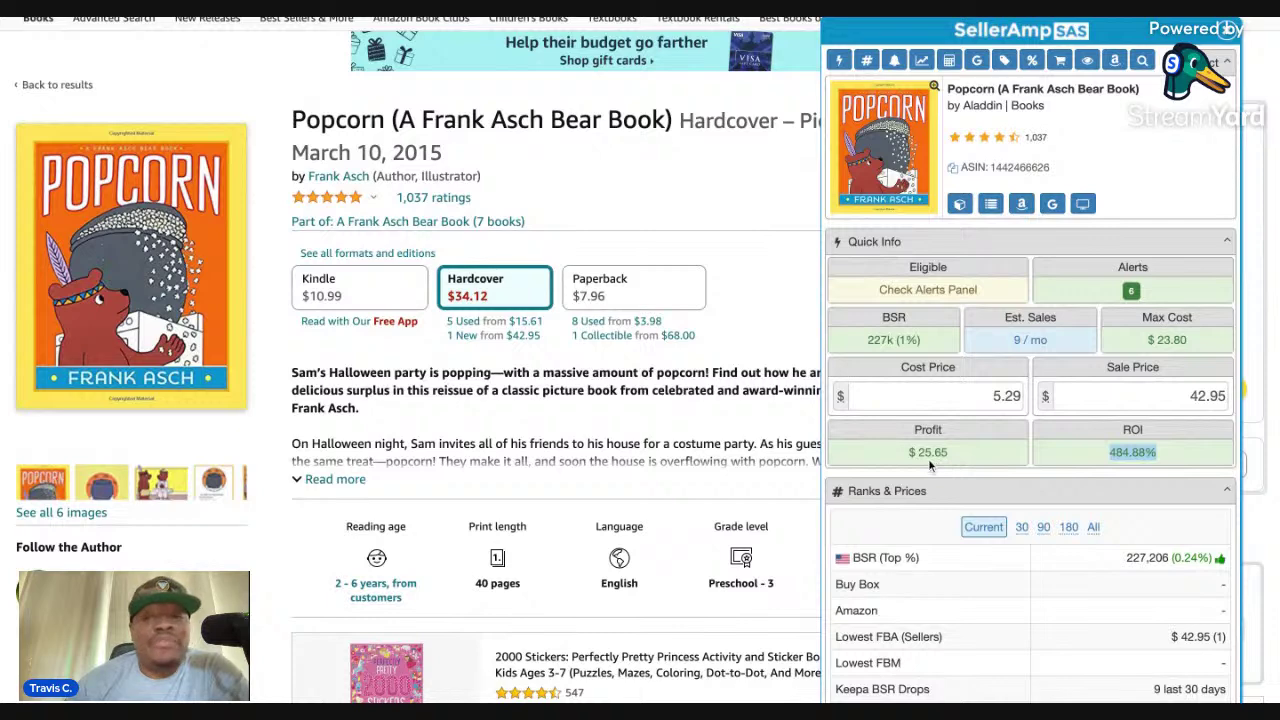
Set the Sale Price in the profit calculator to $34.
{"action": "scroll", "coordinate": [1092, 438], "scroll_direction": "down", "scroll_amount": 1}
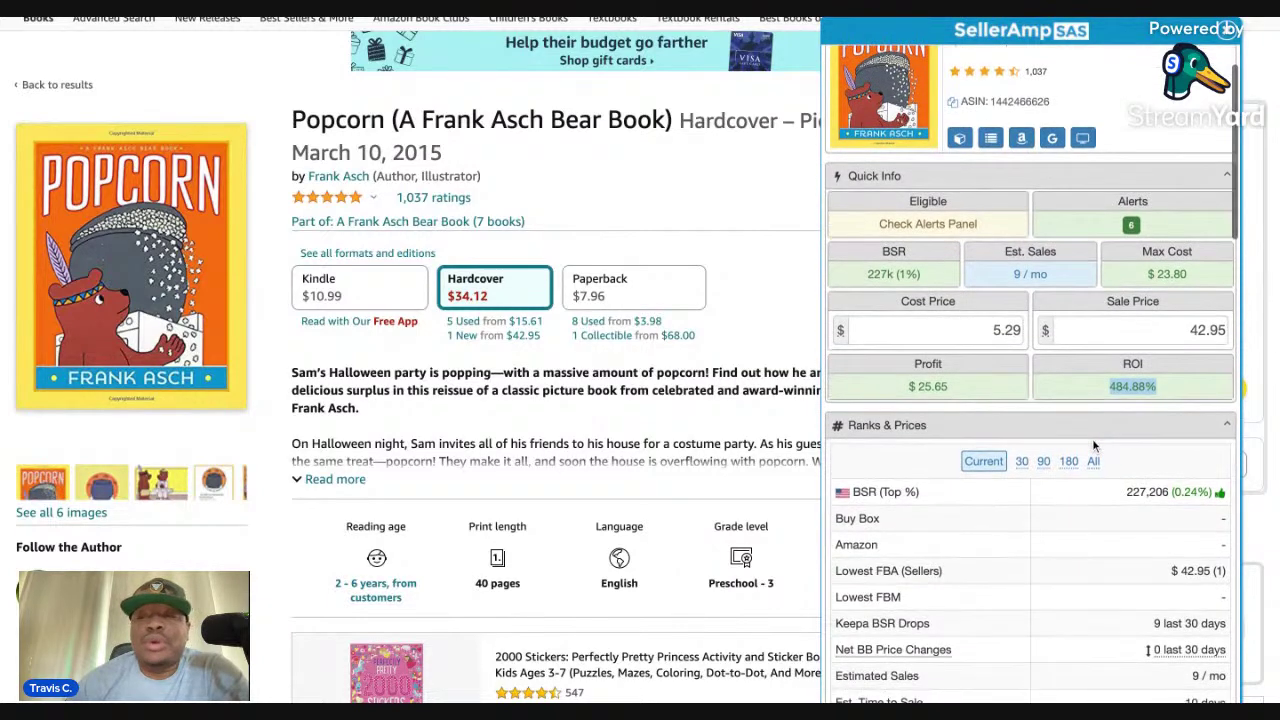
{"action": "double_click", "coordinate": [1187, 330]}
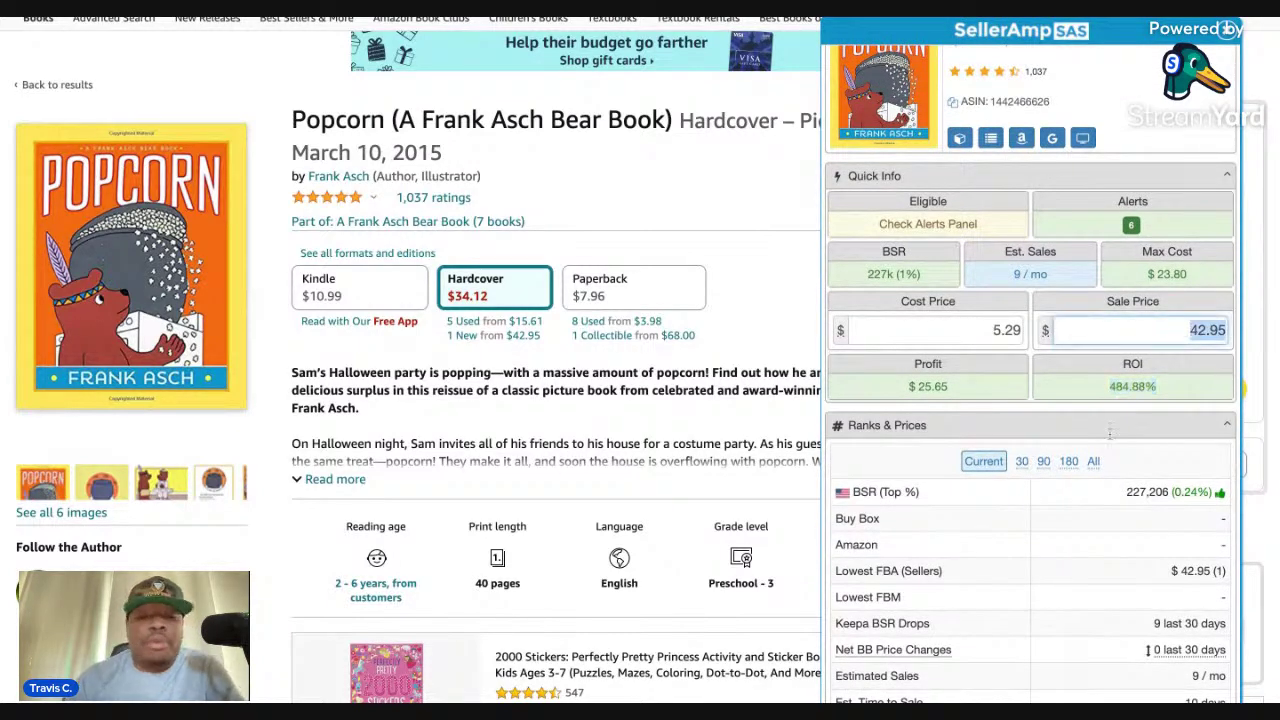
{"action": "type", "text": "34"}
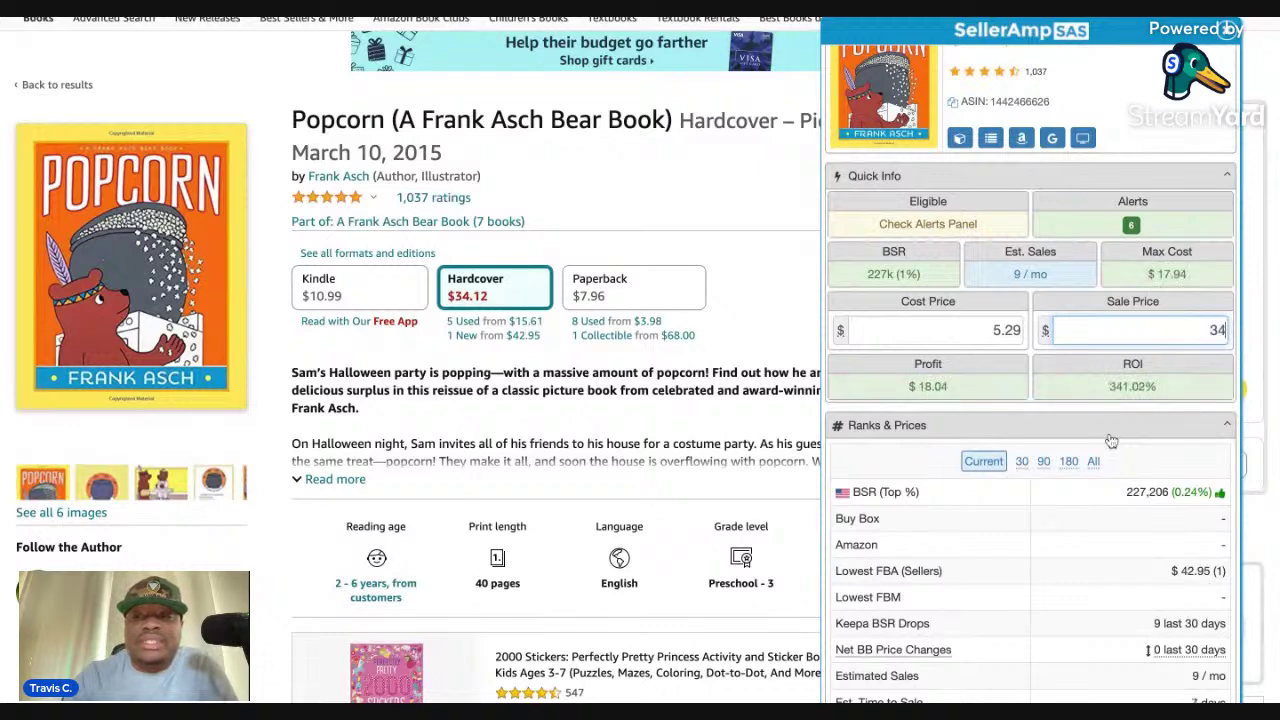
Refine the Sale Price in the profit calculator to $34.12, check the profit and ROI, and close the calculator.
{"action": "type", "text": ".12"}
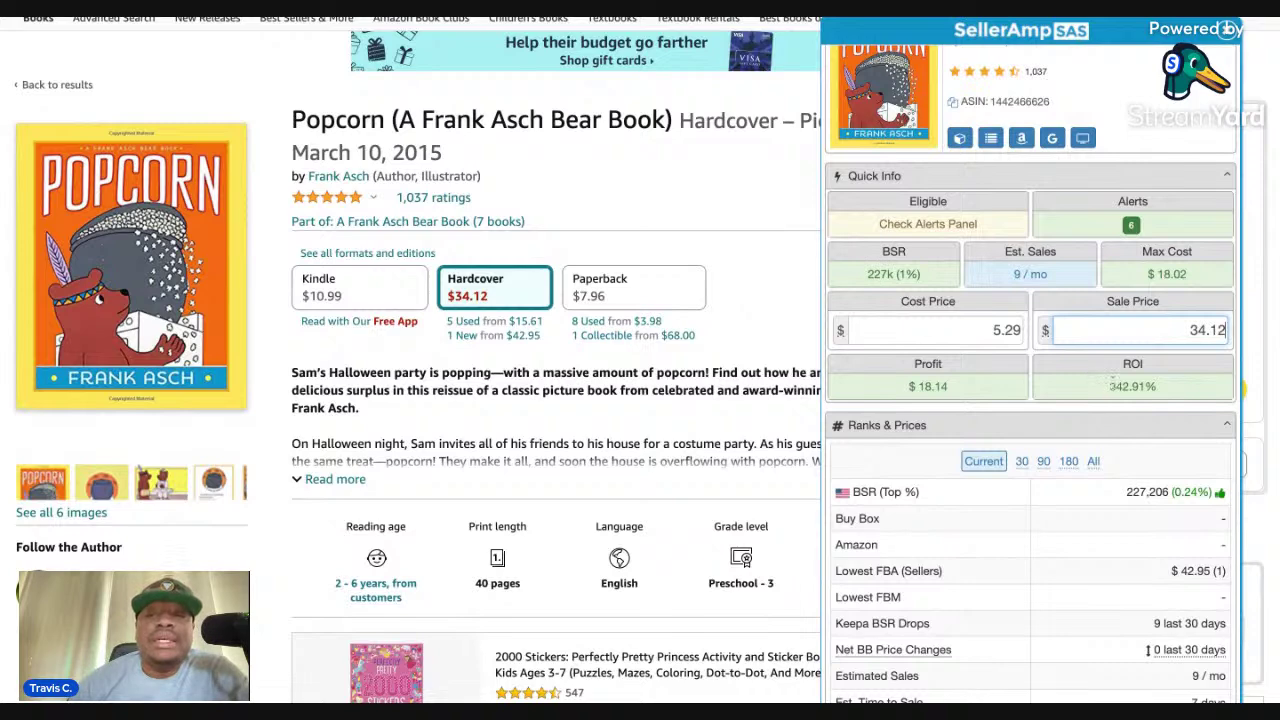
{"action": "triple_click", "coordinate": [1104, 386]}
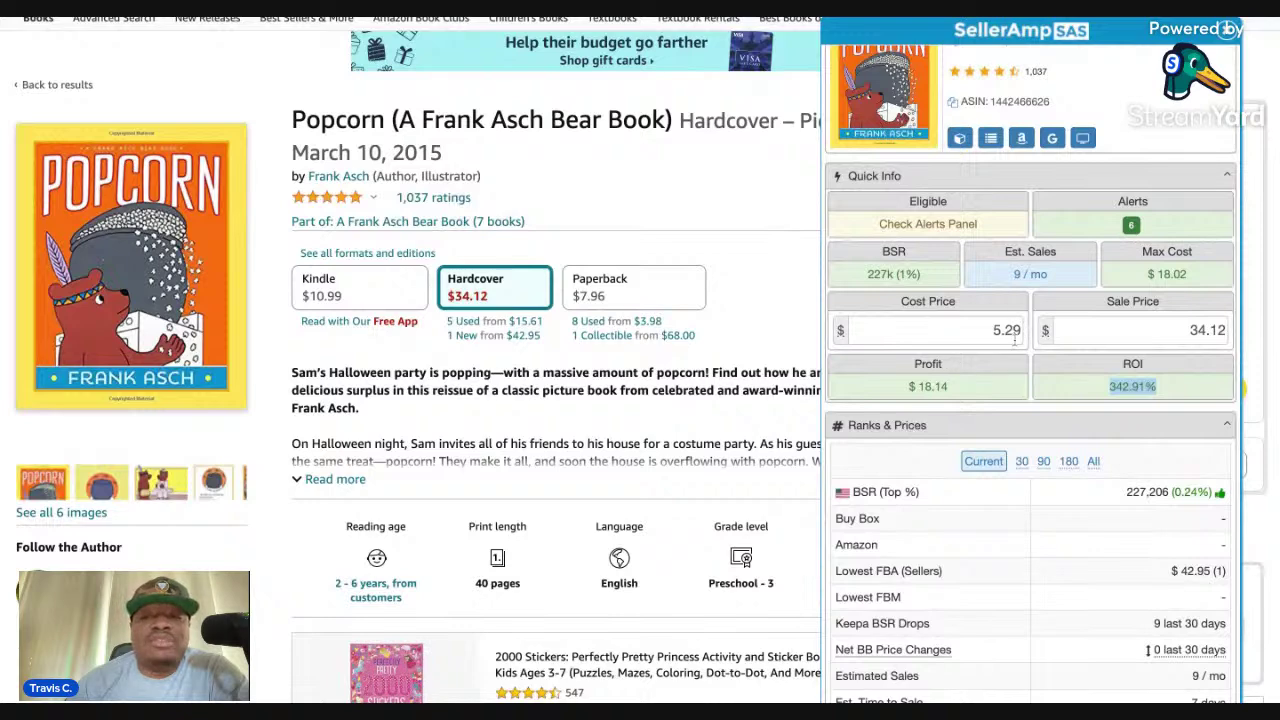
{"action": "triple_click", "coordinate": [955, 384]}
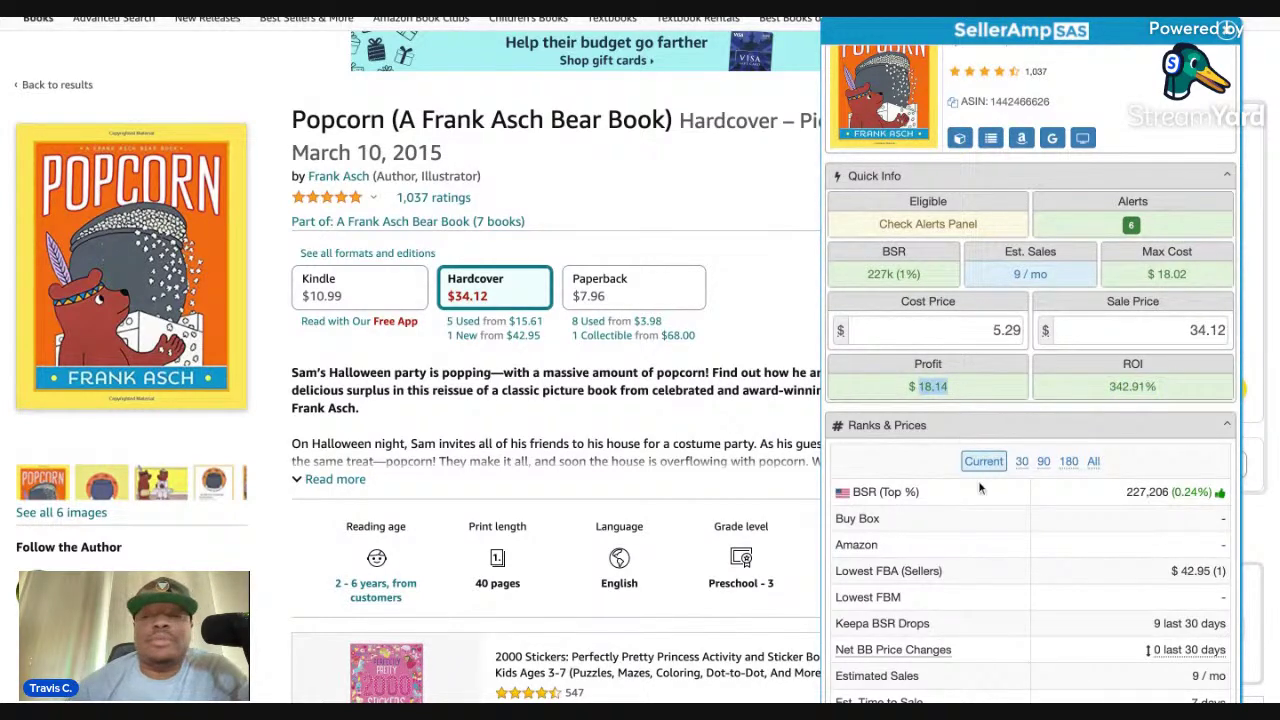
{"action": "left_click", "coordinate": [1232, 40]}
Start tracking the Popcorn hardcover in Keepa for 10 years with a used price alert at $6.00 or less.
{"action": "scroll", "coordinate": [590, 368], "scroll_direction": "down", "scroll_amount": 10}
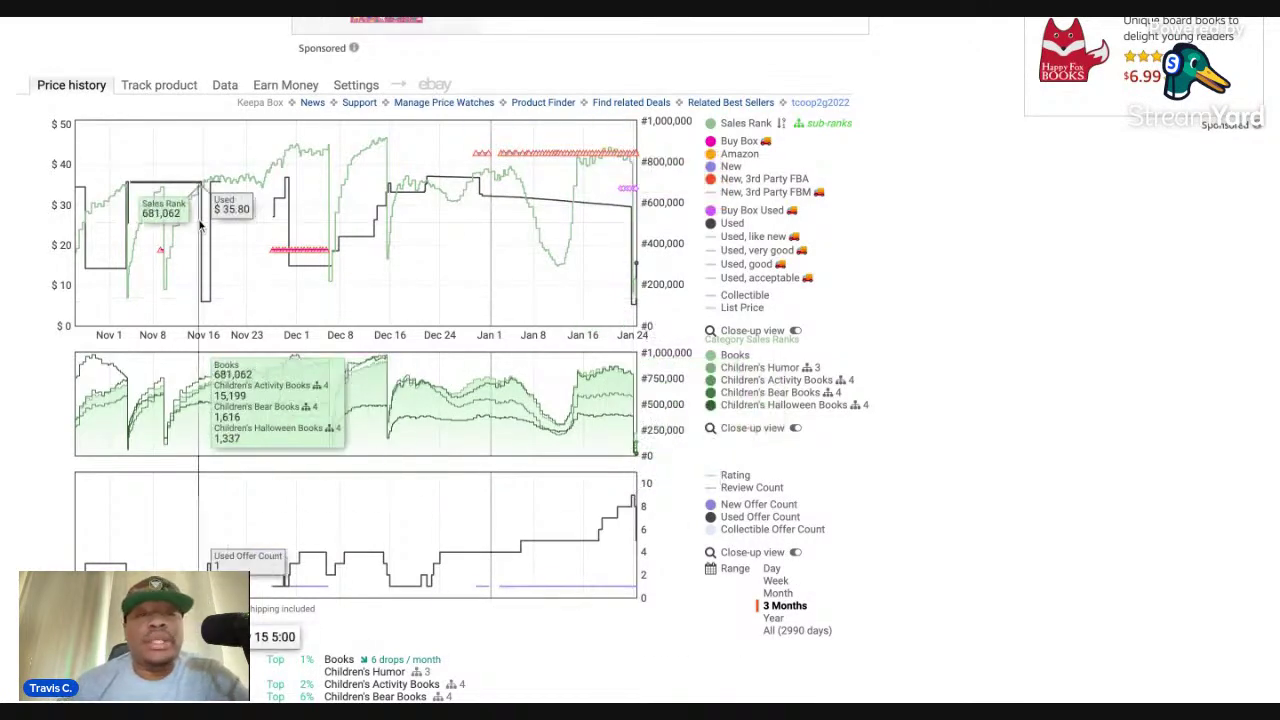
{"action": "left_click", "coordinate": [159, 86]}
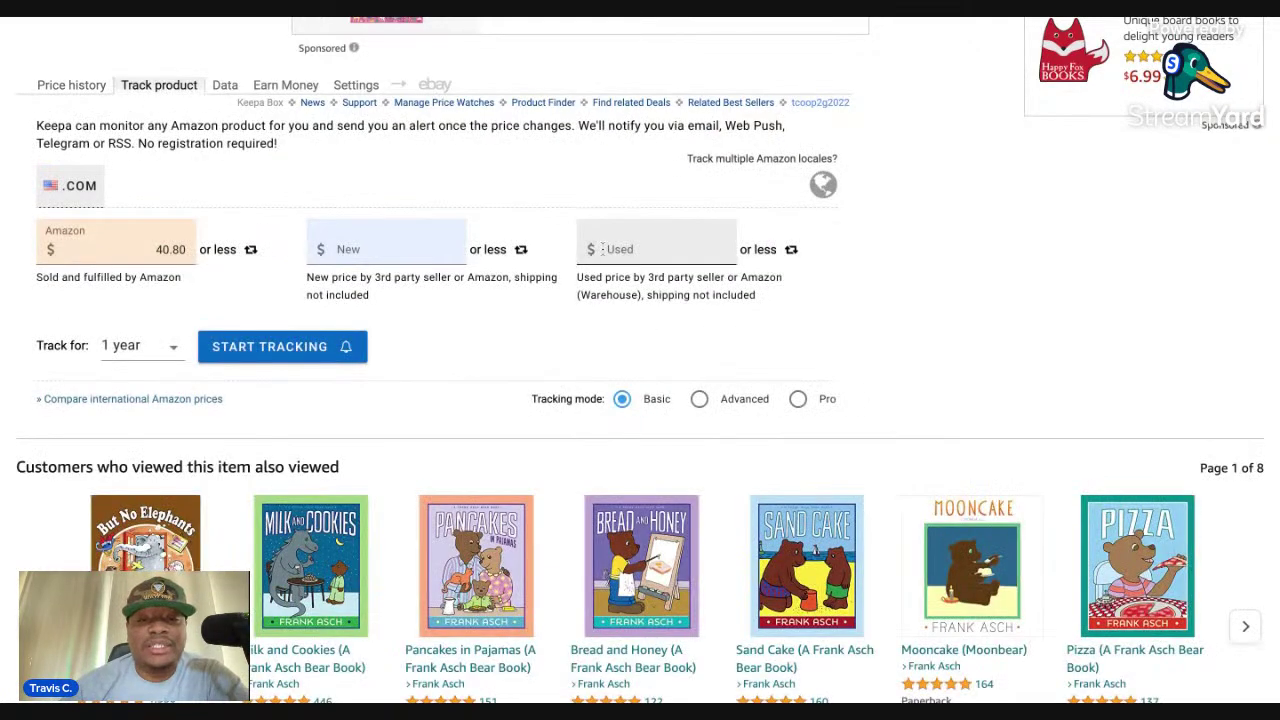
{"action": "scroll", "coordinate": [130, 102], "scroll_direction": "up", "scroll_amount": 1}
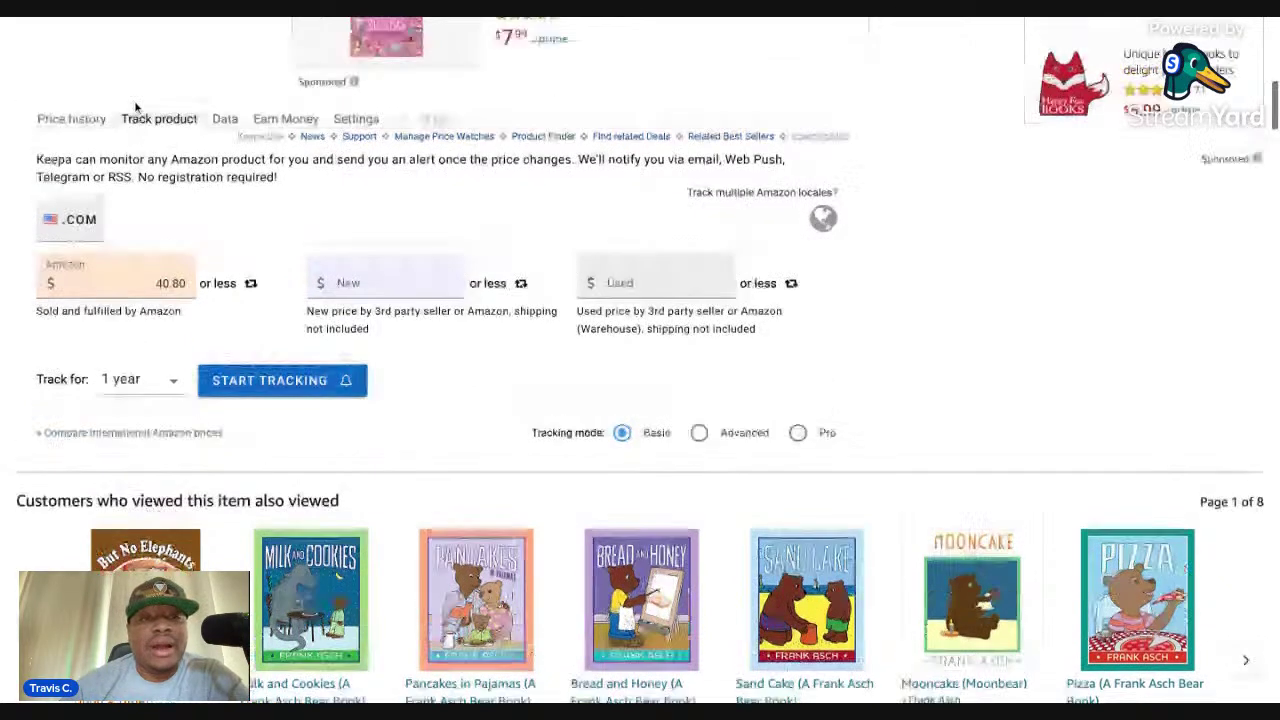
{"action": "left_click", "coordinate": [90, 133]}
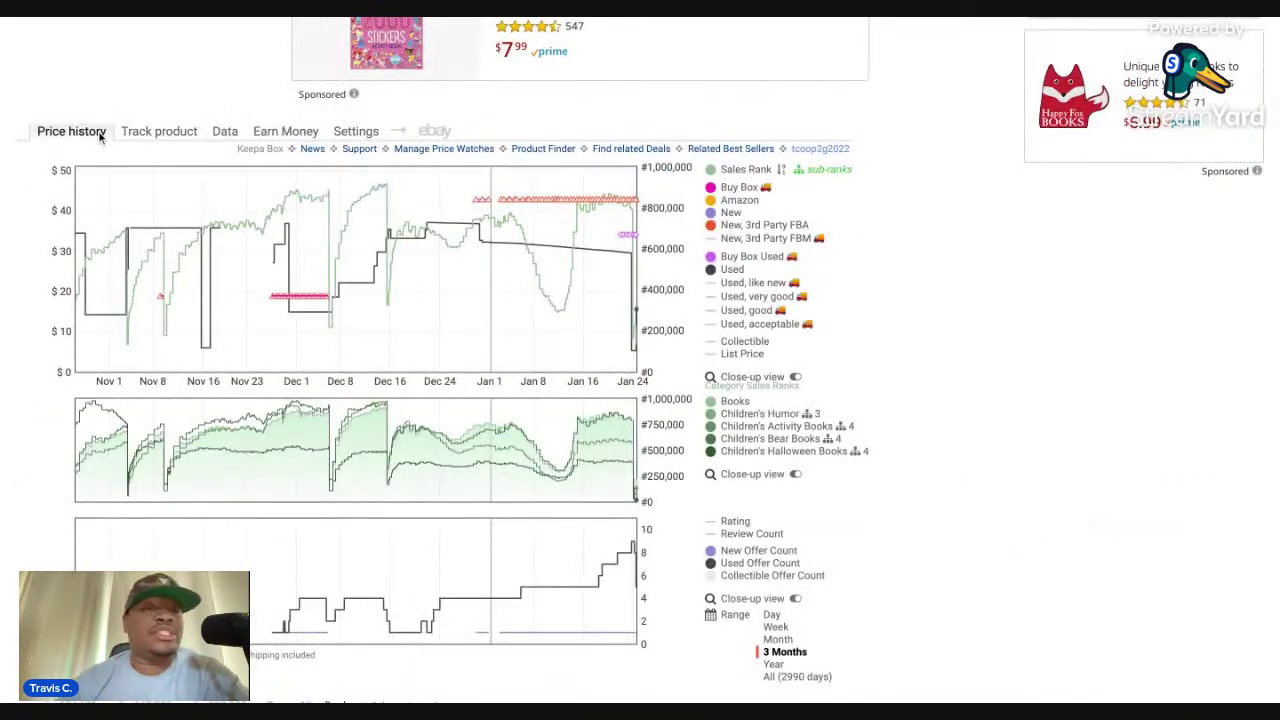
{"action": "left_click", "coordinate": [152, 136]}
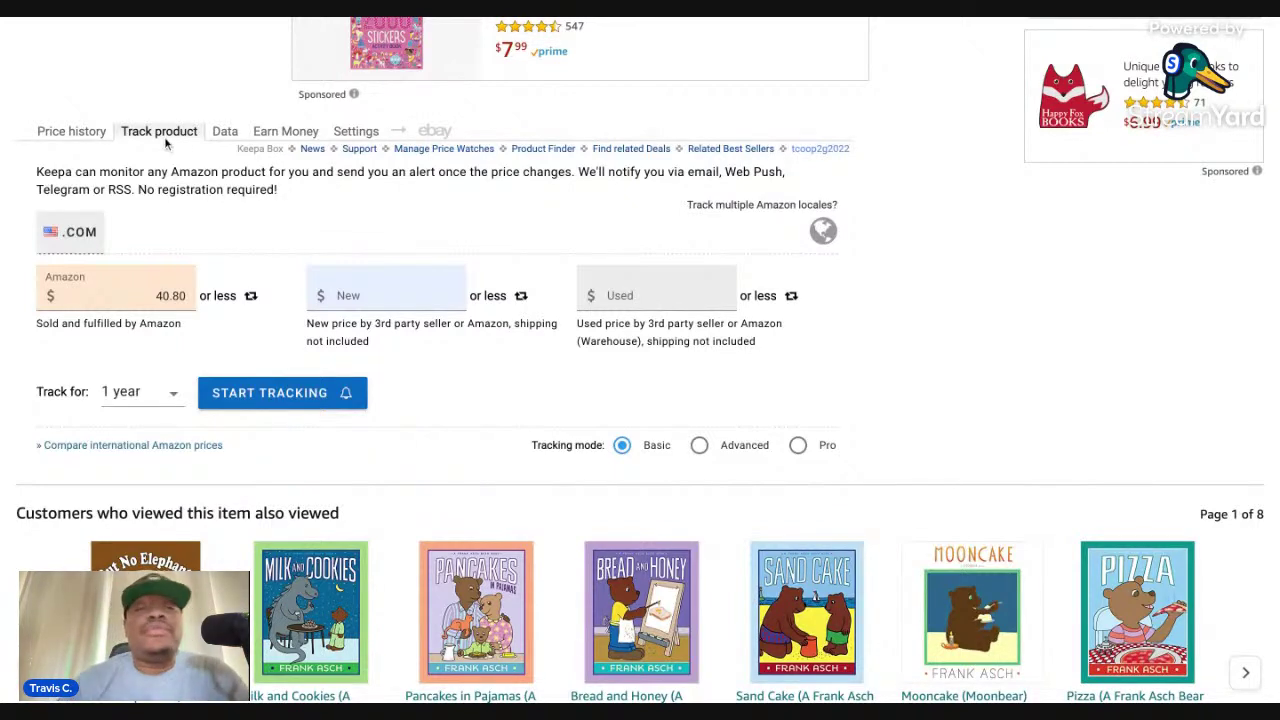
{"action": "left_click", "coordinate": [658, 292]}
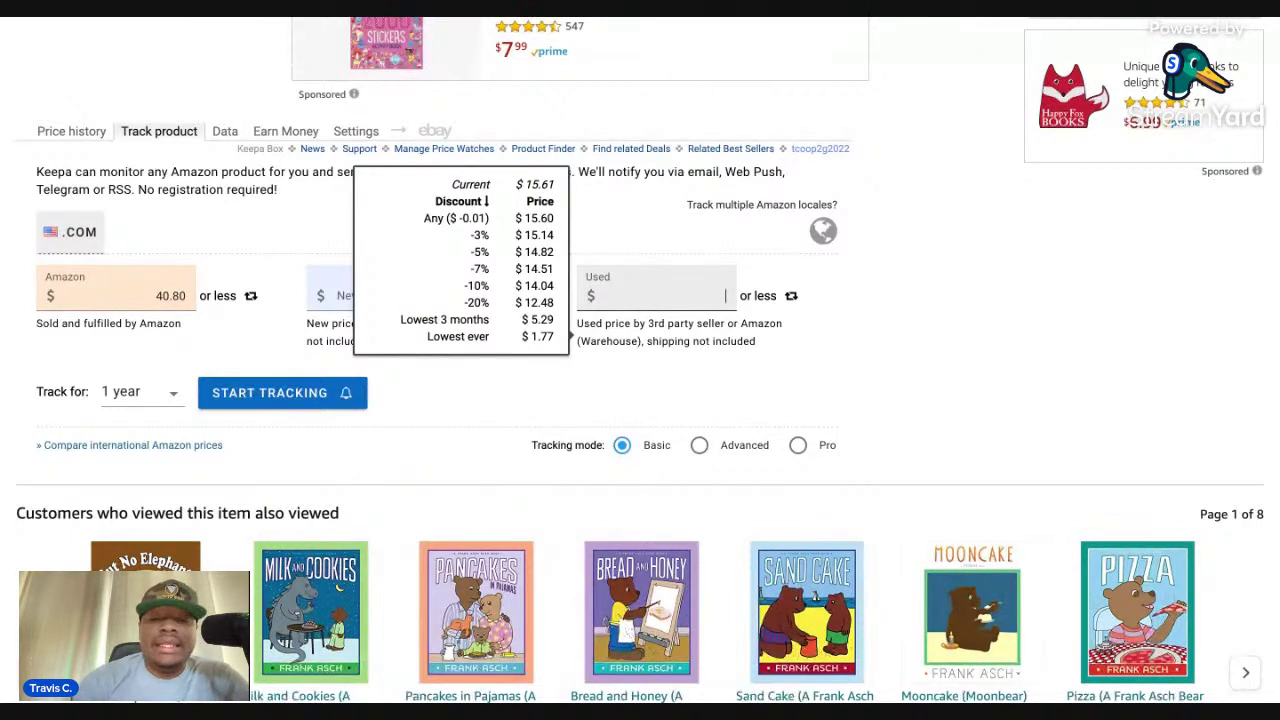
{"action": "left_click", "coordinate": [803, 340]}
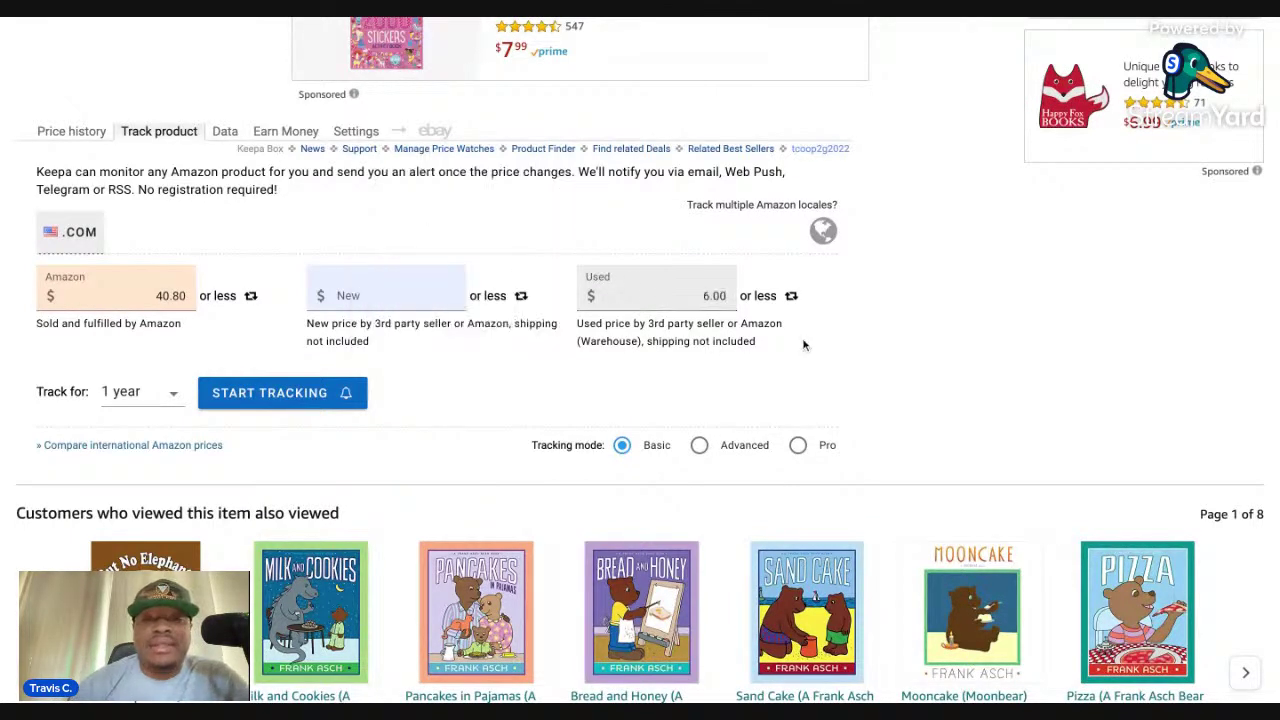
{"action": "left_click", "coordinate": [153, 382]}
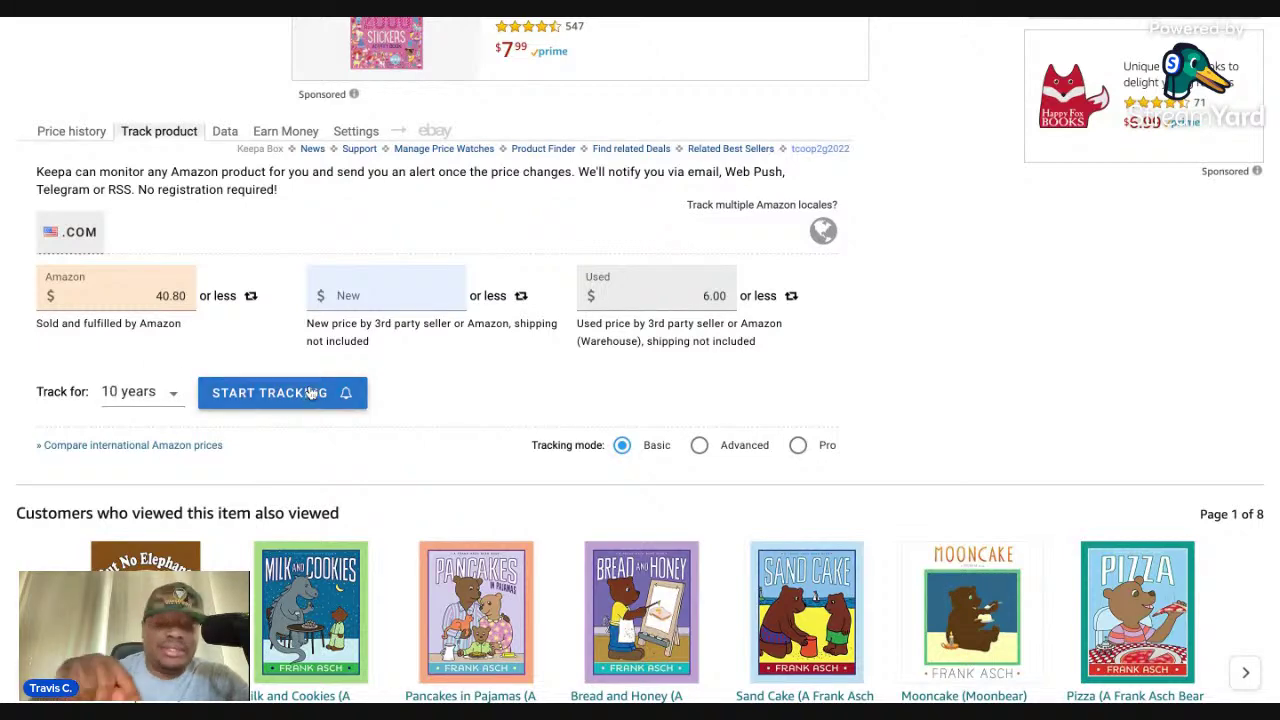
{"action": "left_click", "coordinate": [312, 393]}
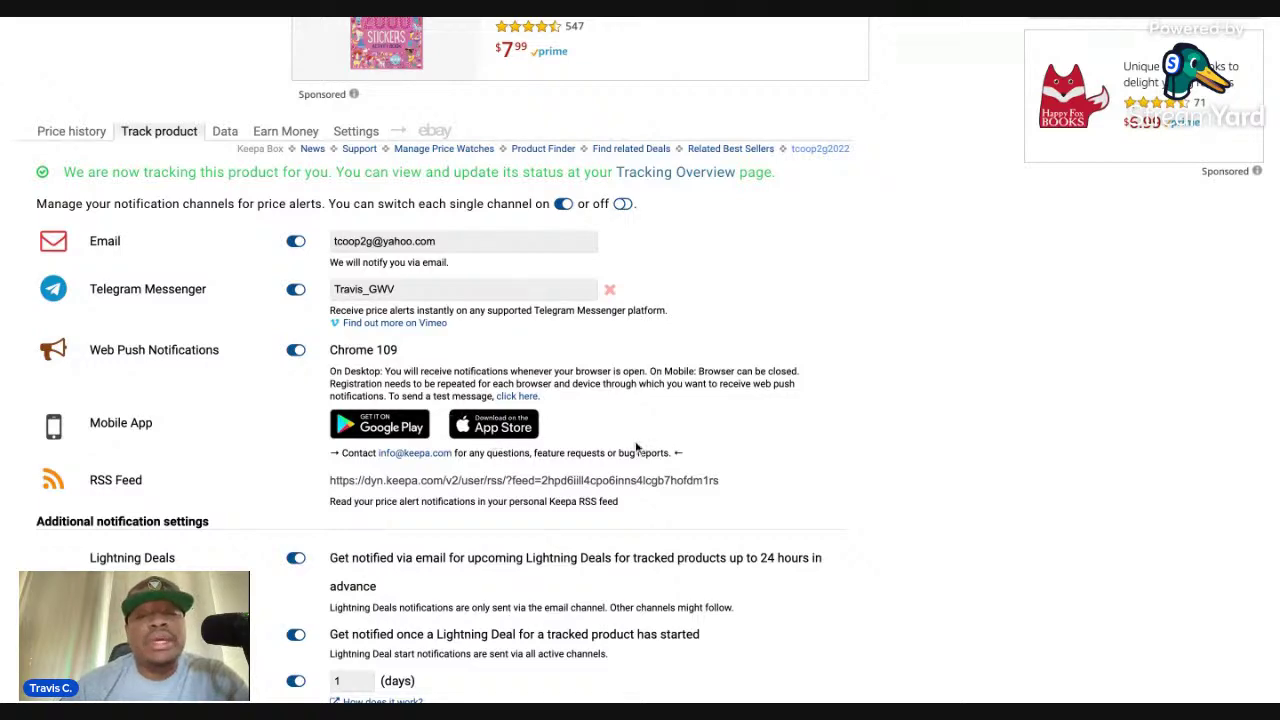
Review Keepa's notification channels for price alerts and look over the Popcorn hardcover listing.
{"action": "scroll", "coordinate": [651, 447], "scroll_direction": "down", "scroll_amount": 2}
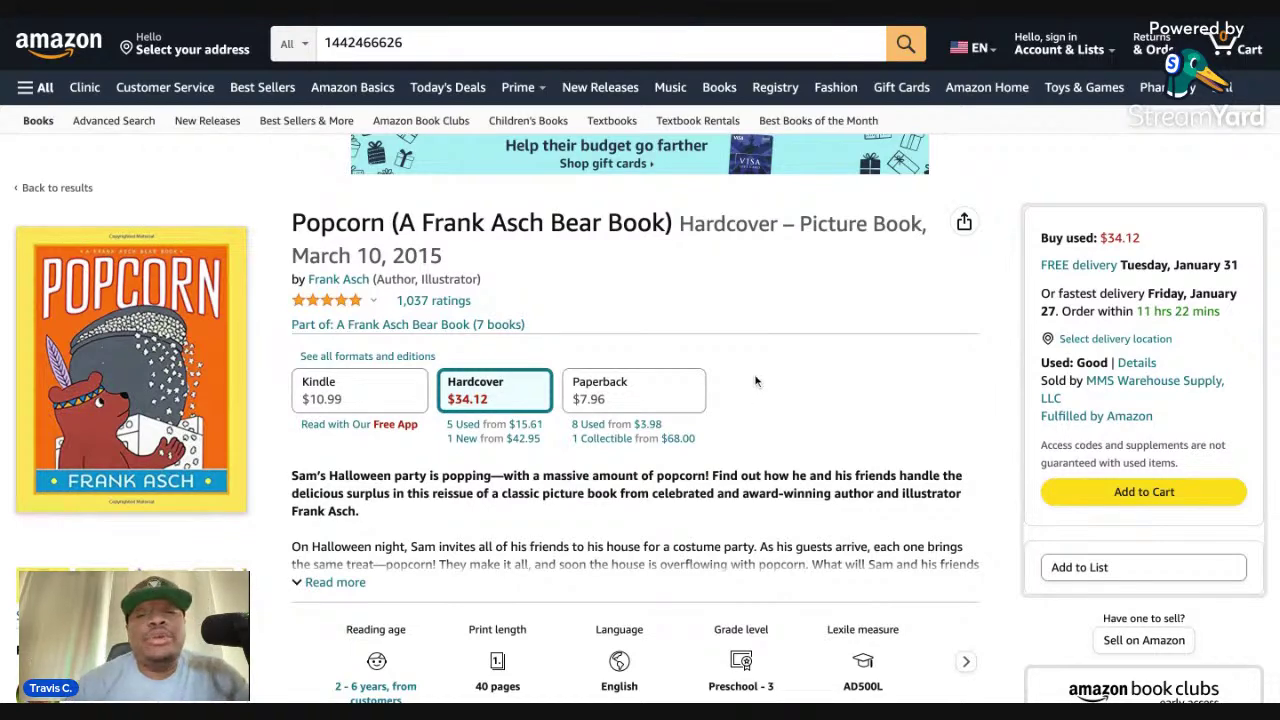
{"action": "scroll", "coordinate": [757, 378], "scroll_direction": "down", "scroll_amount": 1}
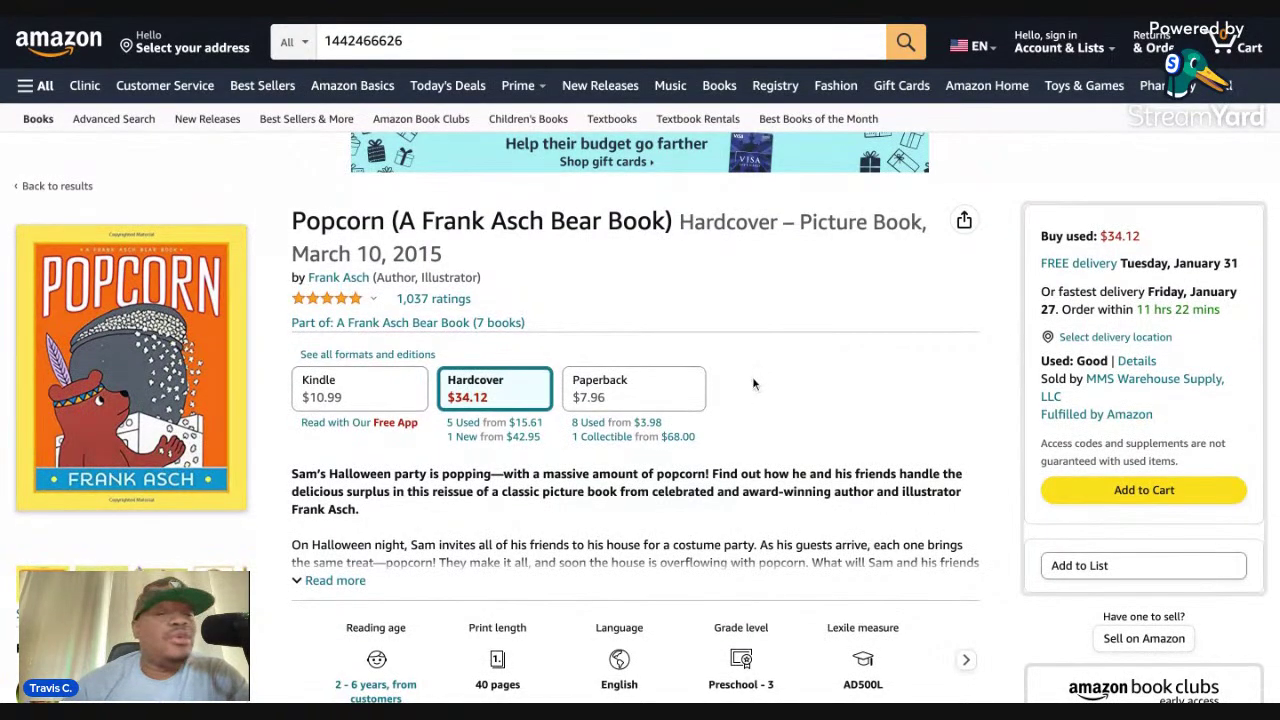
{"action": "scroll", "coordinate": [752, 376], "scroll_direction": "down", "scroll_amount": 4}
{"action": "scroll", "coordinate": [752, 376], "scroll_direction": "down", "scroll_amount": 3}
{"action": "scroll", "coordinate": [752, 376], "scroll_direction": "down", "scroll_amount": 4}
{"action": "scroll", "coordinate": [346, 287], "scroll_direction": "up", "scroll_amount": 4}
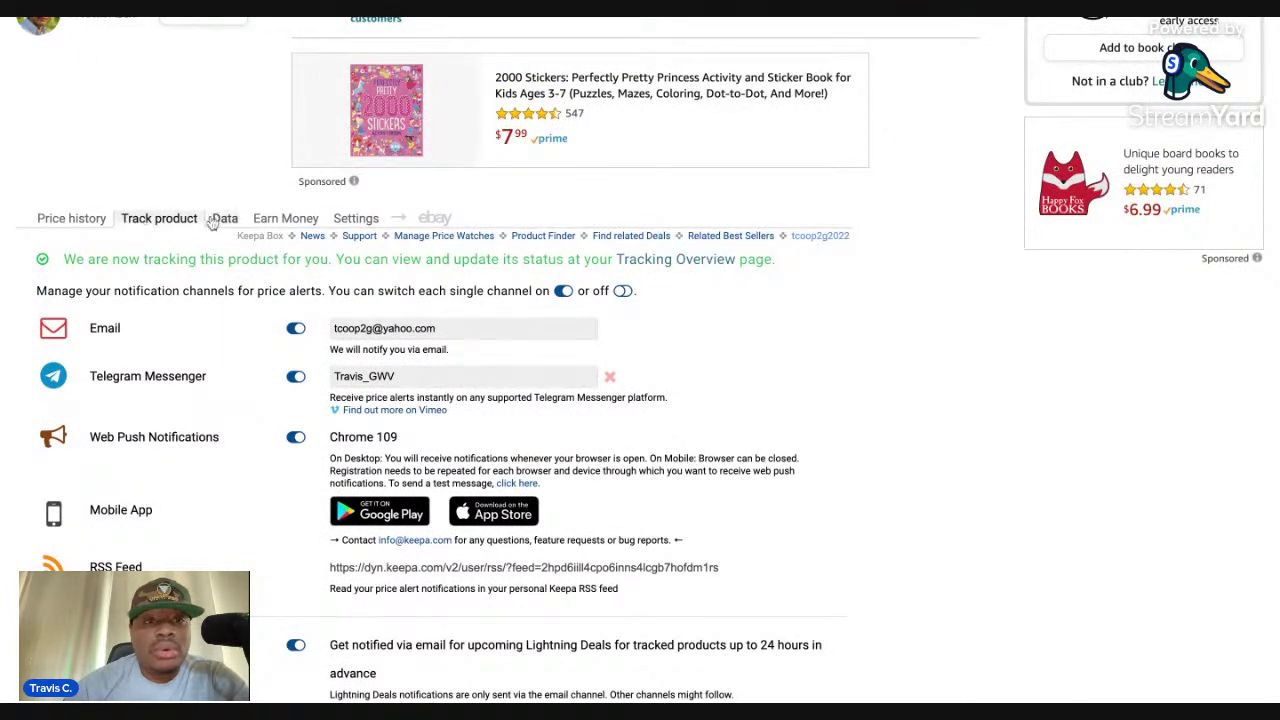
{"action": "left_click", "coordinate": [58, 219]}
{"action": "left_click", "coordinate": [149, 218]}
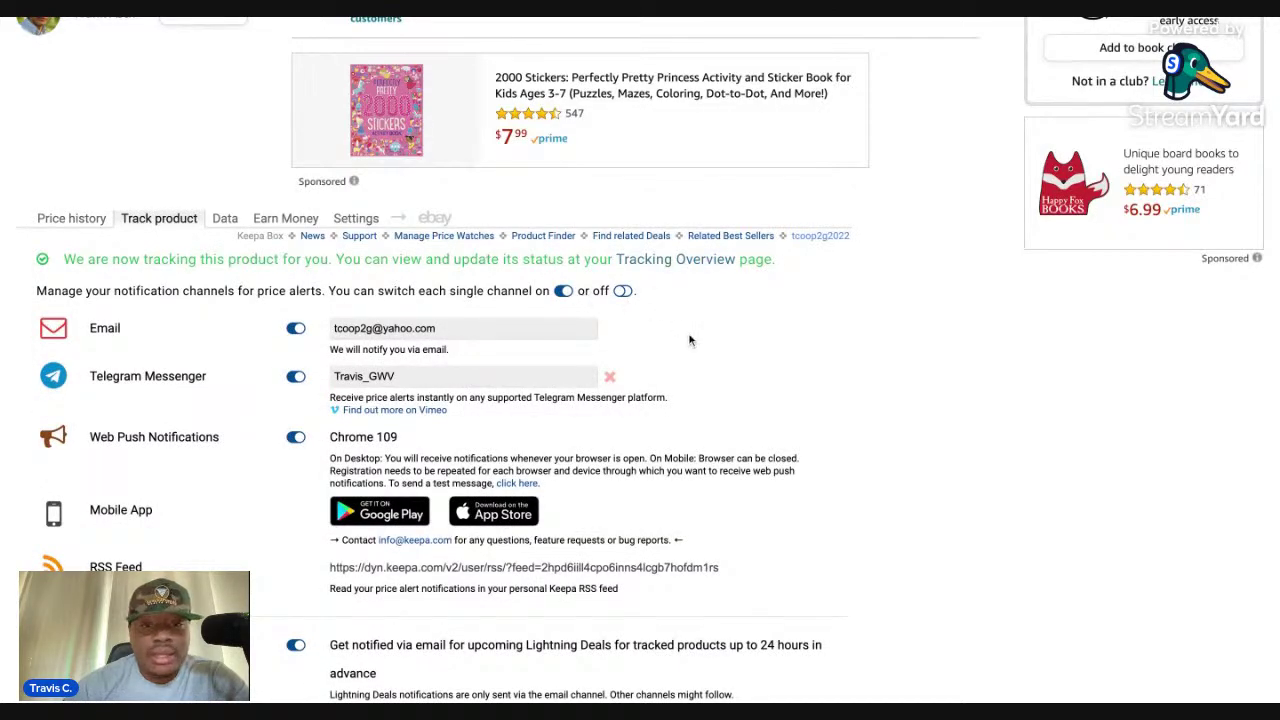
{"action": "scroll", "coordinate": [675, 327], "scroll_direction": "down", "scroll_amount": 7}
{"action": "scroll", "coordinate": [693, 347], "scroll_direction": "up", "scroll_amount": 6}
{"action": "scroll", "coordinate": [693, 347], "scroll_direction": "up", "scroll_amount": 5}
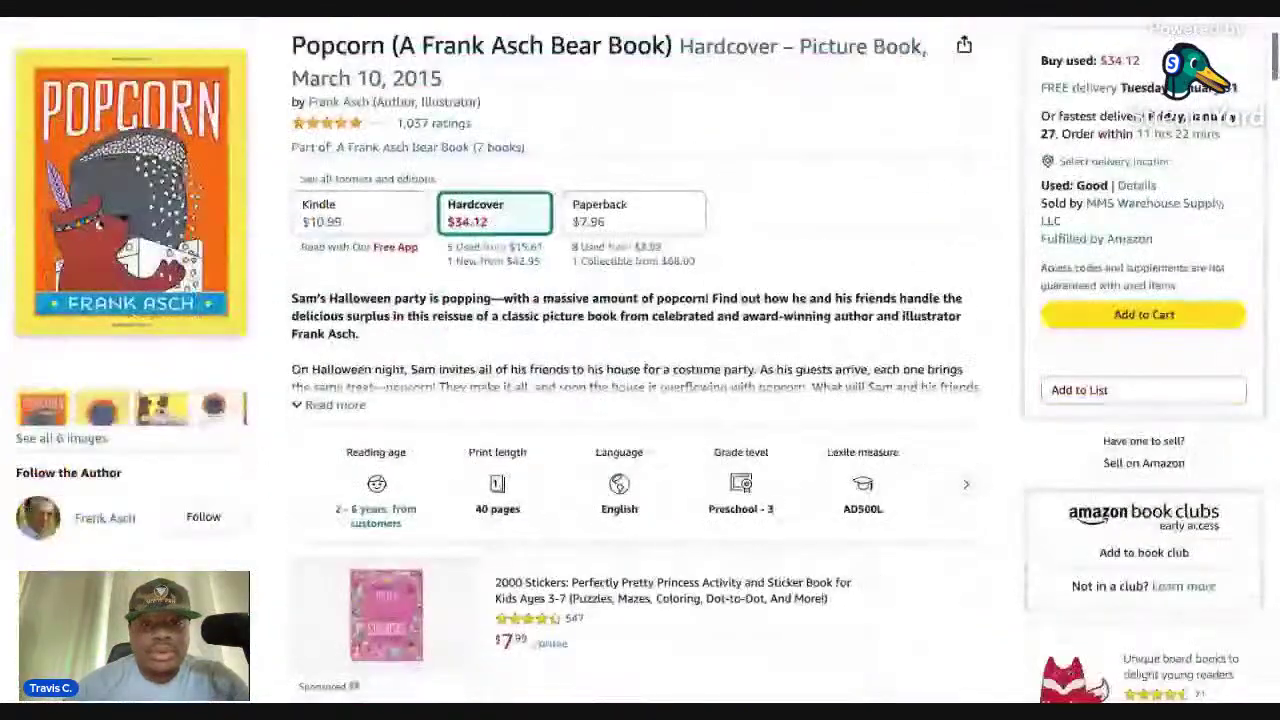
Switch to the July 18, 2023 hardcover edition of Popcorn and examine its three-month Keepa price history and sales rank averages.
{"action": "left_click", "coordinate": [630, 215]}
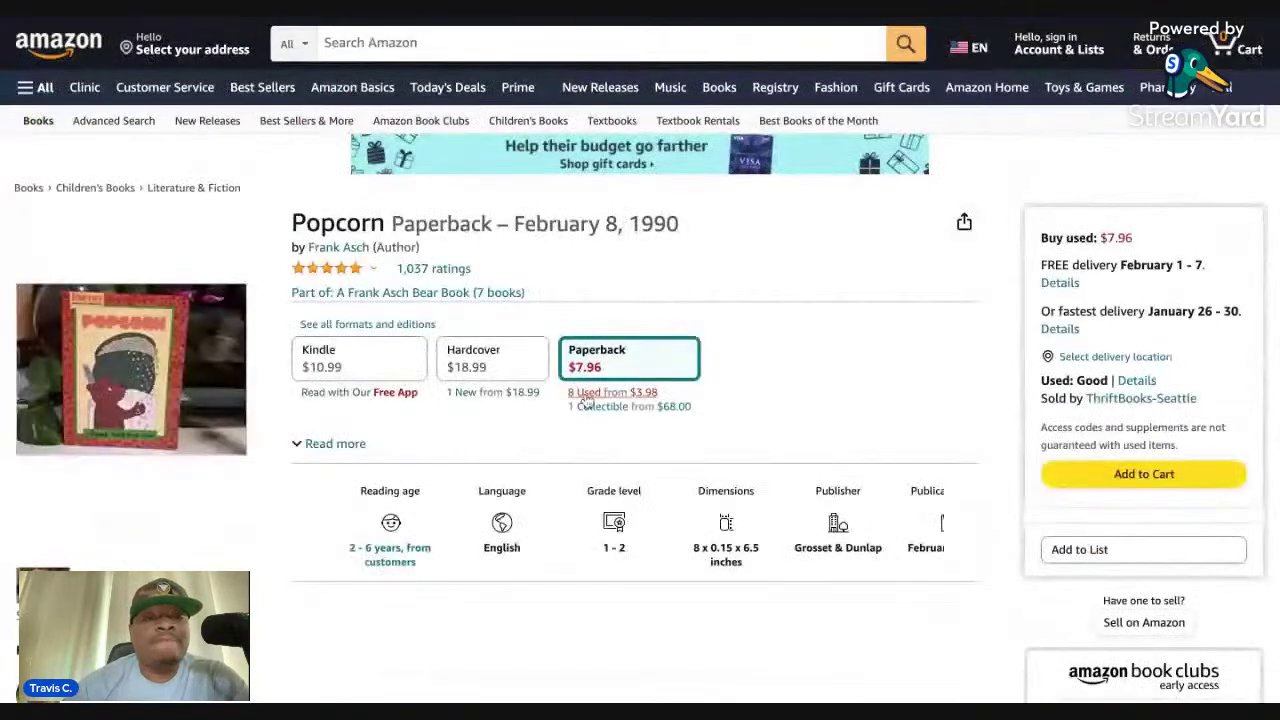
{"action": "left_click", "coordinate": [488, 357]}
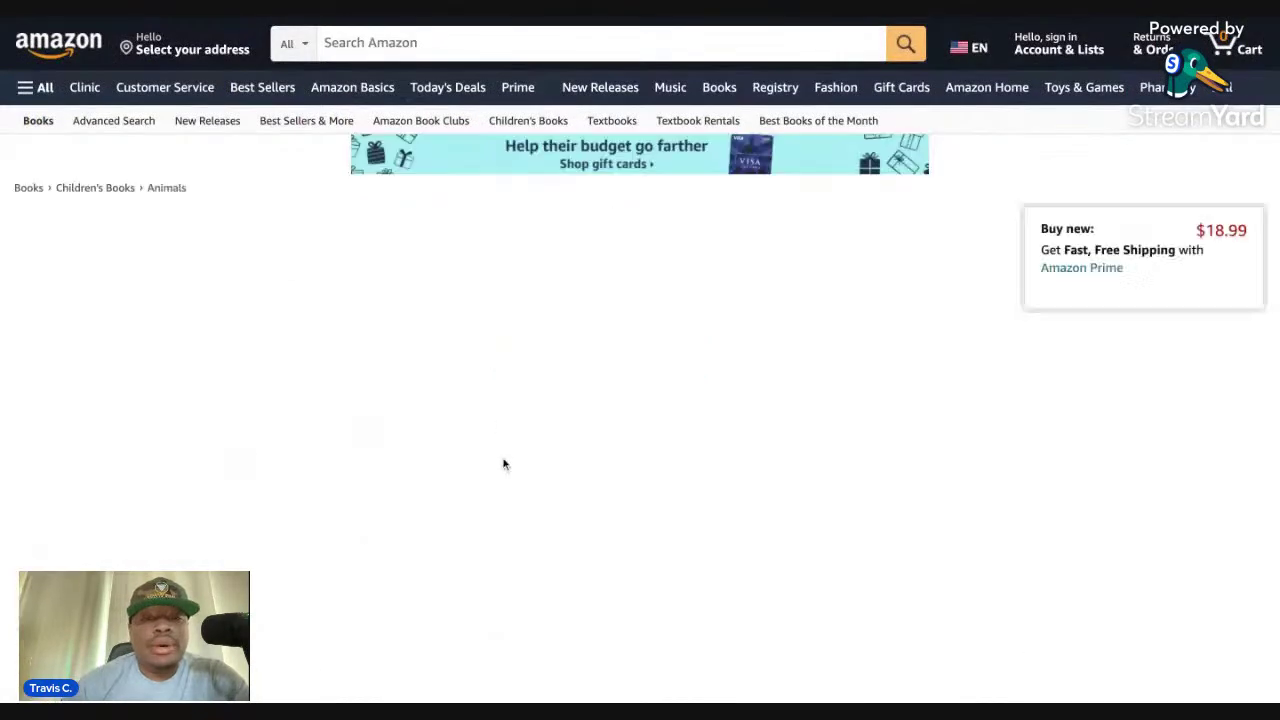
{"action": "scroll", "coordinate": [503, 463], "scroll_direction": "down", "scroll_amount": 6}
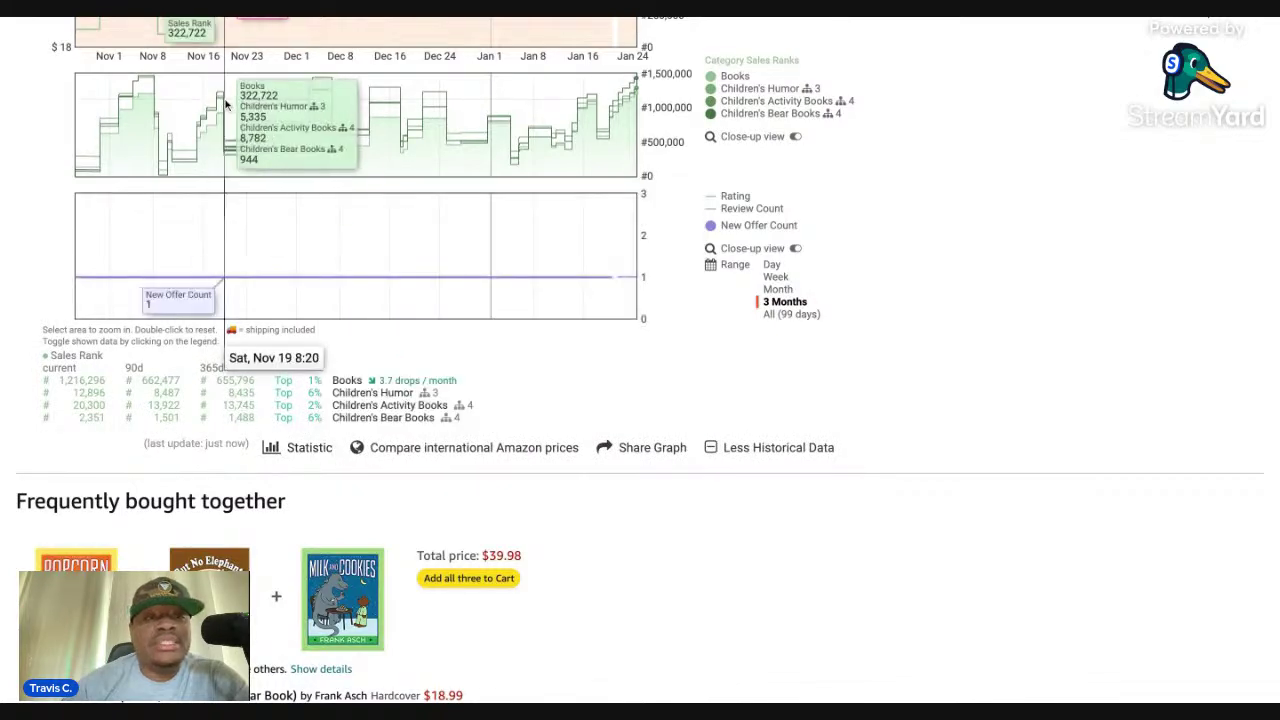
{"action": "scroll", "coordinate": [228, 198], "scroll_direction": "up", "scroll_amount": 2}
{"action": "scroll", "coordinate": [228, 200], "scroll_direction": "up", "scroll_amount": 1}
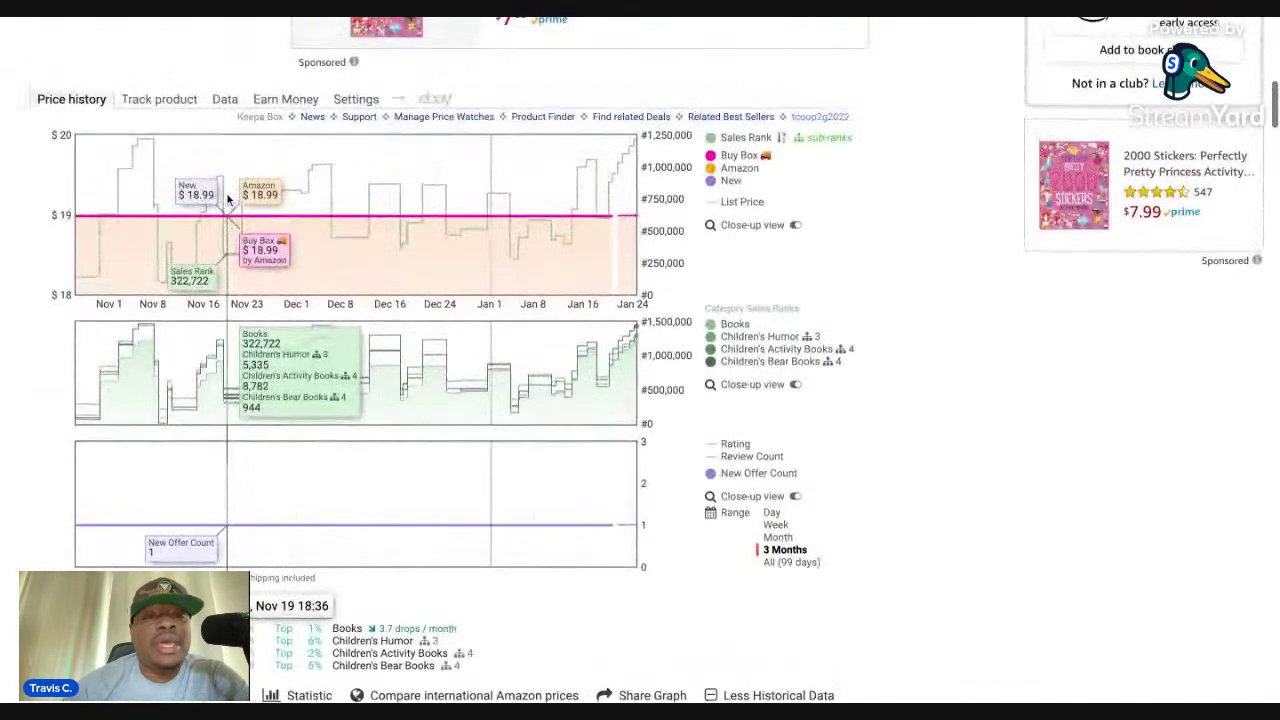
{"action": "scroll", "coordinate": [228, 200], "scroll_direction": "down", "scroll_amount": 1}
{"action": "scroll", "coordinate": [228, 200], "scroll_direction": "down", "scroll_amount": 3}
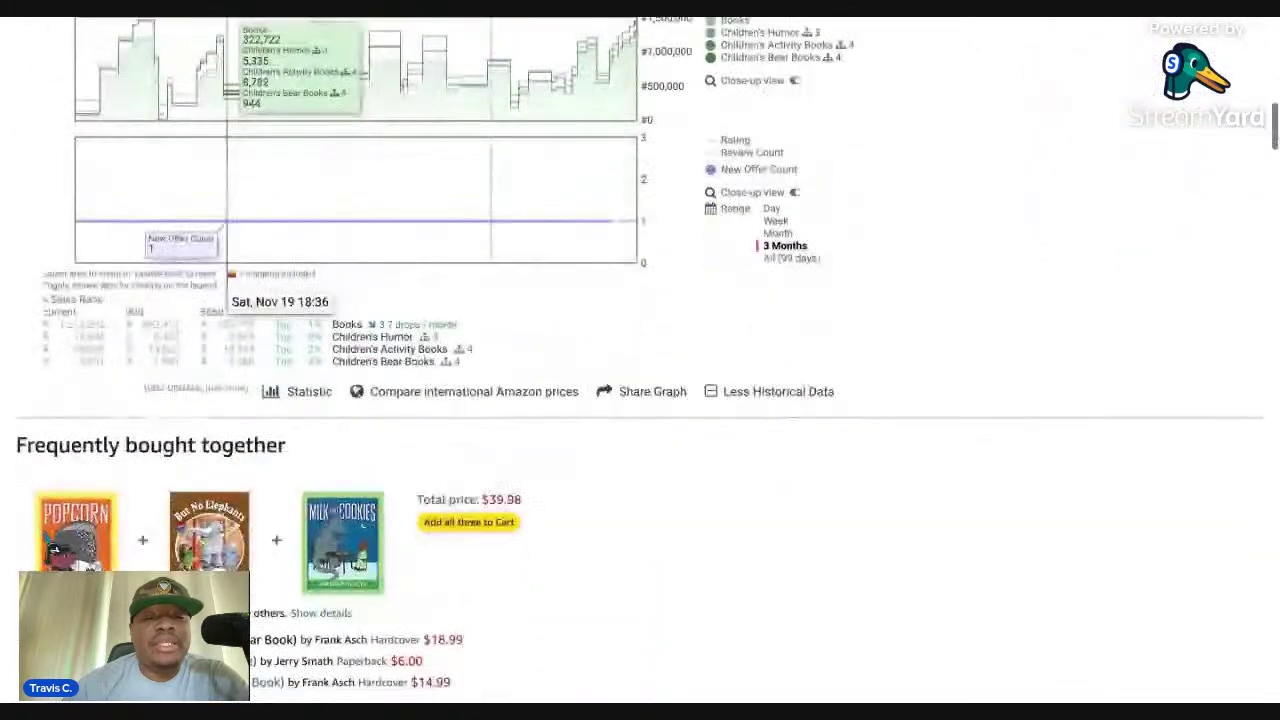
{"action": "mouse_move", "coordinate": [295, 391]}
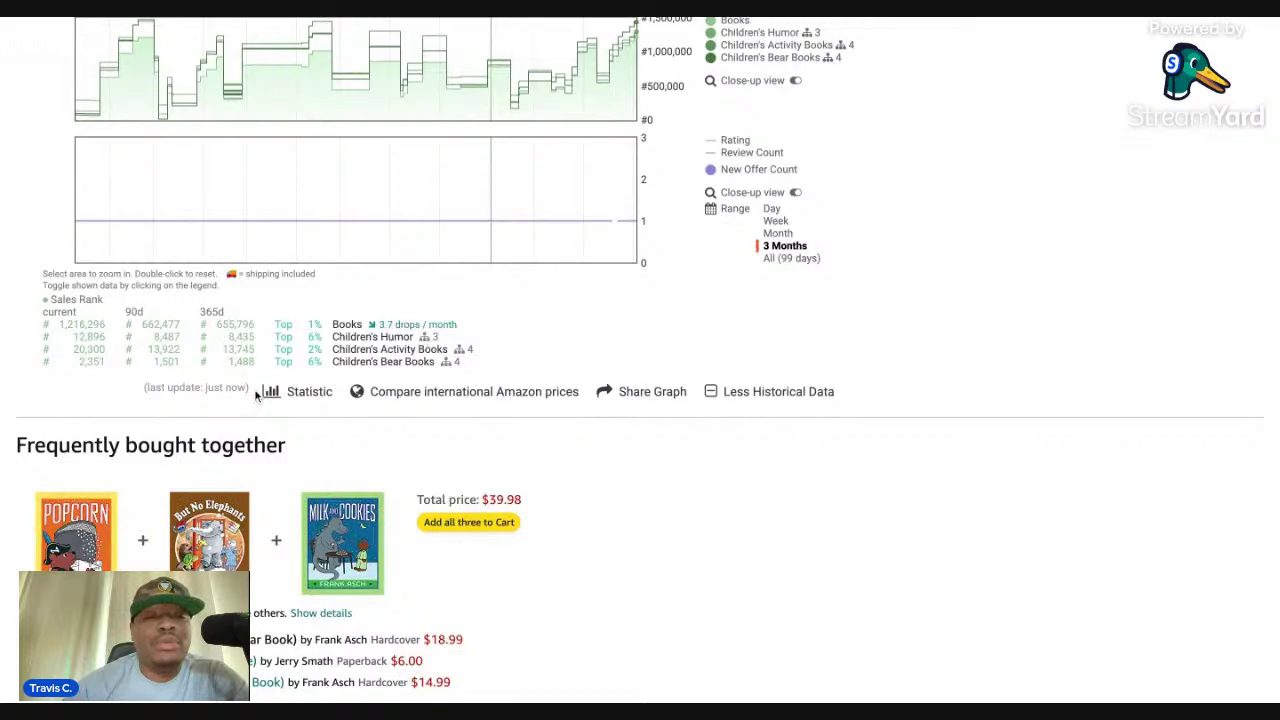
{"action": "scroll", "coordinate": [250, 392], "scroll_direction": "up", "scroll_amount": 5}
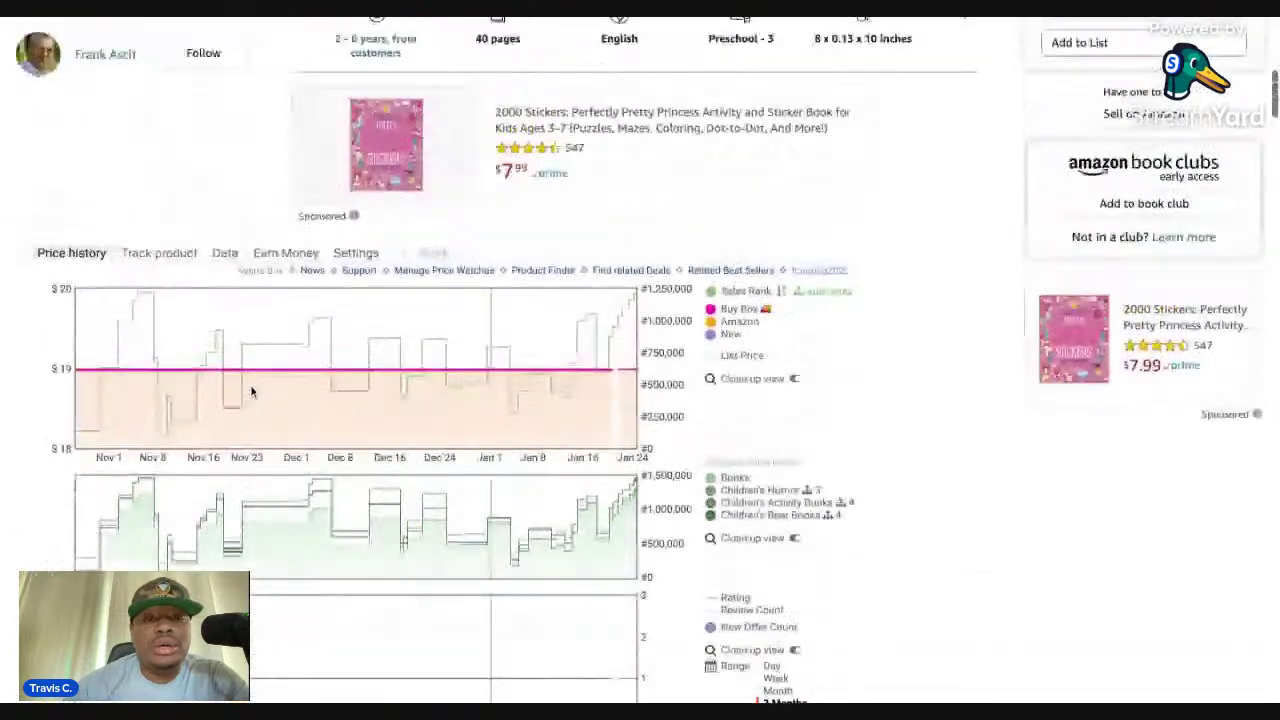
{"action": "scroll", "coordinate": [252, 392], "scroll_direction": "up", "scroll_amount": 6}
{"action": "scroll", "coordinate": [256, 440], "scroll_direction": "down", "scroll_amount": 10}
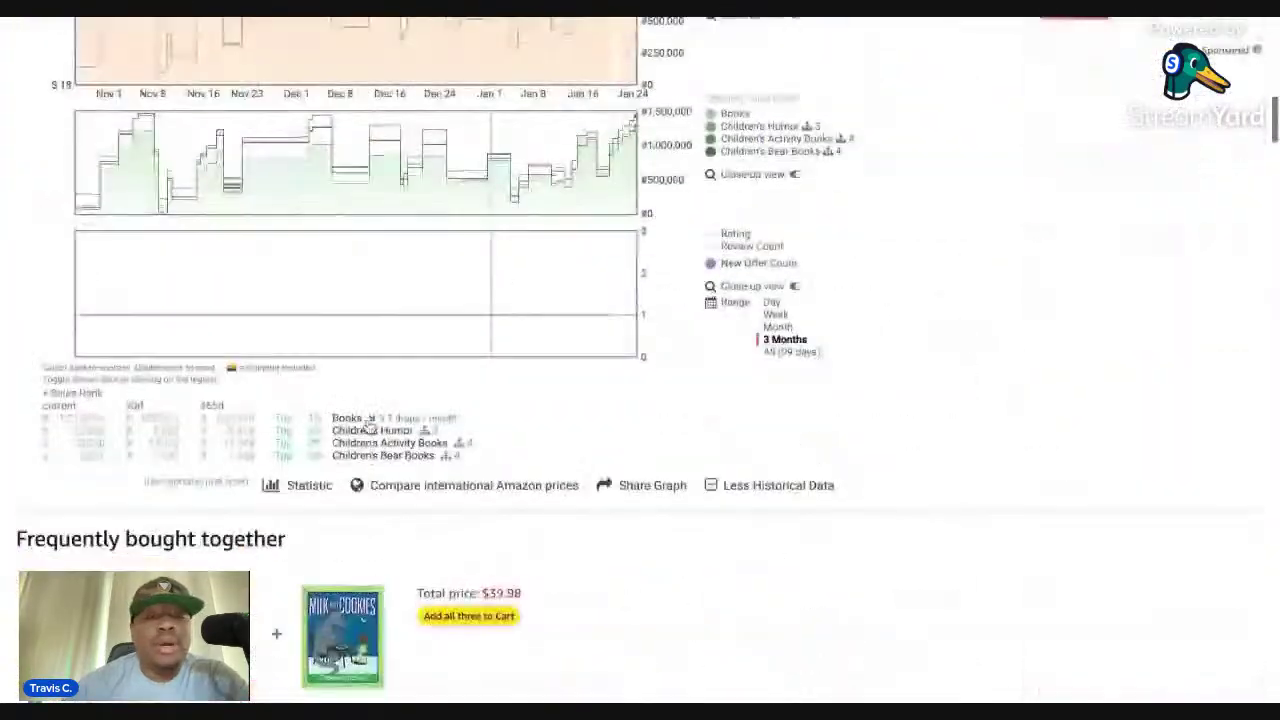
{"action": "mouse_move", "coordinate": [290, 497]}
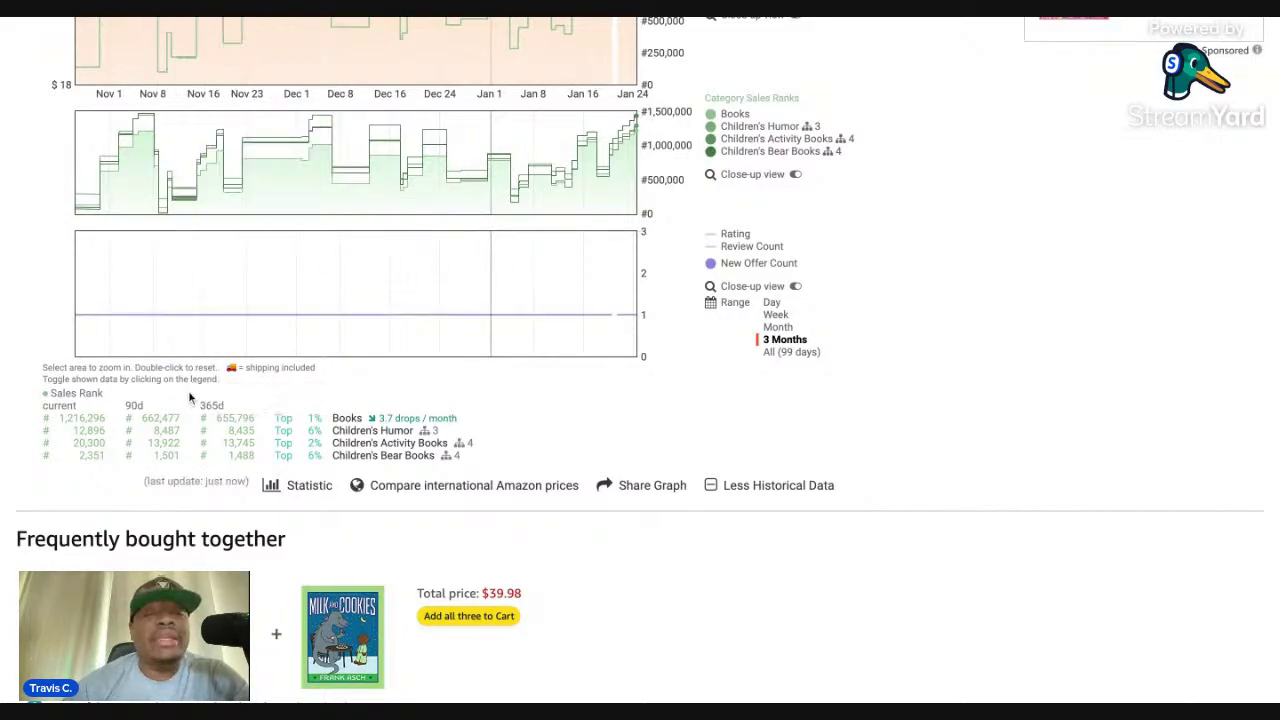
Search Amazon for "biology textbook".
{"action": "scroll", "coordinate": [190, 397], "scroll_direction": "up", "scroll_amount": 15}
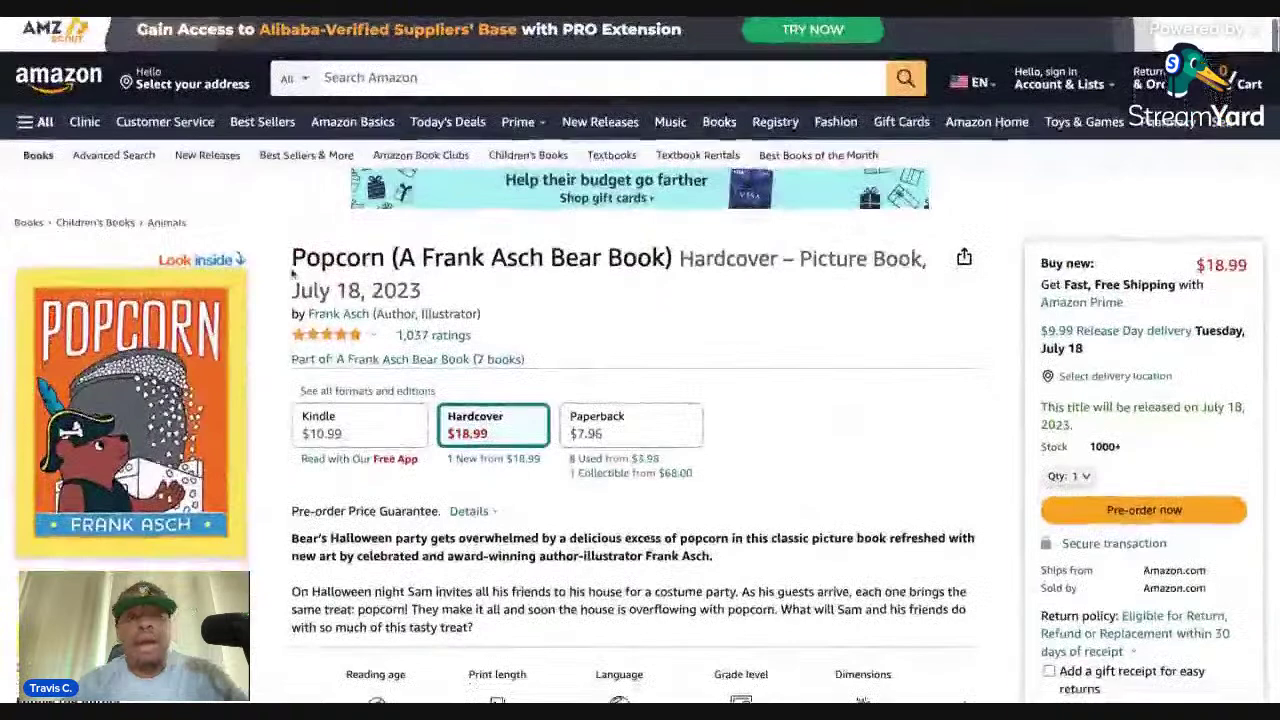
{"action": "left_click", "coordinate": [381, 78]}
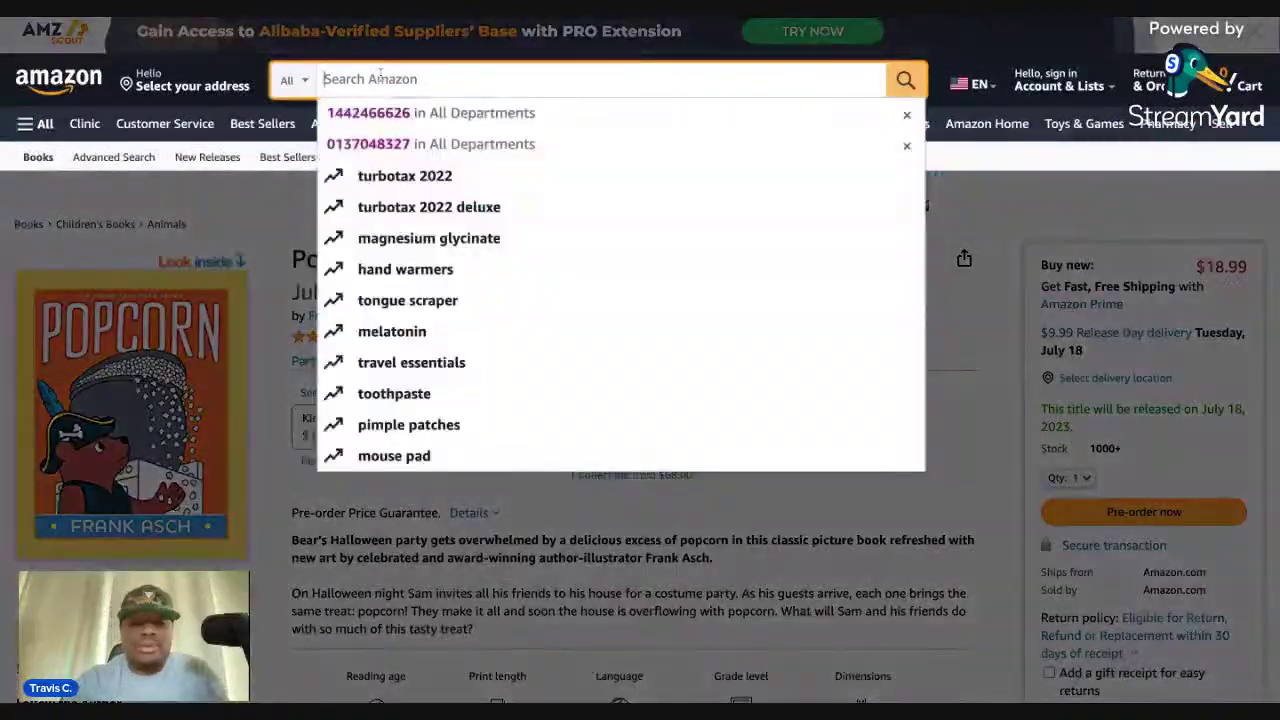
{"action": "type", "text": "biolo"}
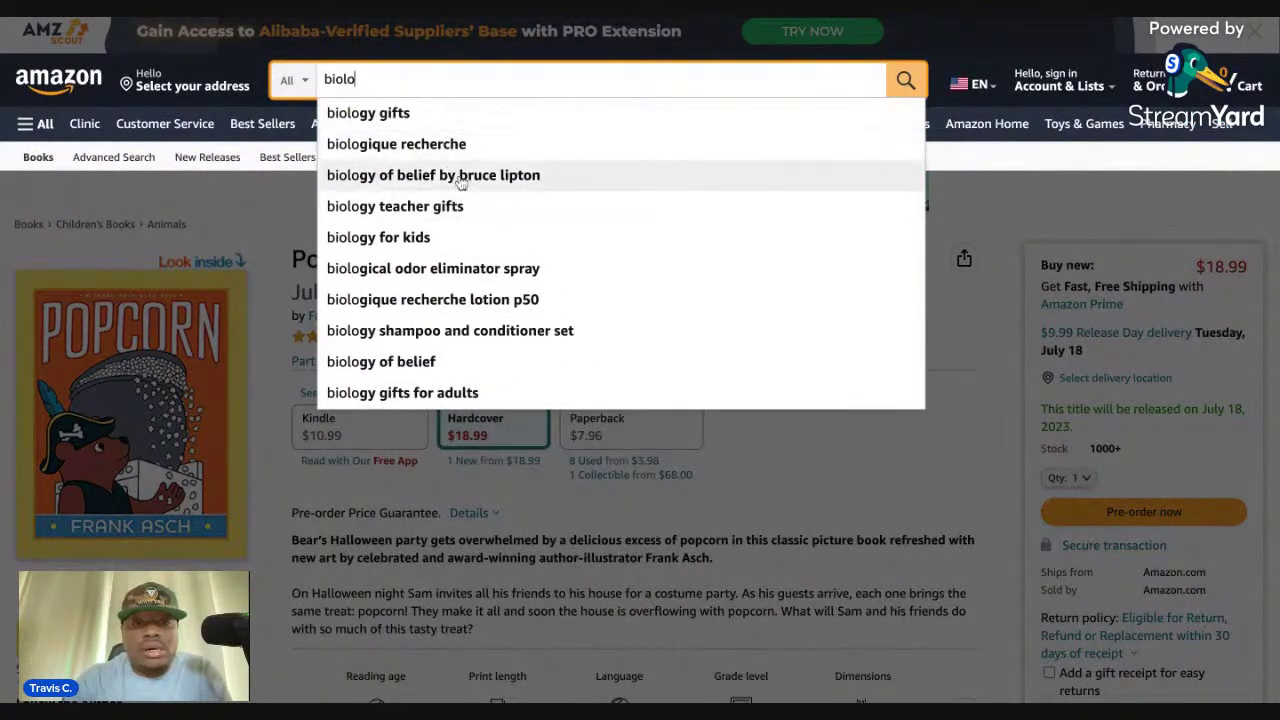
{"action": "type", "text": "gy"}
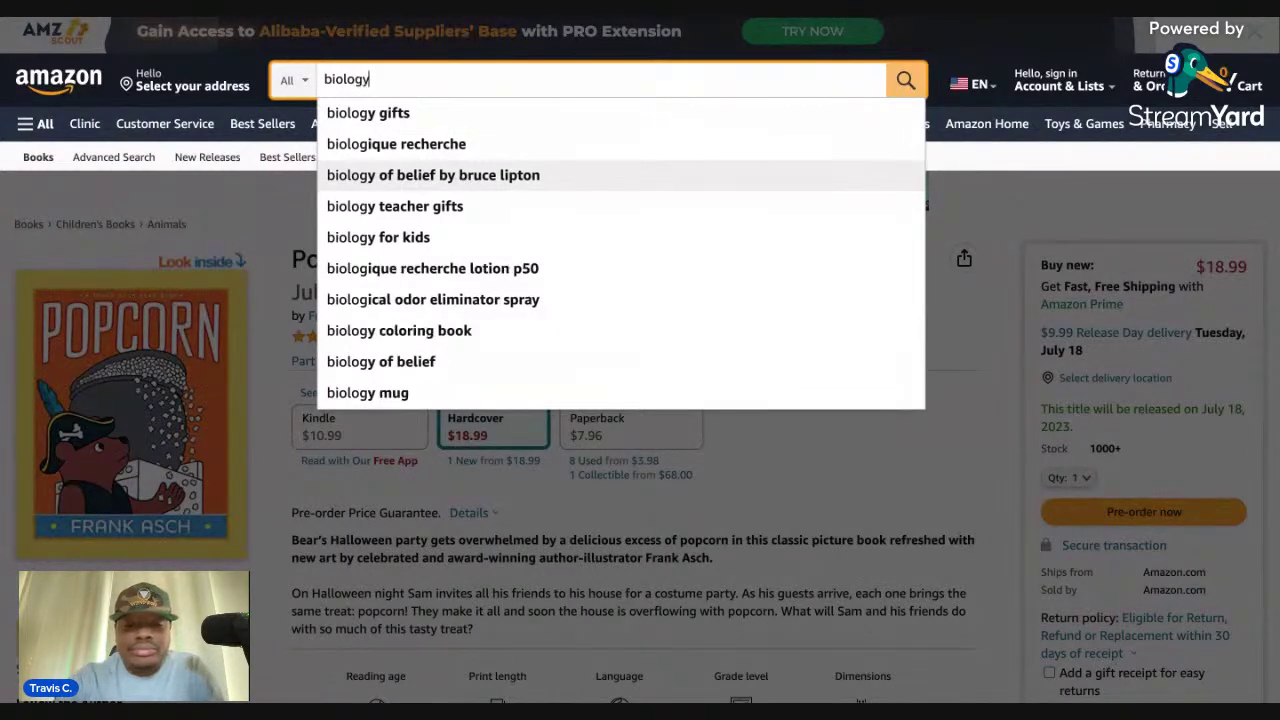
{"action": "type", "text": " textbook"}
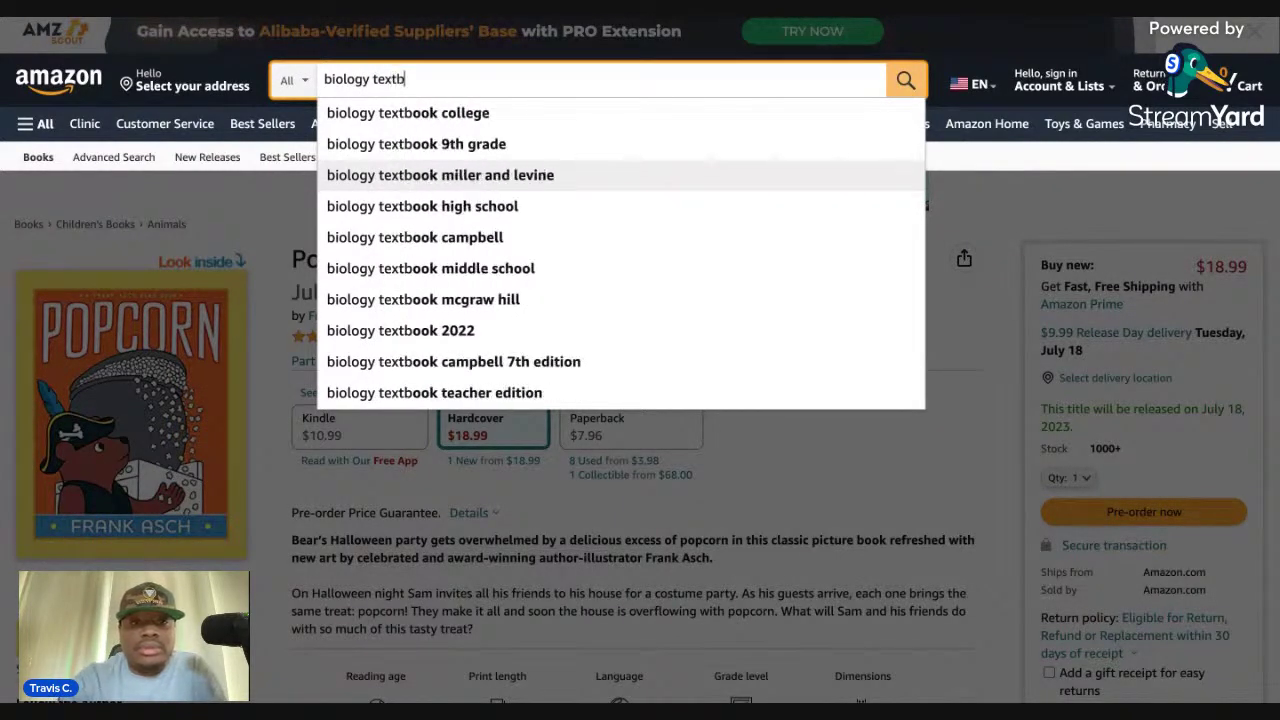
{"action": "key", "text": "Return"}
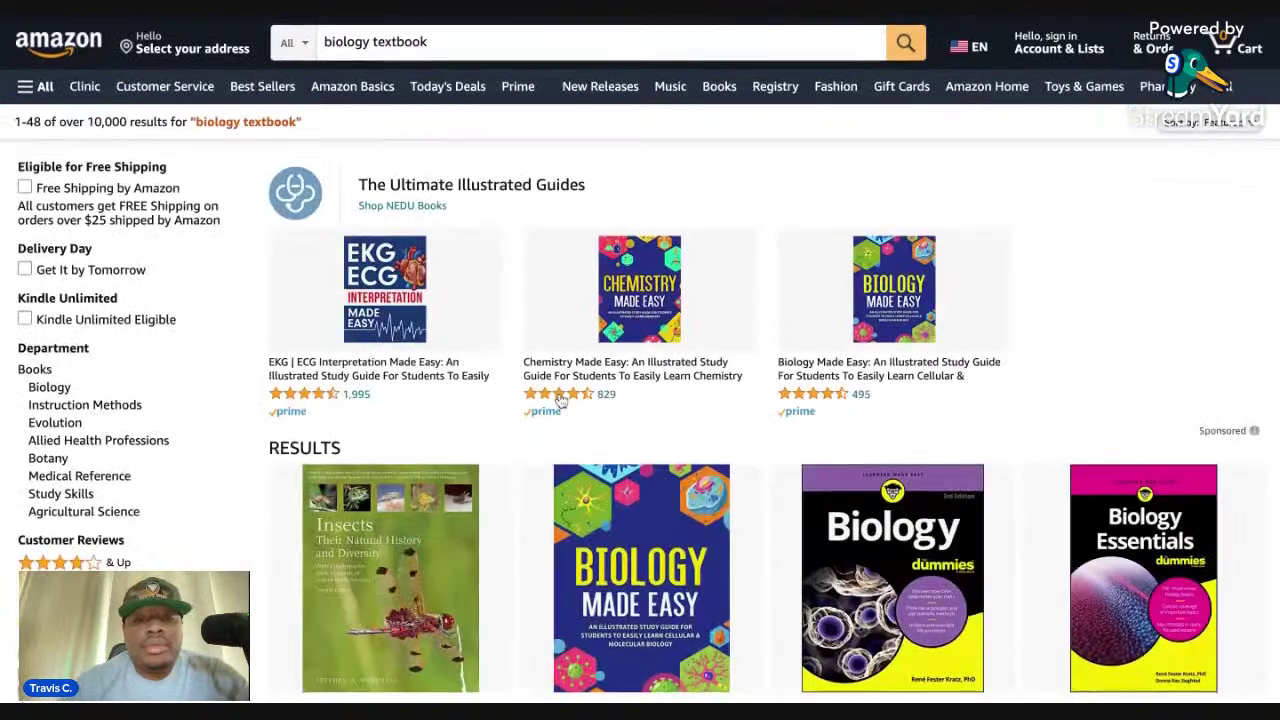
Open the listing for the 11th Edition hardcover of Campbell Biology (Campbell Biology Series) from the search results.
{"action": "scroll", "coordinate": [561, 400], "scroll_direction": "down", "scroll_amount": 6}
{"action": "scroll", "coordinate": [336, 341], "scroll_direction": "down", "scroll_amount": 5}
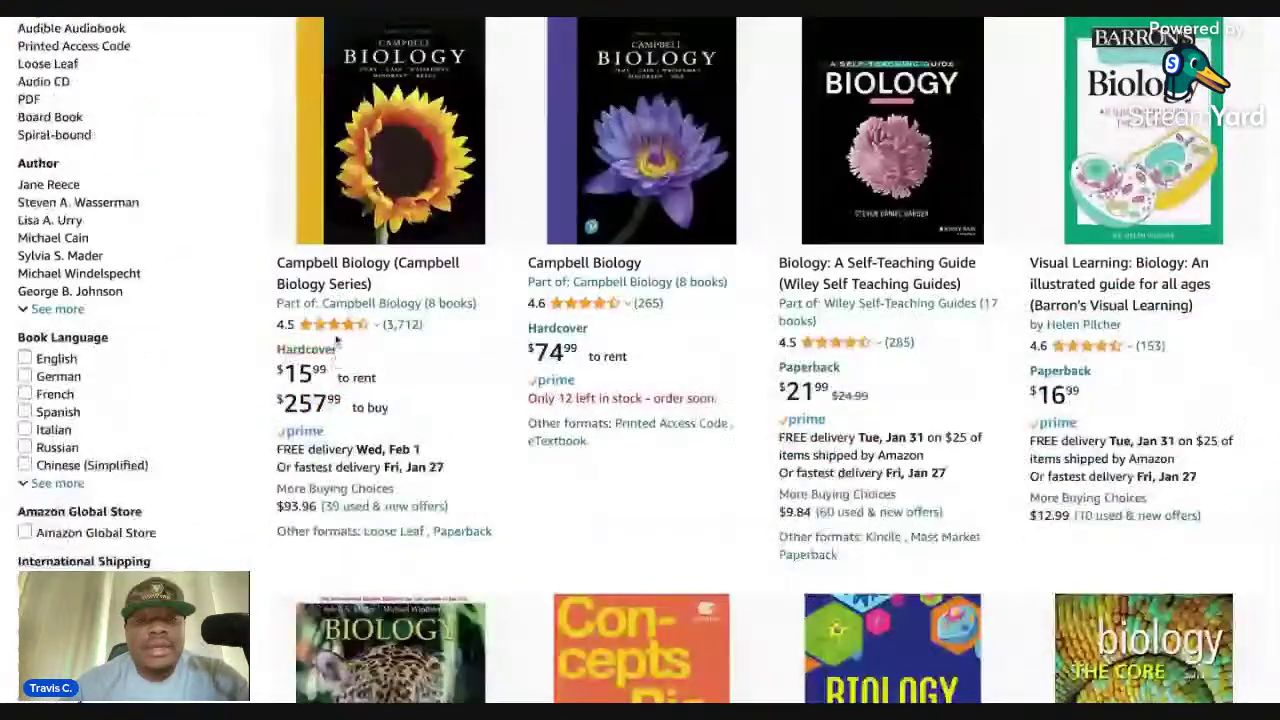
{"action": "left_click", "coordinate": [346, 271]}
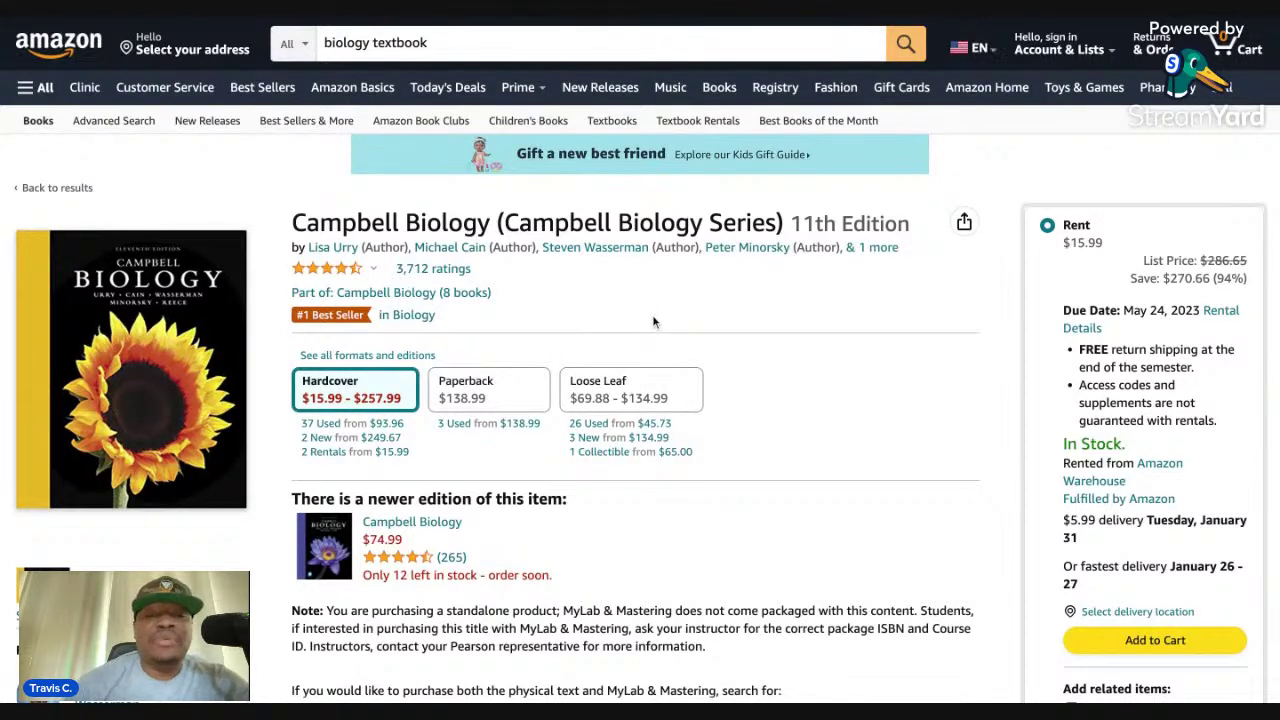
Examine the textbook's three-month Keepa history, sales rank averages and the community's average desired prices.
{"action": "scroll", "coordinate": [653, 318], "scroll_direction": "down", "scroll_amount": 2}
{"action": "scroll", "coordinate": [640, 360], "scroll_direction": "down", "scroll_amount": 3}
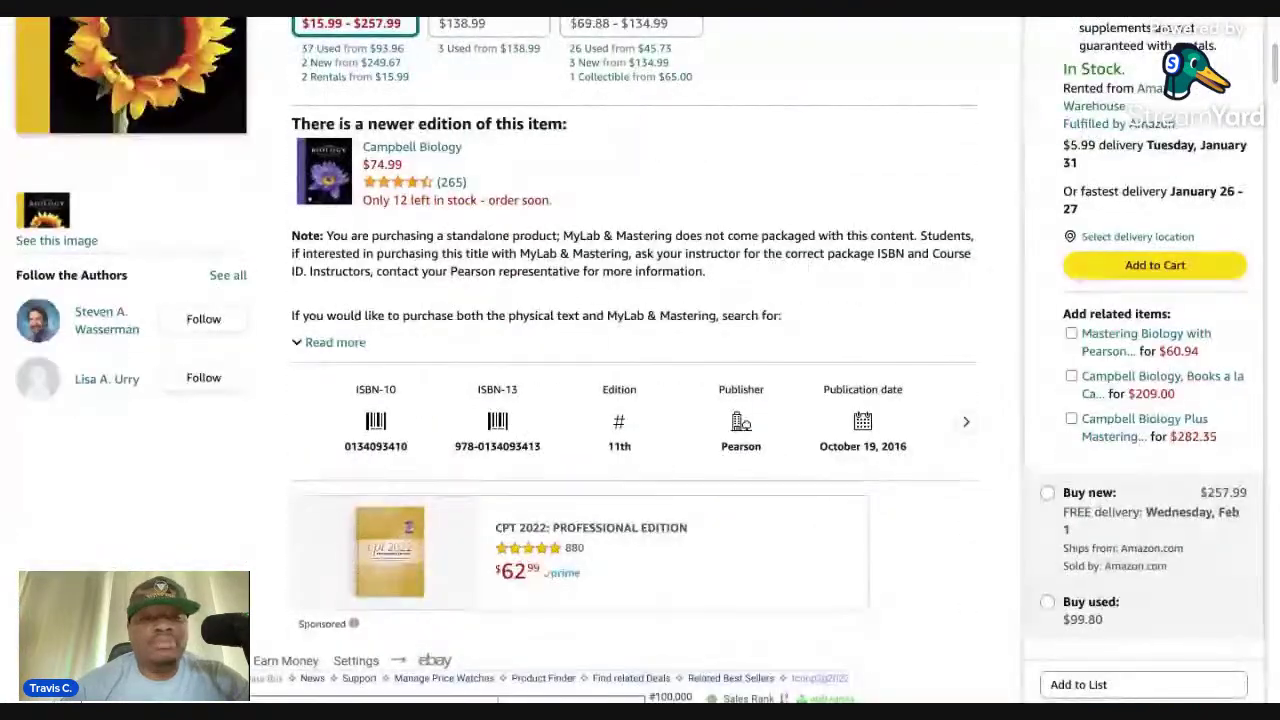
{"action": "scroll", "coordinate": [640, 360], "scroll_direction": "down", "scroll_amount": 10}
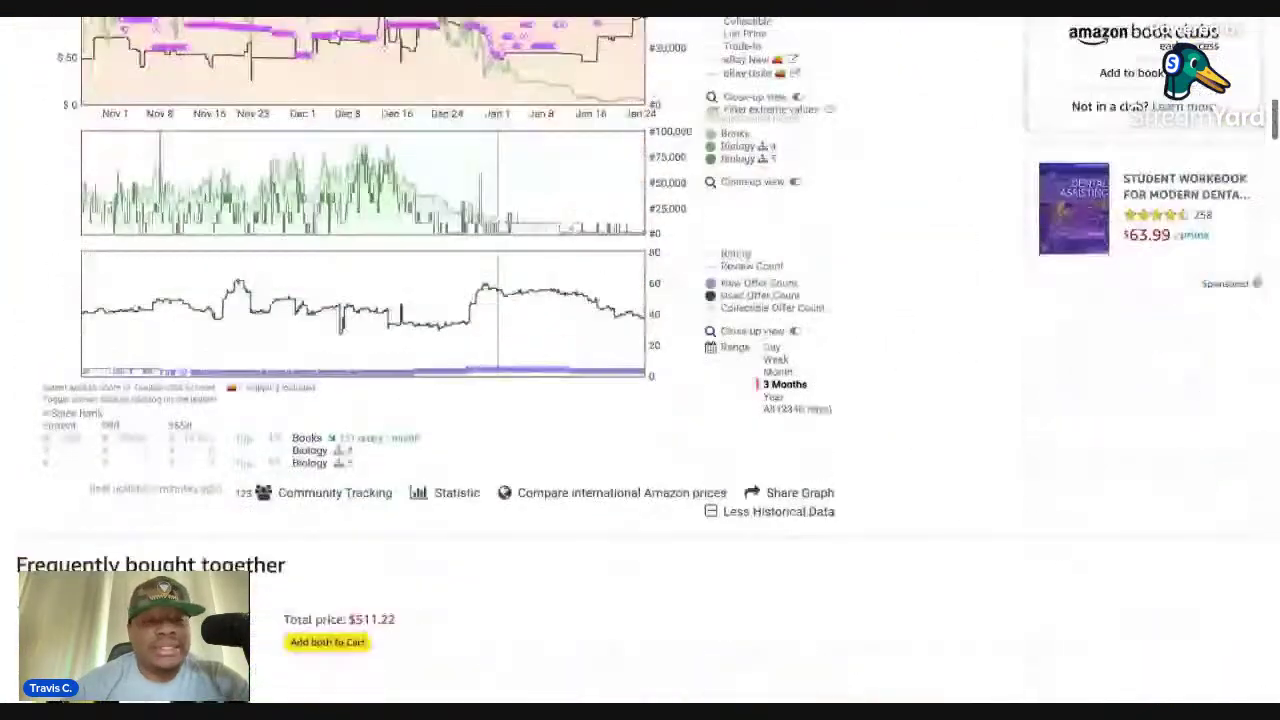
{"action": "scroll", "coordinate": [640, 360], "scroll_direction": "up", "scroll_amount": 1}
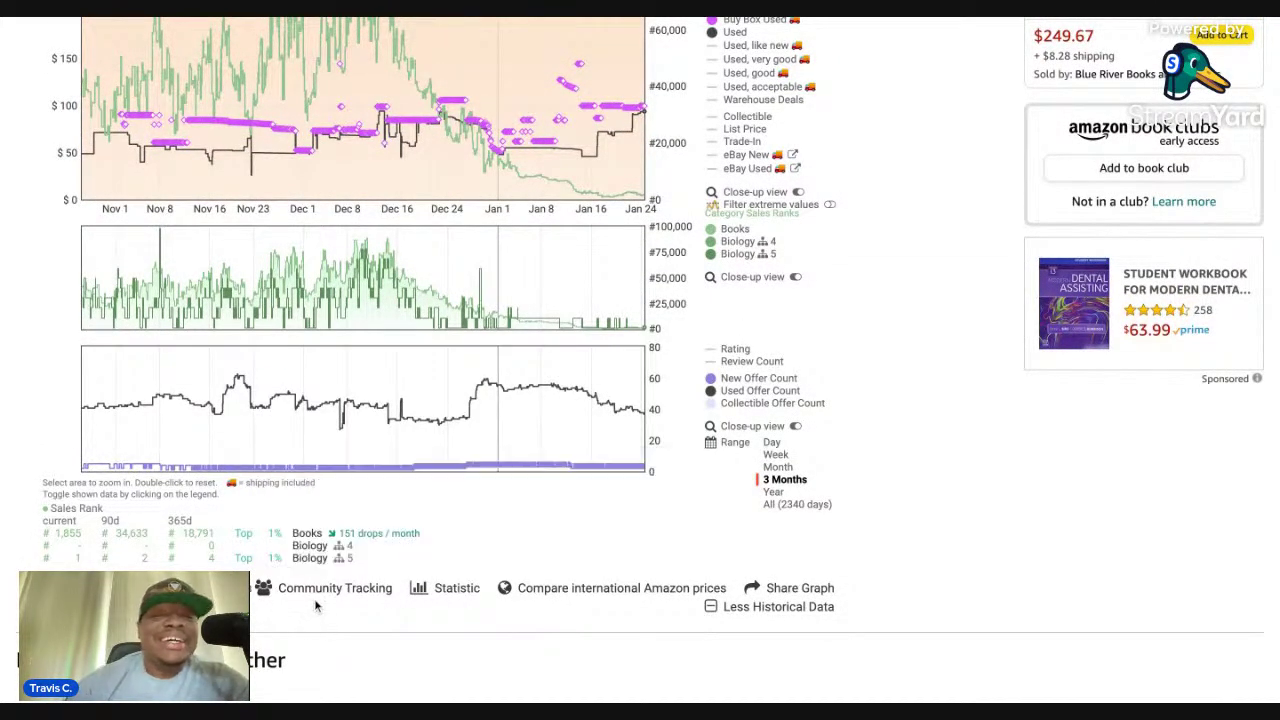
{"action": "mouse_move", "coordinate": [300, 588]}
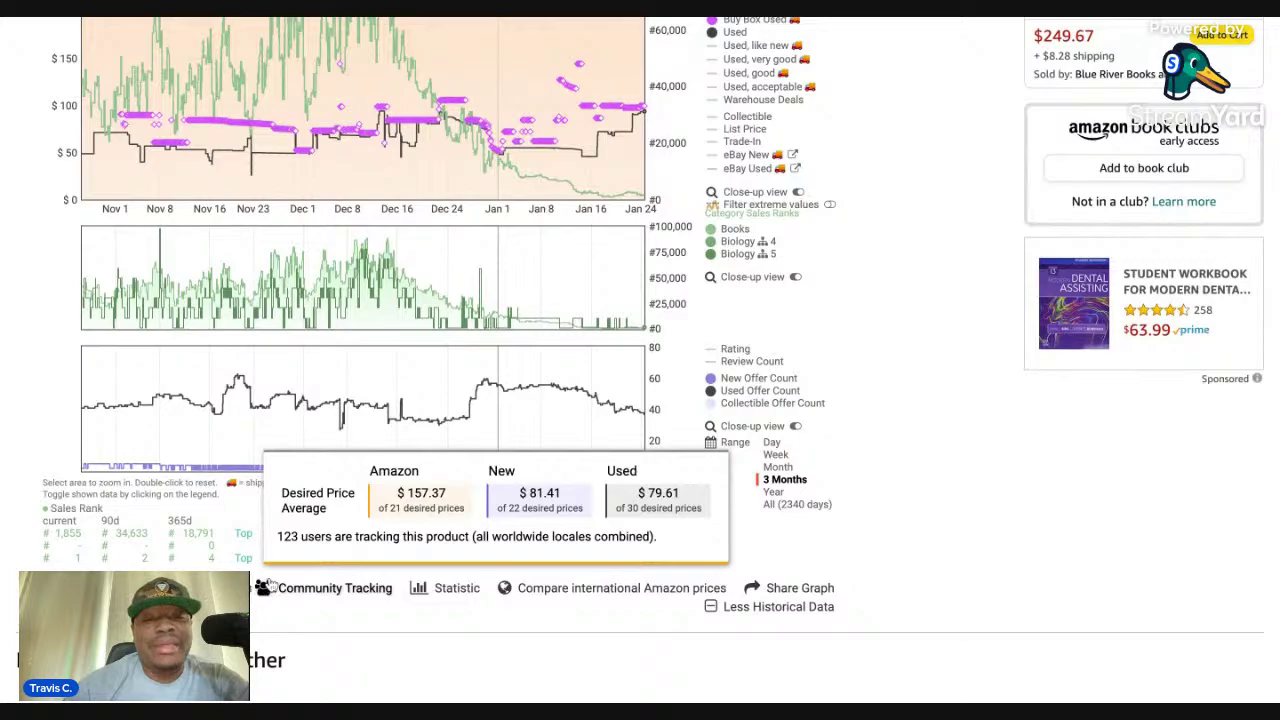
Inspect the textbook's used and Buy Box price history, zooming the Keepa chart in on about November 21 to 27.
{"action": "scroll", "coordinate": [470, 480], "scroll_direction": "up", "scroll_amount": 5}
{"action": "scroll", "coordinate": [400, 231], "scroll_direction": "down", "scroll_amount": 2}
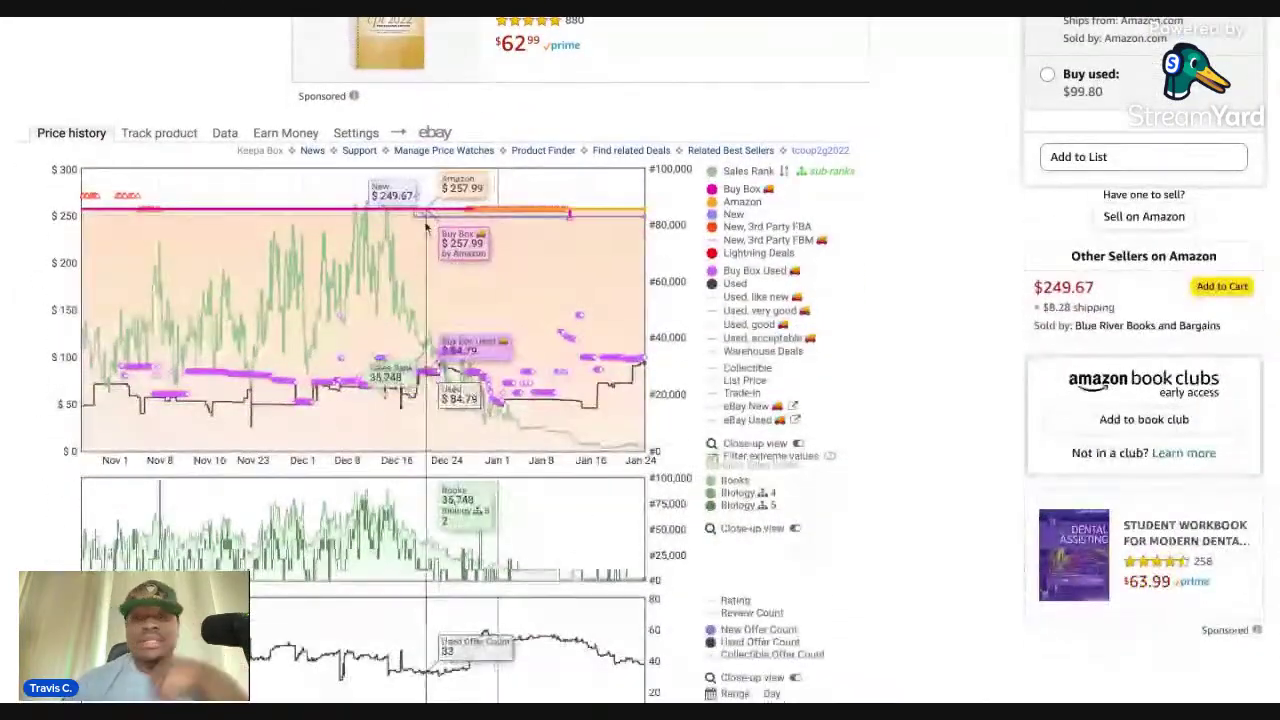
{"action": "scroll", "coordinate": [395, 340], "scroll_direction": "up", "scroll_amount": 1}
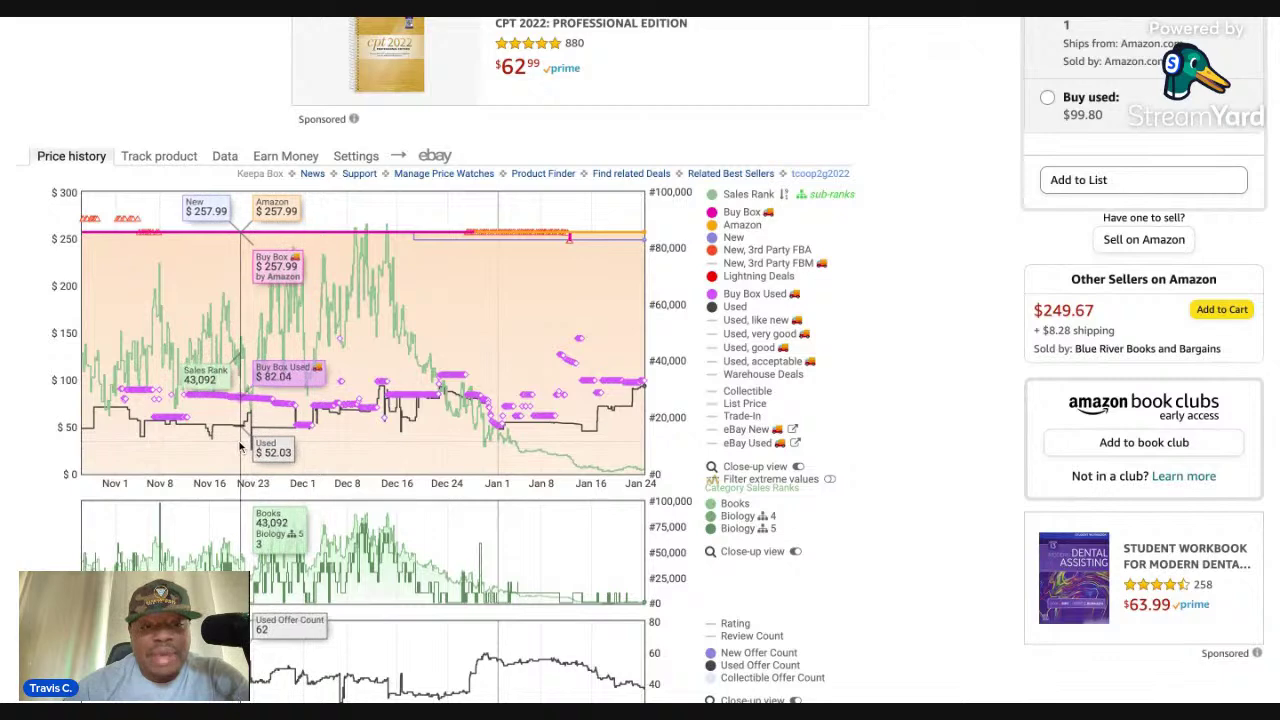
{"action": "scroll", "coordinate": [240, 450], "scroll_direction": "up", "scroll_amount": 5}
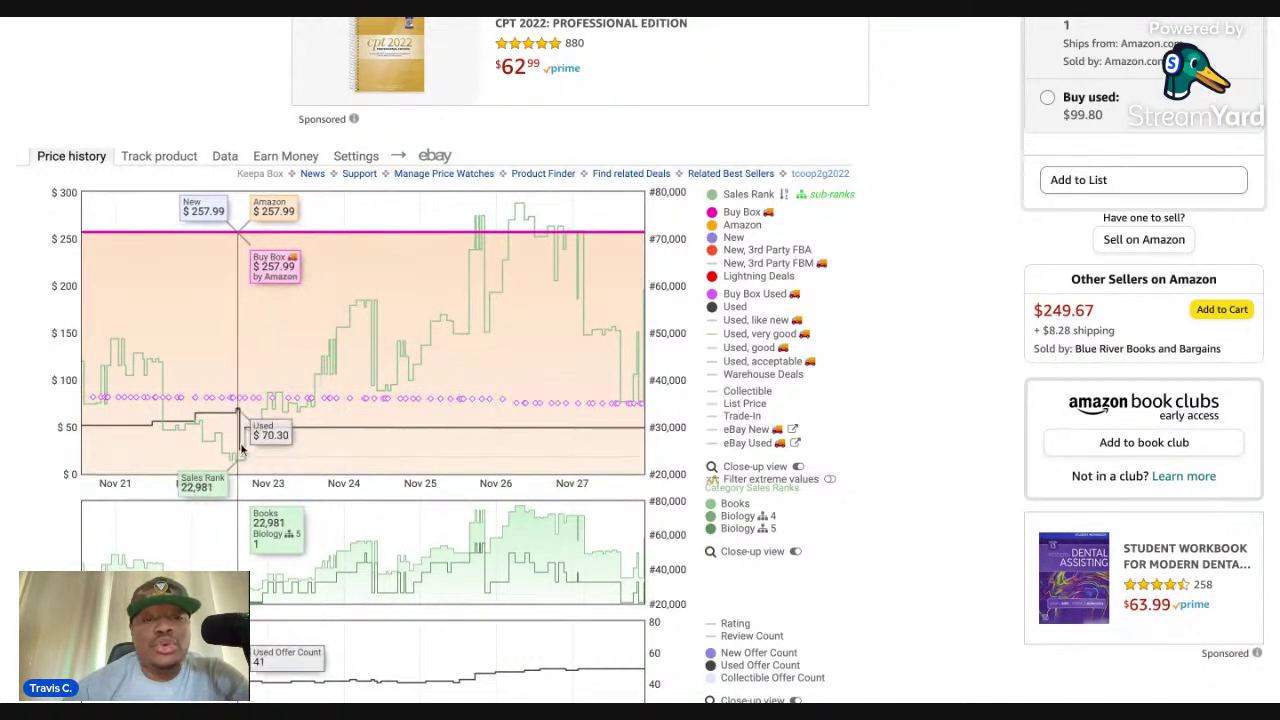
Examine the used price drop on November 22 alongside the textbook's used offer count, sales rank averages and monthly rank drops.
{"action": "scroll", "coordinate": [248, 400], "scroll_direction": "down", "scroll_amount": 1}
{"action": "scroll", "coordinate": [248, 400], "scroll_direction": "down", "scroll_amount": 4}
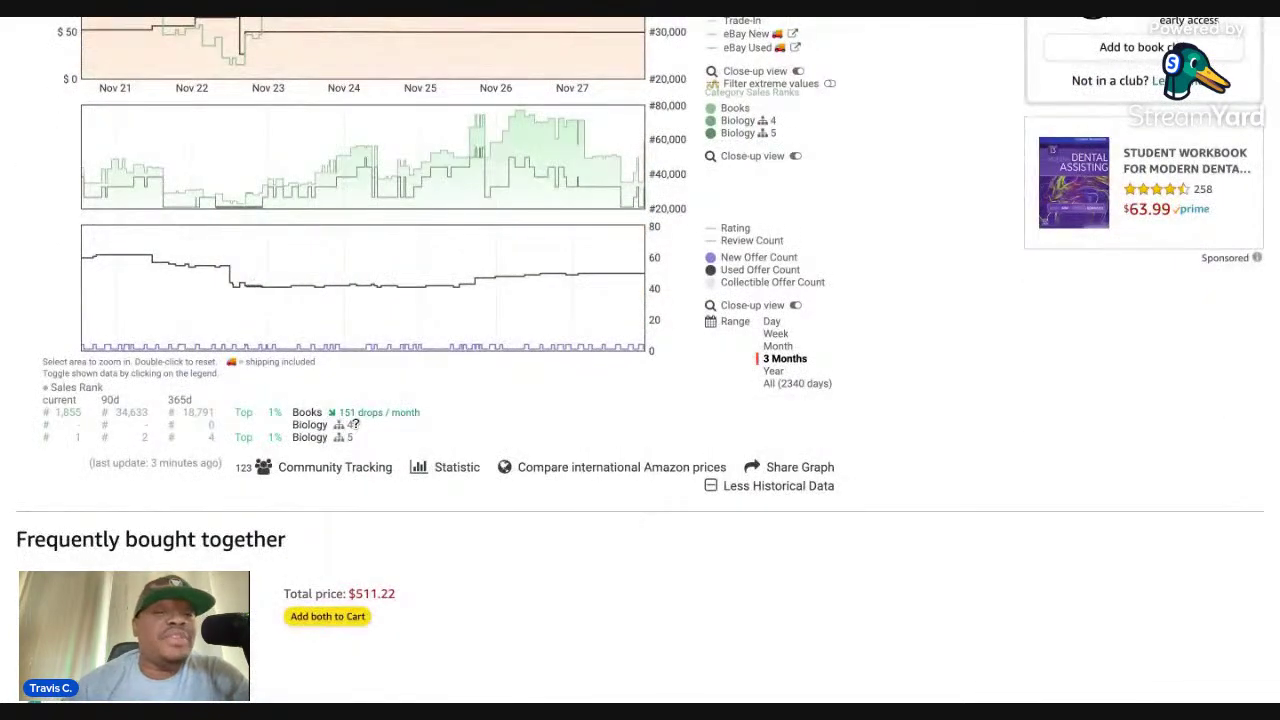
{"action": "scroll", "coordinate": [352, 424], "scroll_direction": "up", "scroll_amount": 3}
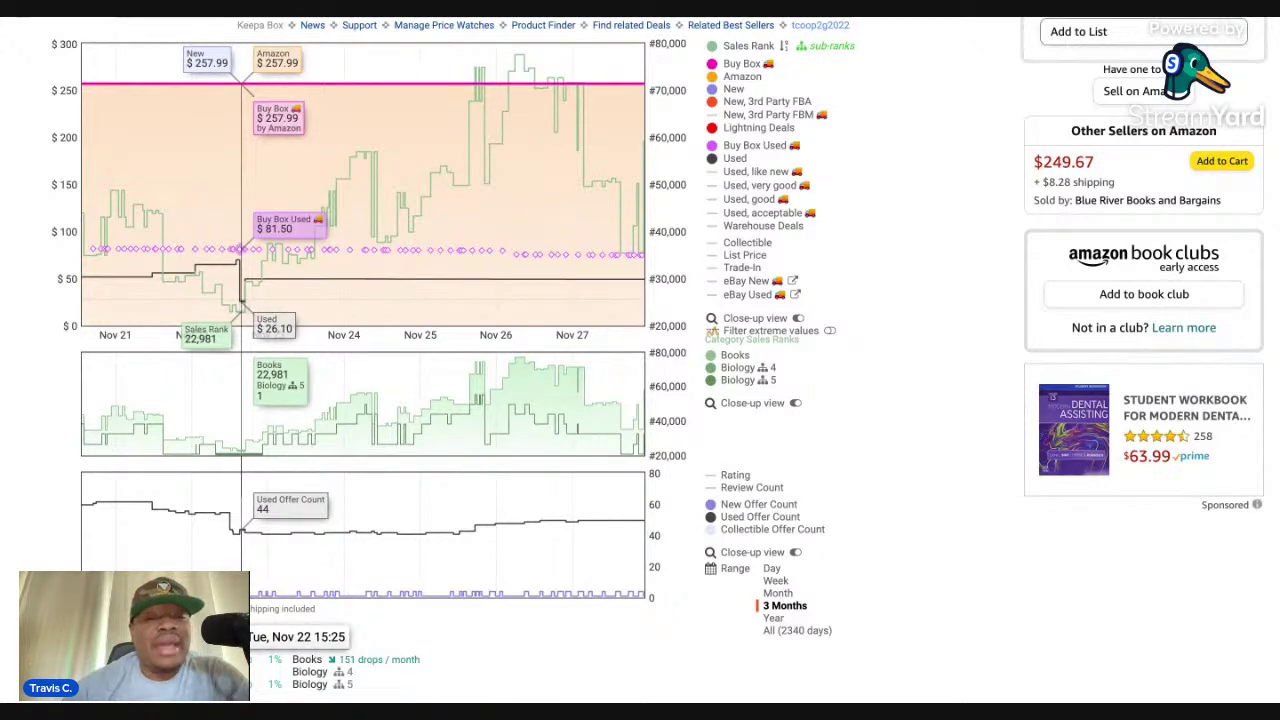
{"action": "scroll", "coordinate": [234, 462], "scroll_direction": "down", "scroll_amount": 2}
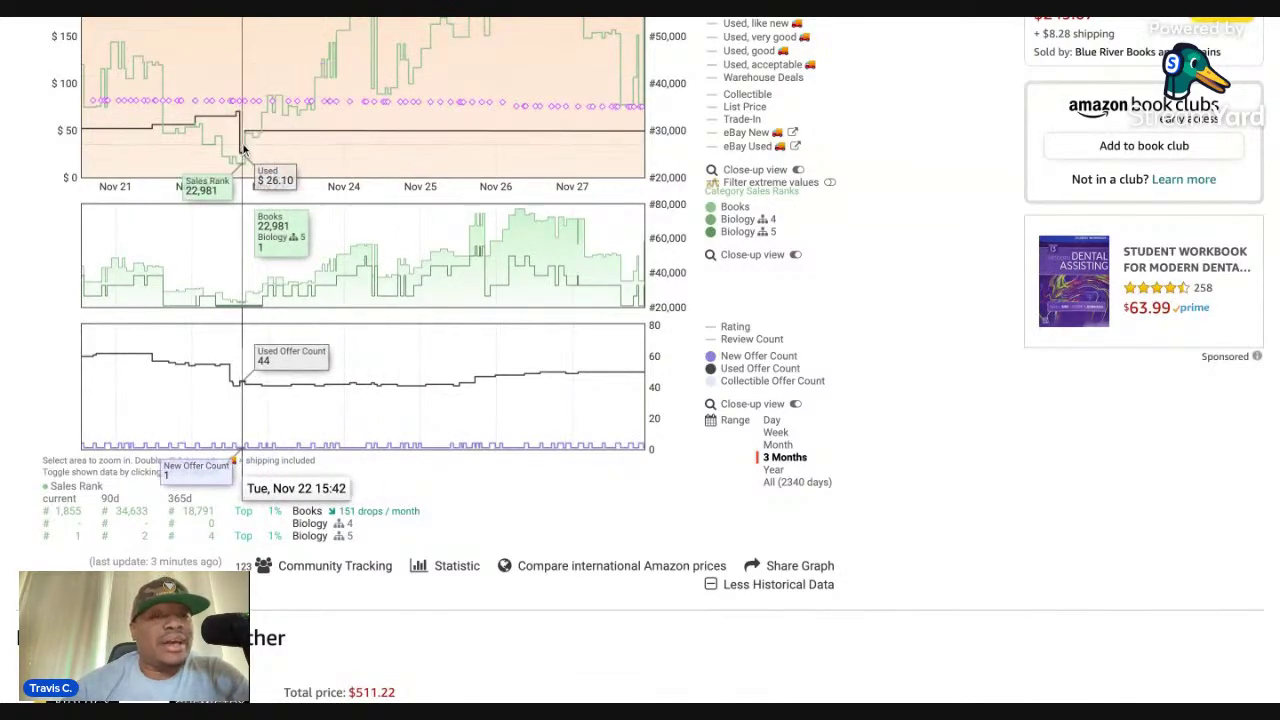
{"action": "scroll", "coordinate": [242, 150], "scroll_direction": "up", "scroll_amount": 10}
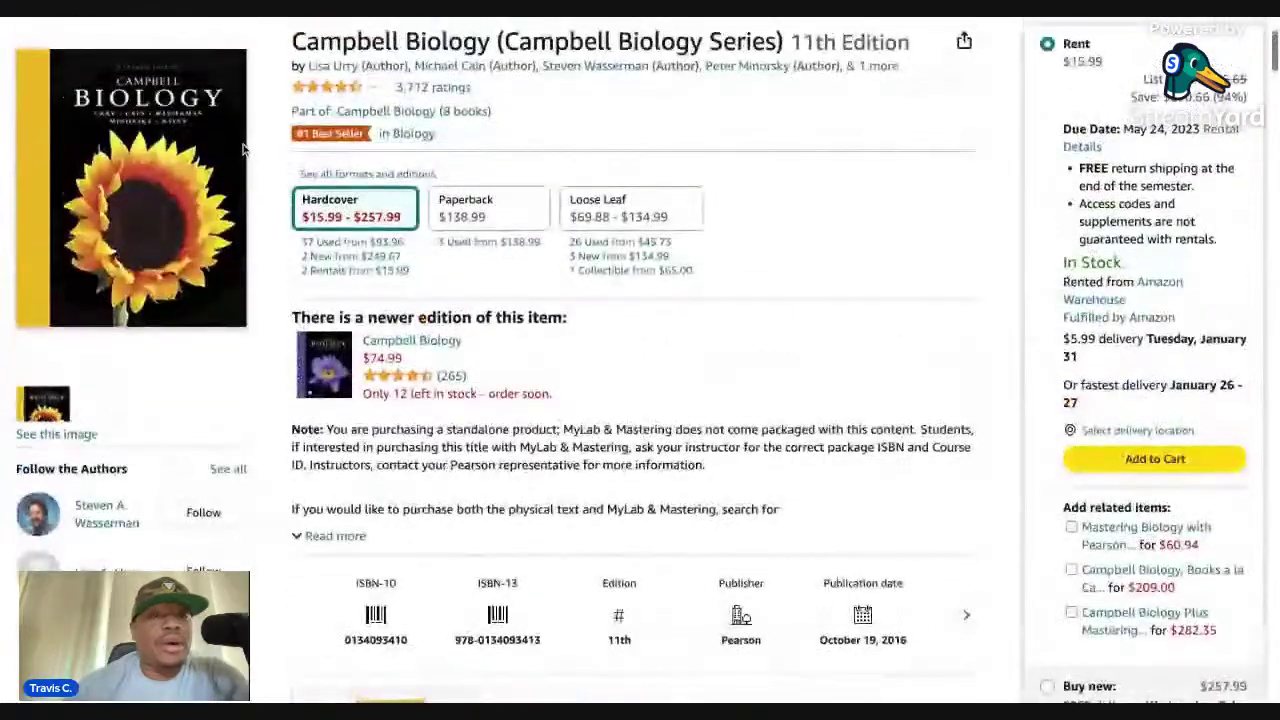
{"action": "scroll", "coordinate": [204, 243], "scroll_direction": "down", "scroll_amount": 10}
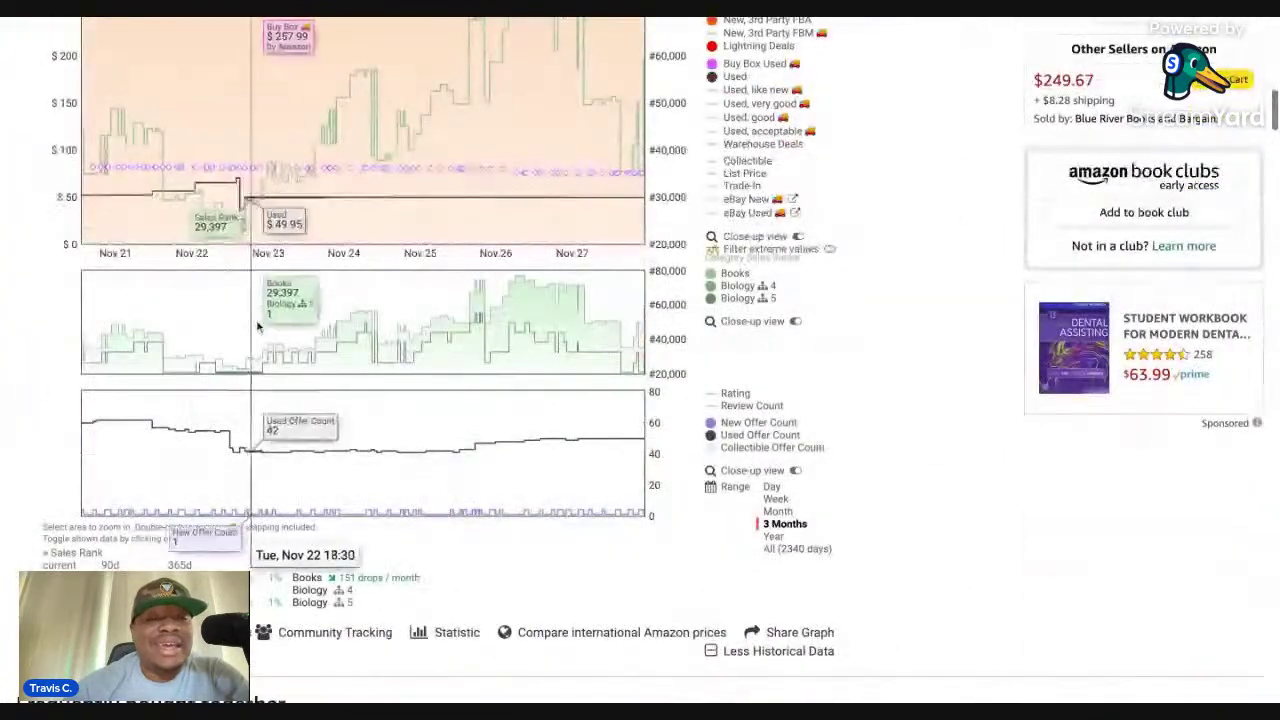
{"action": "scroll", "coordinate": [289, 368], "scroll_direction": "up", "scroll_amount": 3}
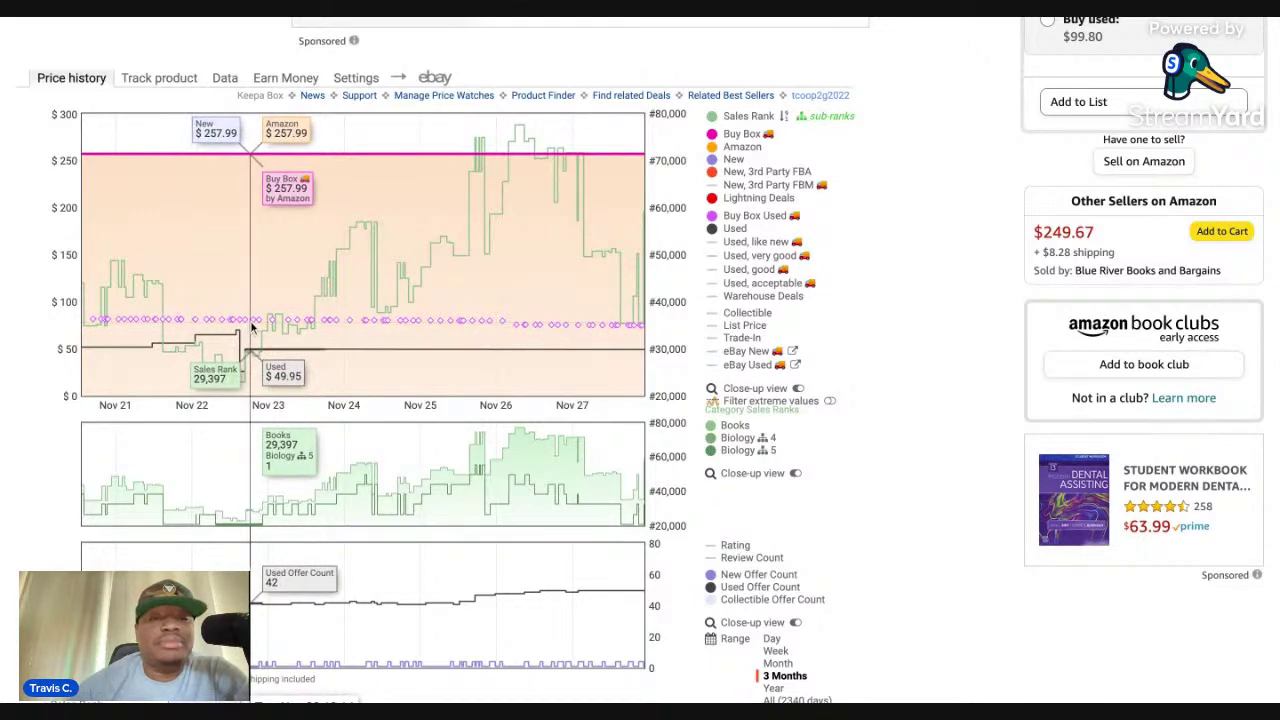
{"action": "scroll", "coordinate": [252, 327], "scroll_direction": "down", "scroll_amount": 1}
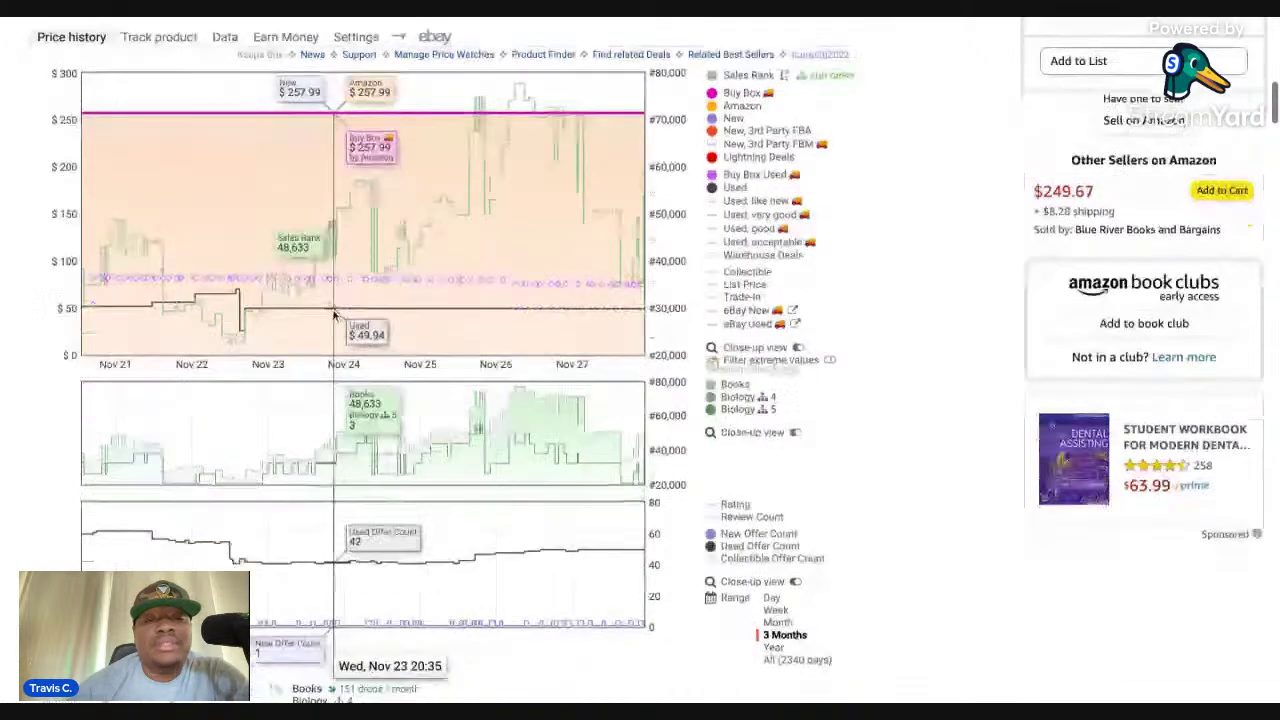
{"action": "scroll", "coordinate": [317, 486], "scroll_direction": "down", "scroll_amount": 3}
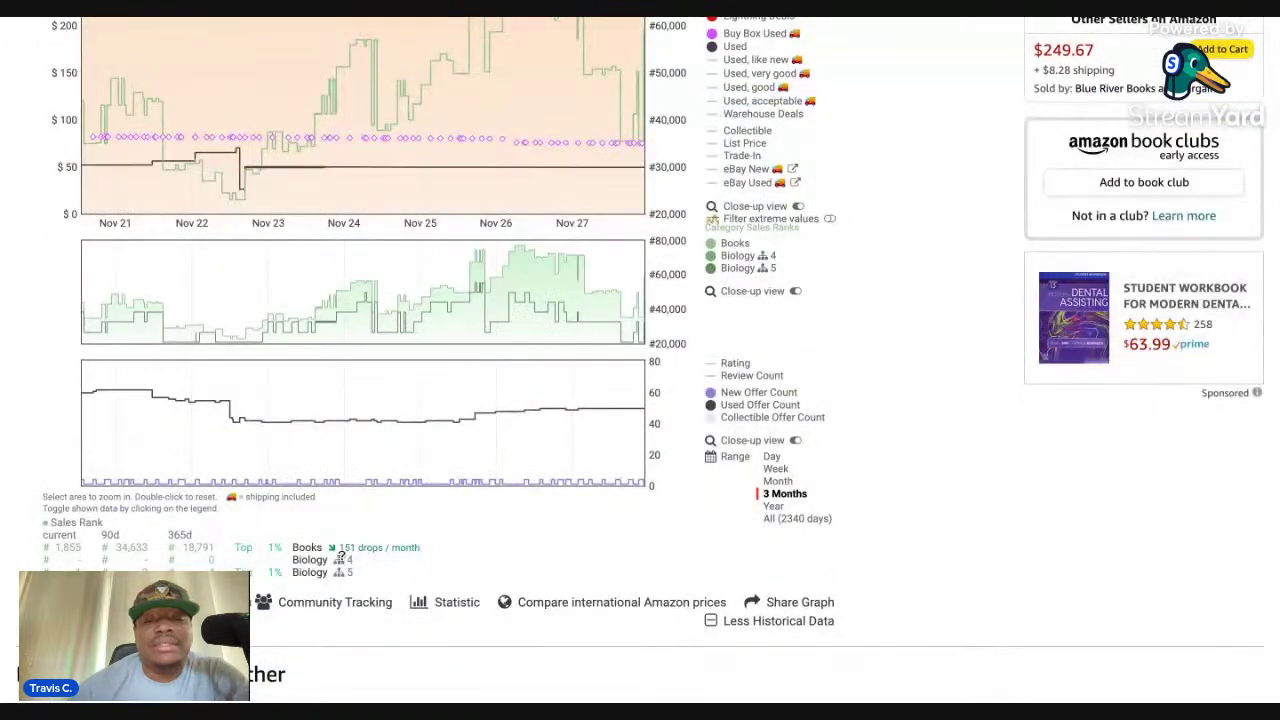
Review the textbook's edition and publication details and compare its current offers with the late-November used price and sales rank history.
{"action": "scroll", "coordinate": [391, 235], "scroll_direction": "up", "scroll_amount": 8}
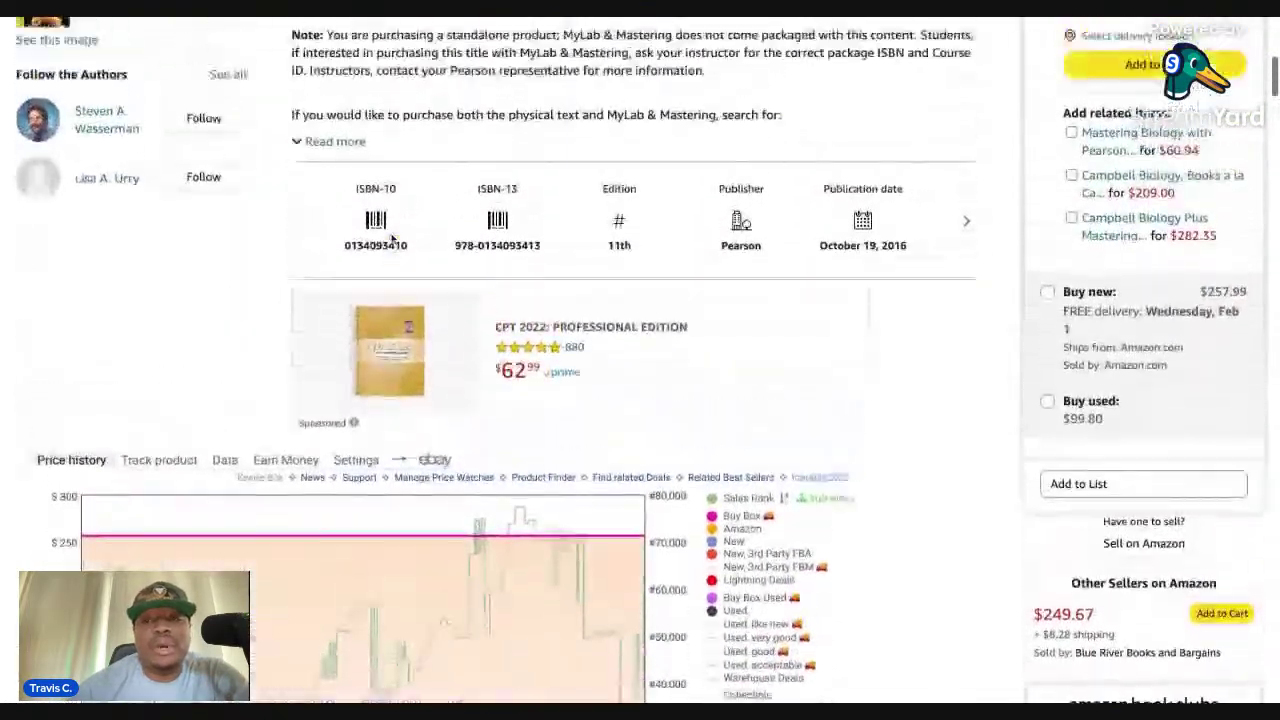
{"action": "scroll", "coordinate": [391, 232], "scroll_direction": "down", "scroll_amount": 7}
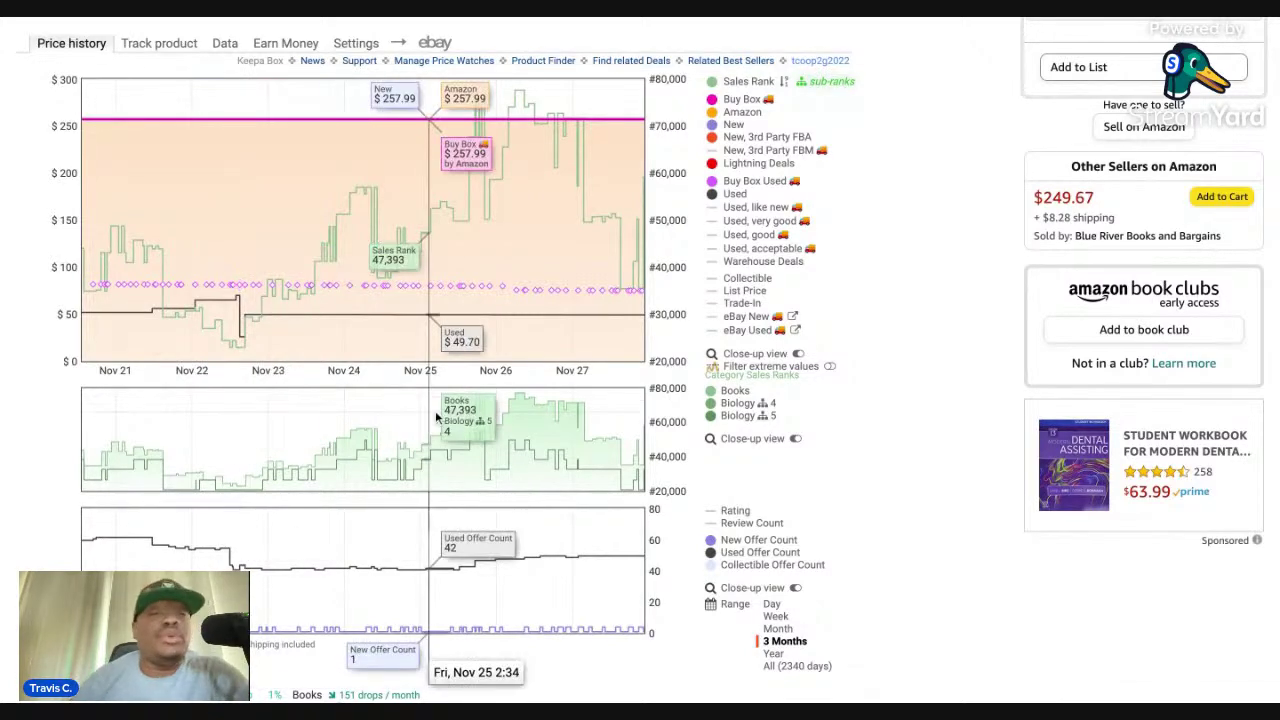
{"action": "scroll", "coordinate": [262, 462], "scroll_direction": "down", "scroll_amount": 3}
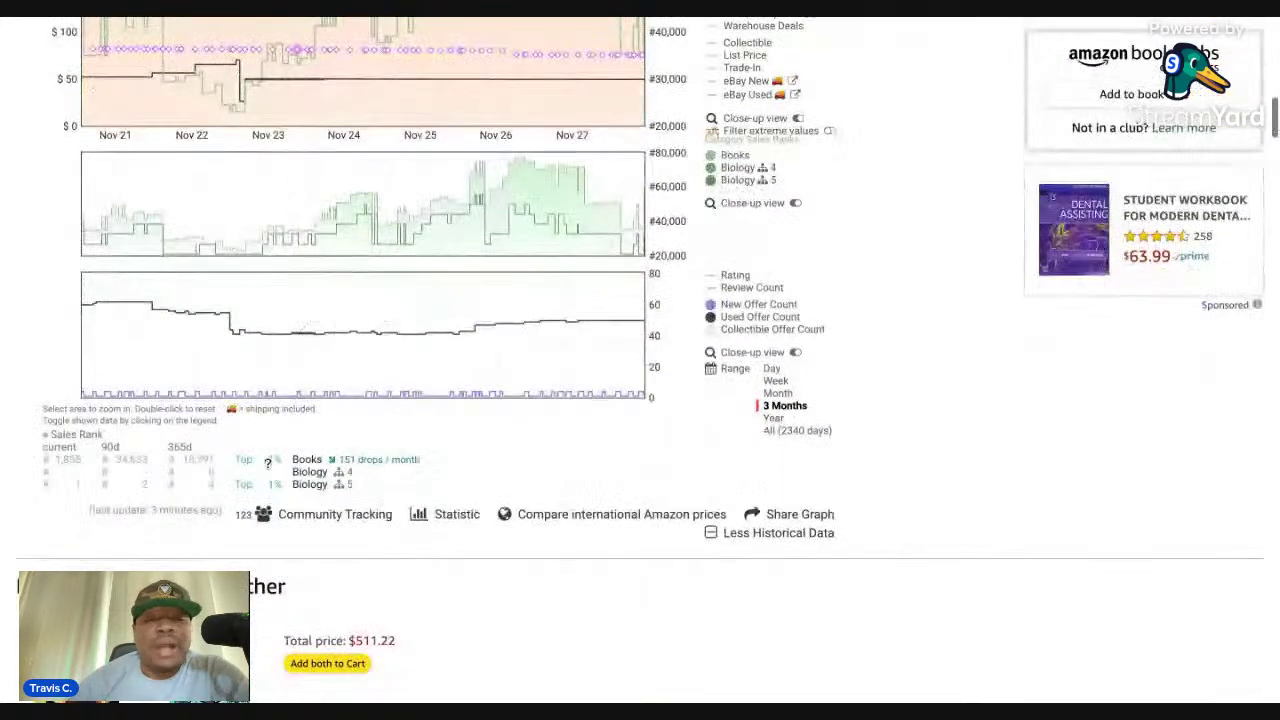
{"action": "scroll", "coordinate": [271, 370], "scroll_direction": "up", "scroll_amount": 2}
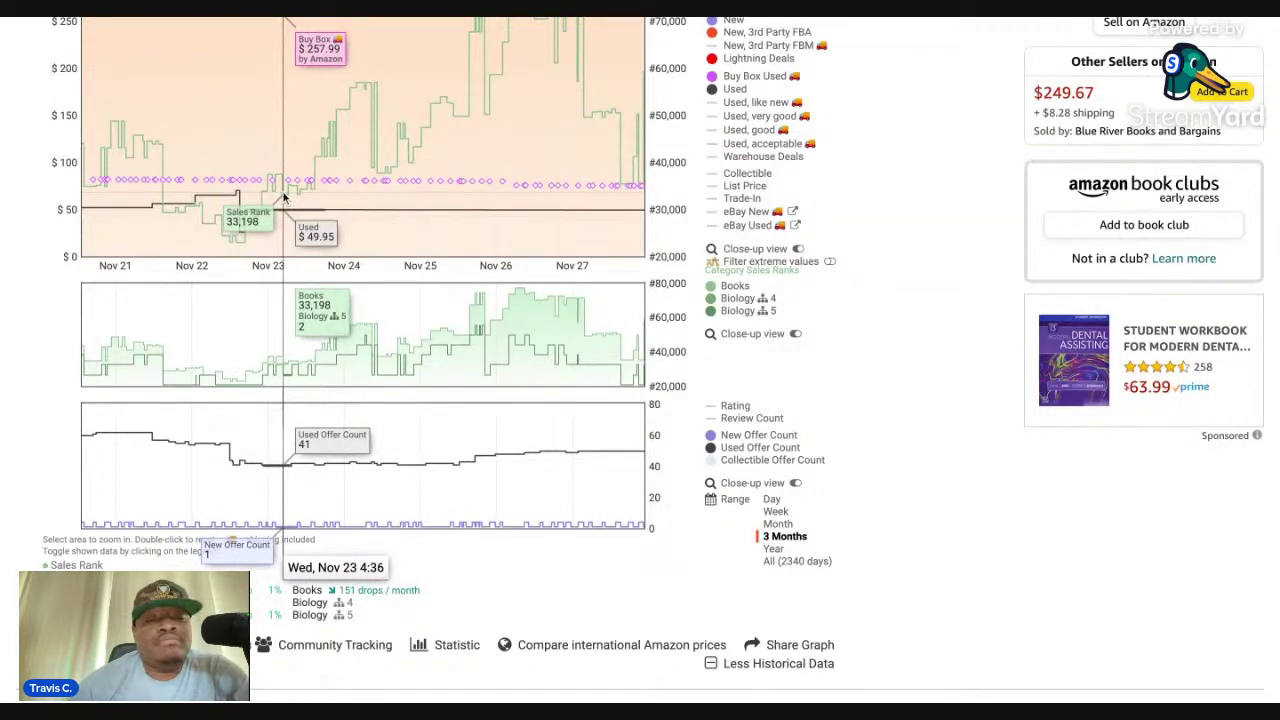
{"action": "scroll", "coordinate": [284, 199], "scroll_direction": "up", "scroll_amount": 1}
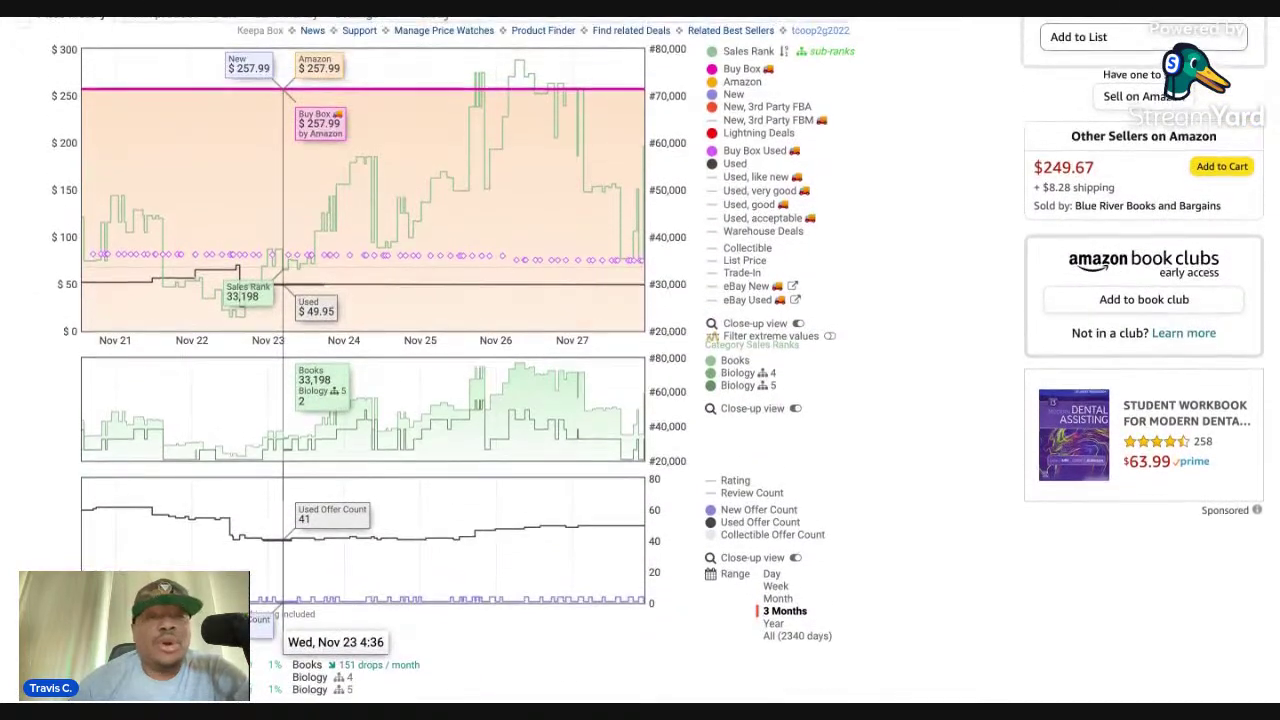
{"action": "scroll", "coordinate": [284, 199], "scroll_direction": "up", "scroll_amount": 1}
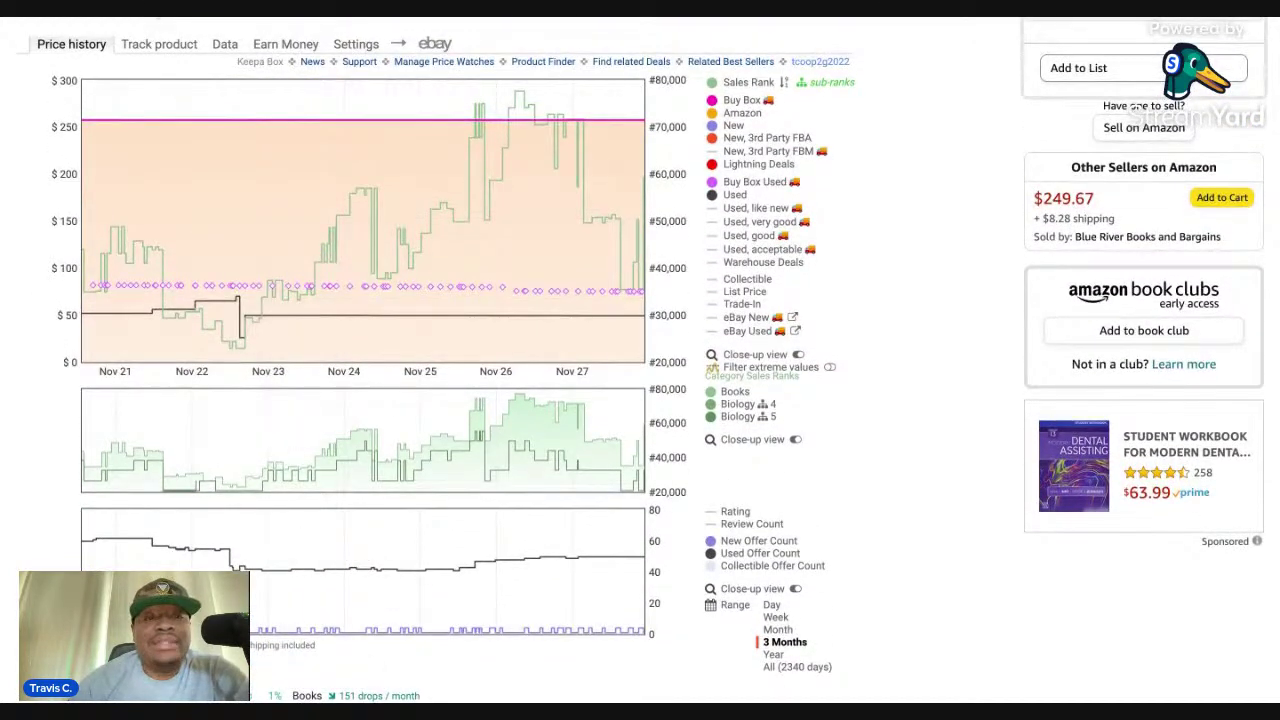